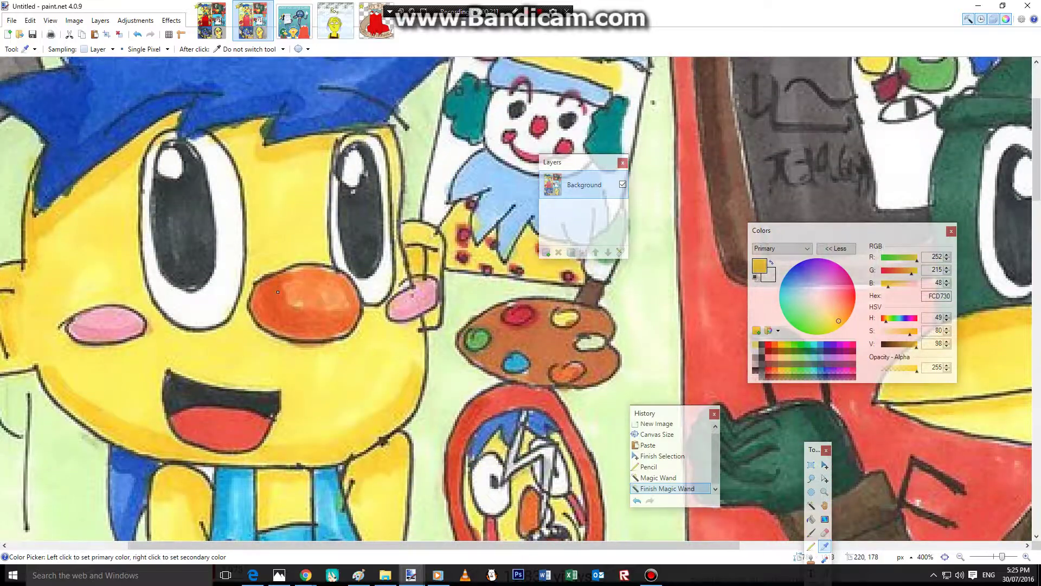
Sample the dark orange E35C2C from the reference drawing's nose and shade the yellow character's nose edges with a 12-pixel brush.
click(267, 300)
key(ctrl+shift+Tab)
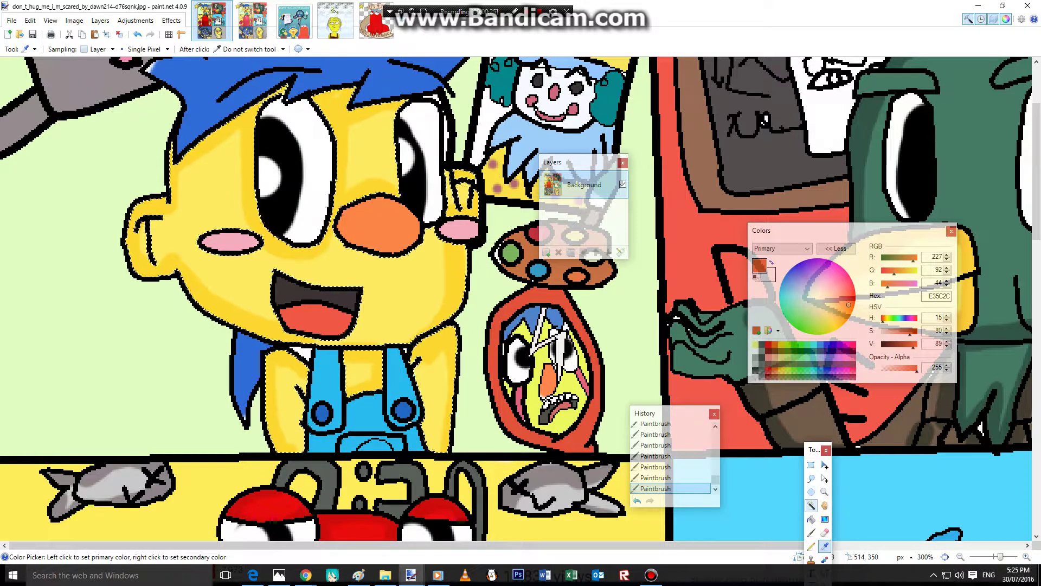
click(811, 506)
click(51, 49)
click(384, 225)
click(811, 532)
drag(348, 218, 349, 231)
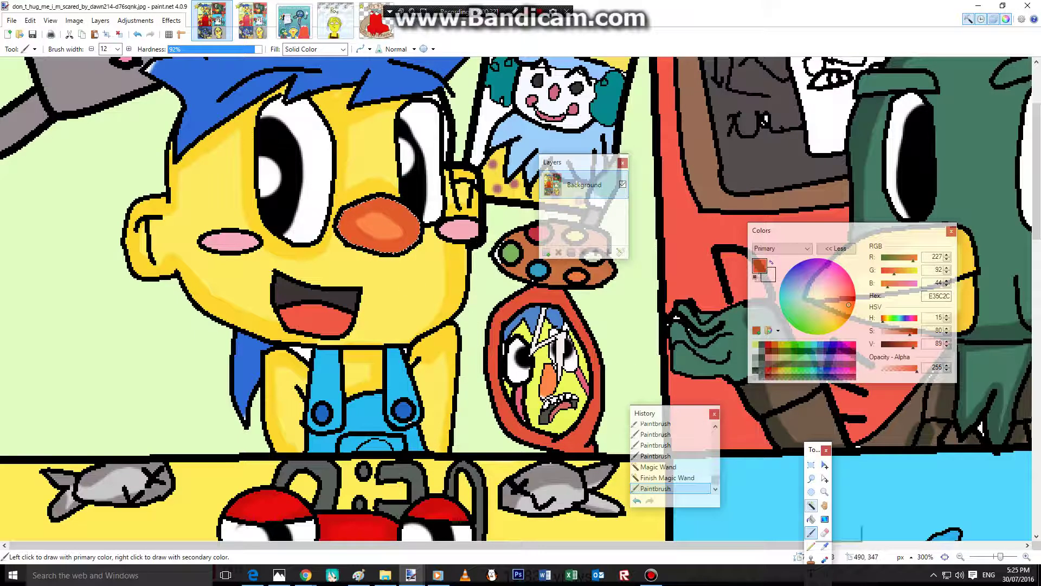
Select the blue overalls' straps, bib and pocket together with the Magic Wand in Add (union) mode.
click(812, 506)
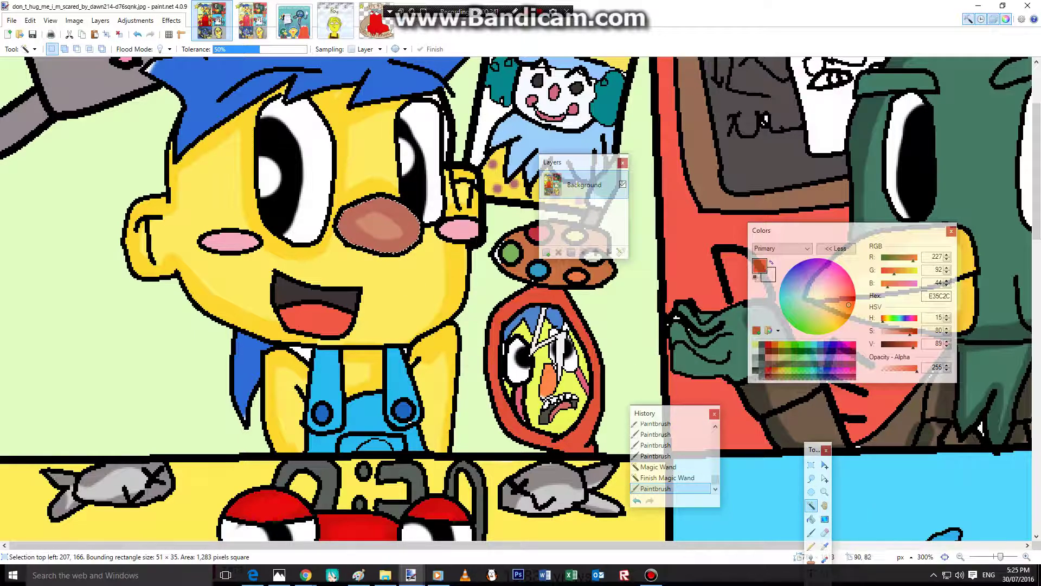
click(329, 388)
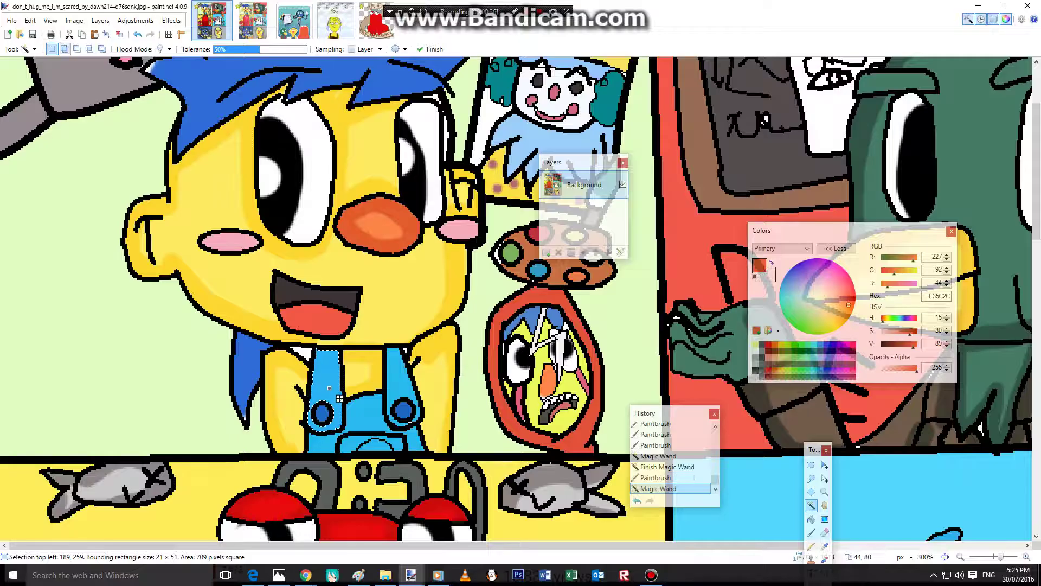
click(76, 49)
click(64, 49)
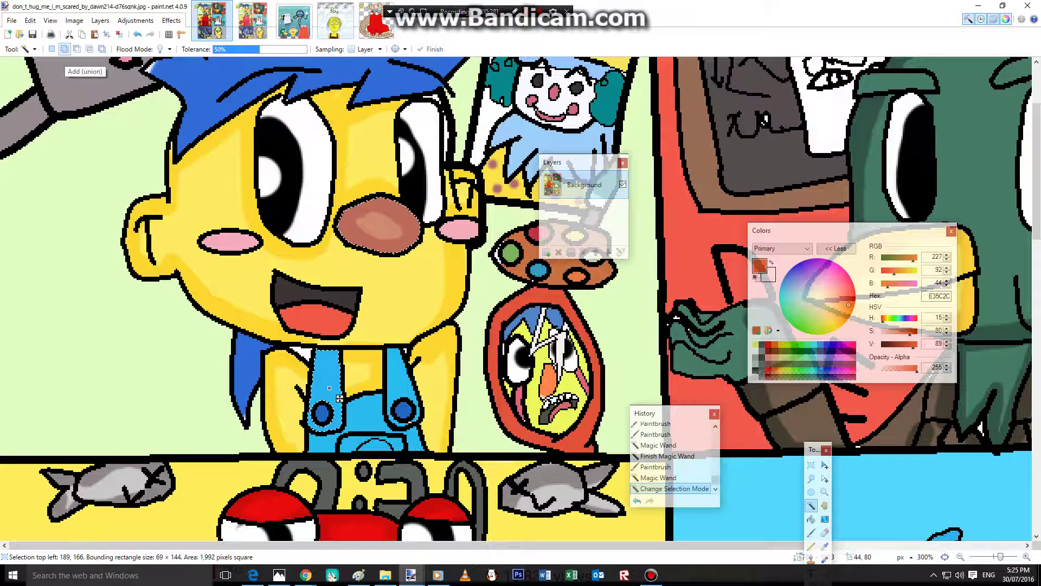
click(52, 49)
click(64, 49)
click(365, 417)
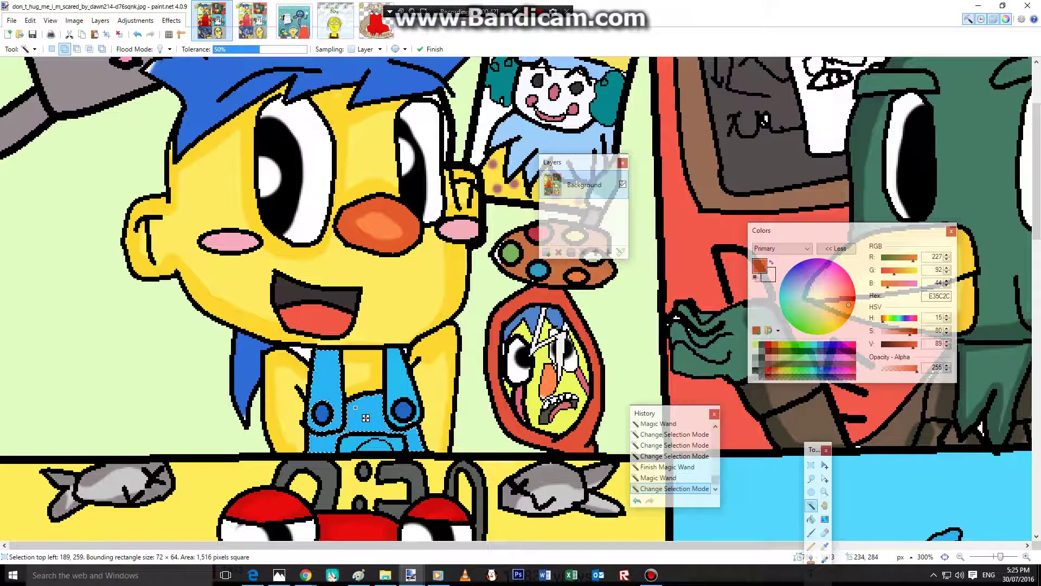
click(391, 386)
click(379, 437)
click(381, 447)
Sample the darker blue 119ED6 from the reference drawing and paint shading along the overalls' straps, bib and pocket.
click(252, 20)
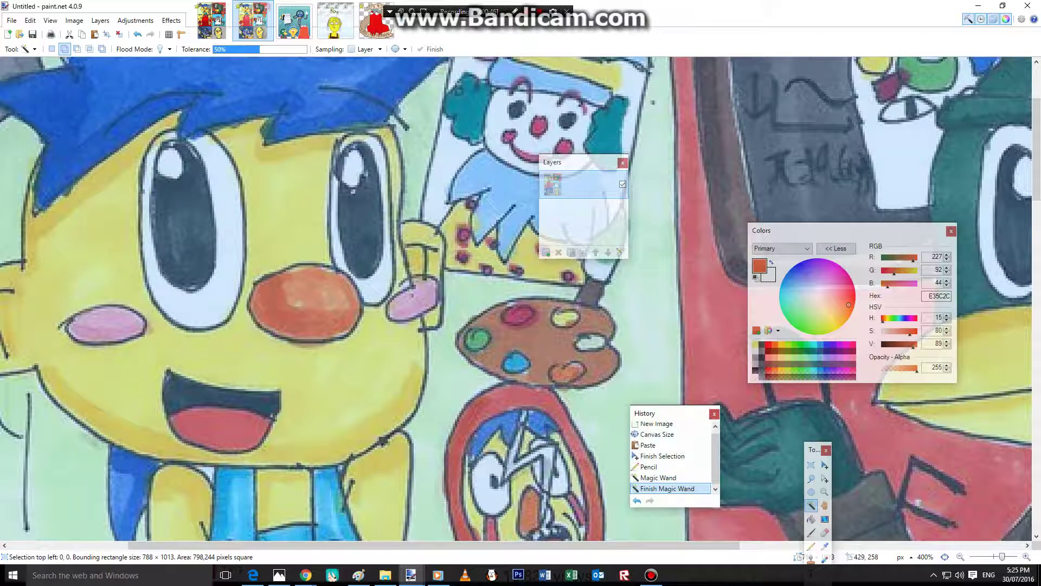
click(211, 20)
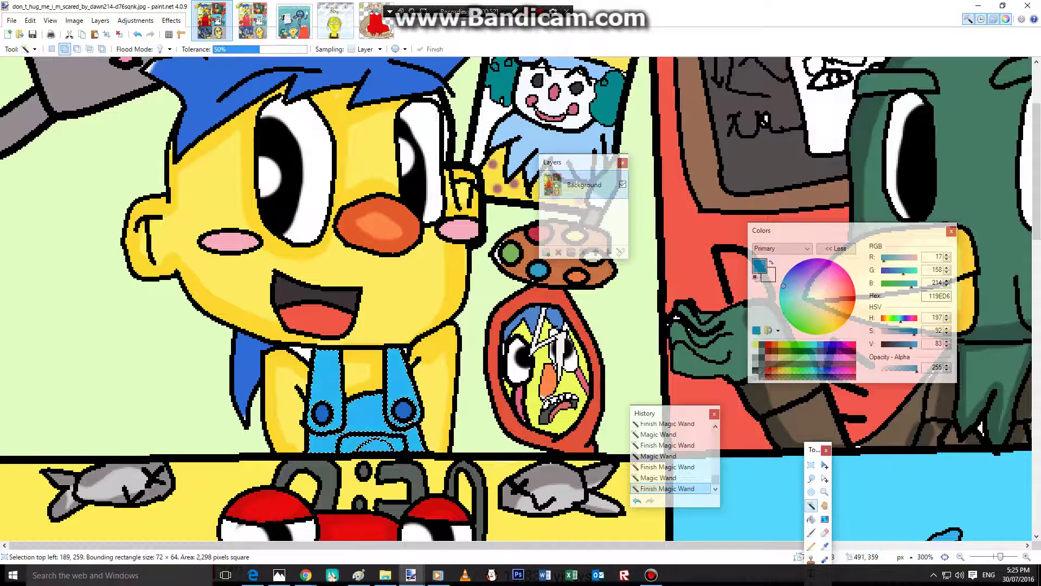
key(b)
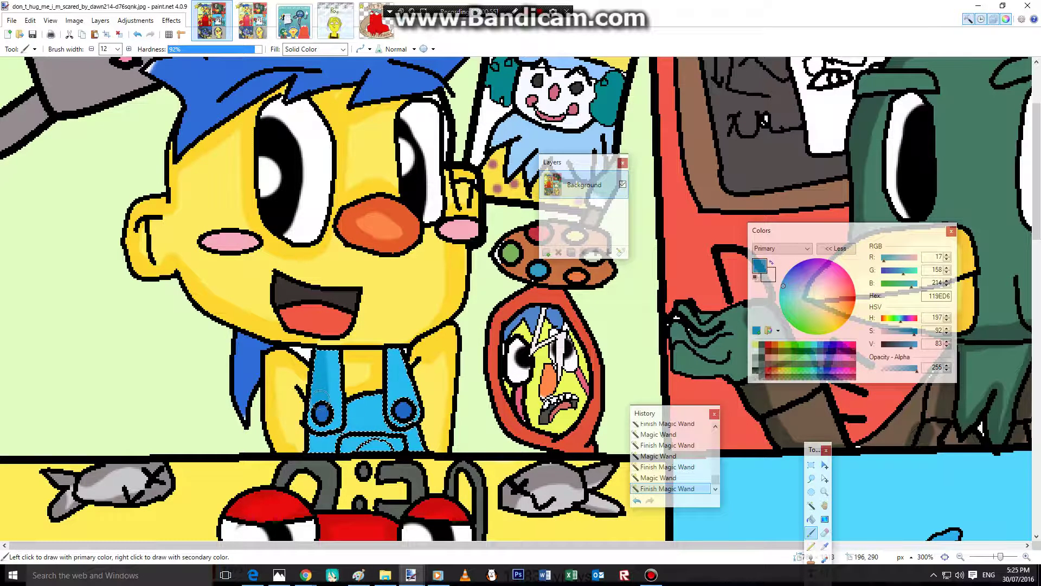
drag(315, 447, 314, 451)
drag(392, 345, 418, 430)
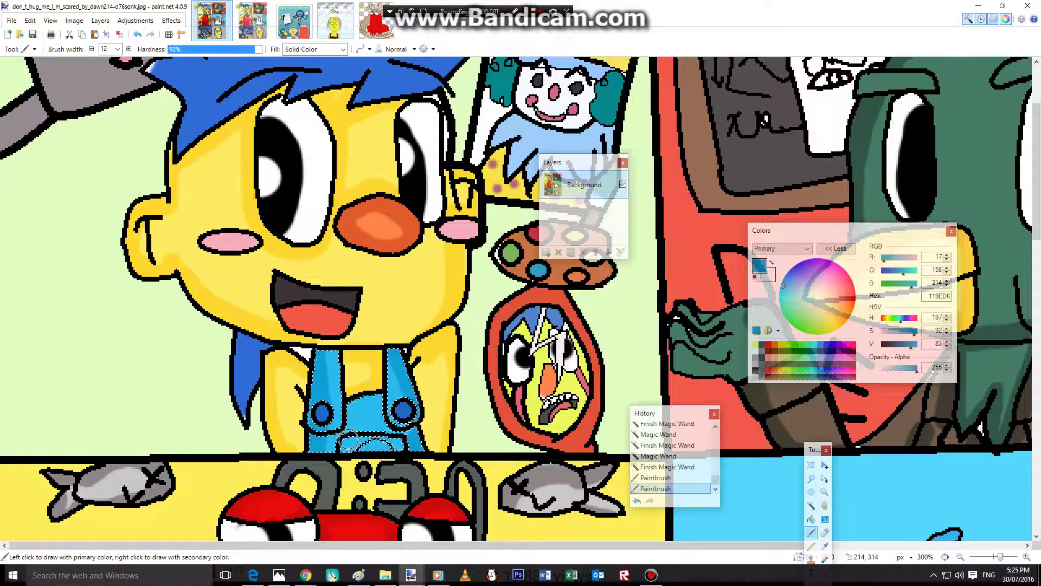
mouse_move(394, 452)
mouse_down()
mouse_move(359, 448)
mouse_move(362, 425)
mouse_move(348, 420)
mouse_move(378, 395)
mouse_move(340, 415)
mouse_up()
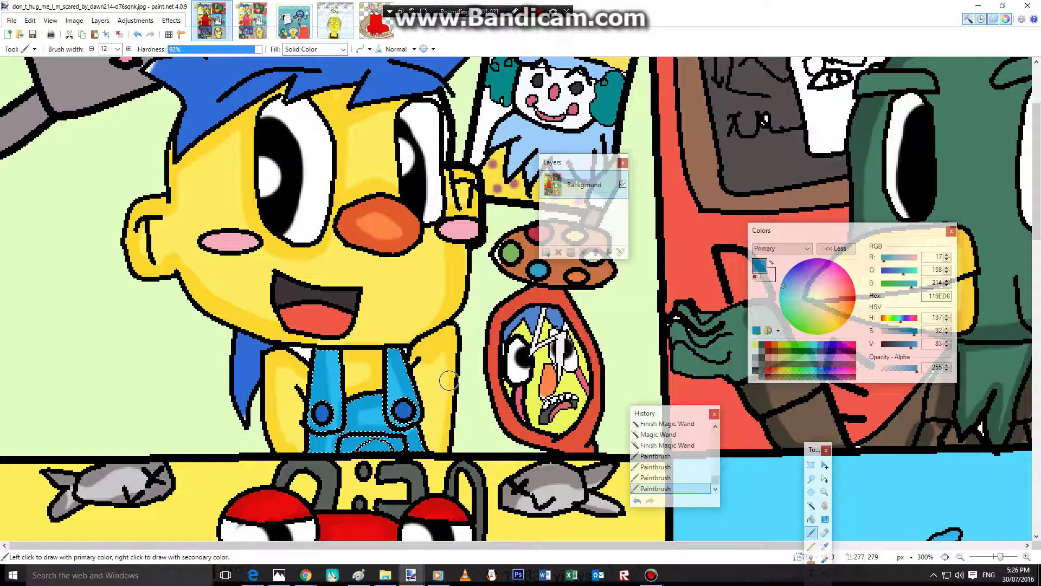
Select the yellow character's blue hair, sample 2558C1 from the reference drawing and brush shading along the hair spikes.
click(811, 505)
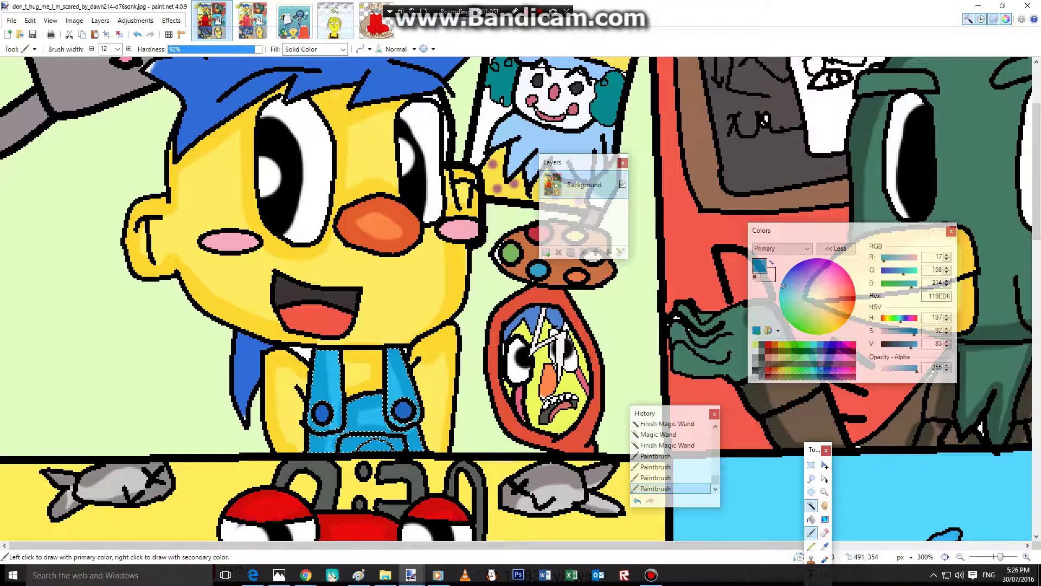
scroll(392, 261, up, 3)
click(290, 176)
key(ctrl+Tab)
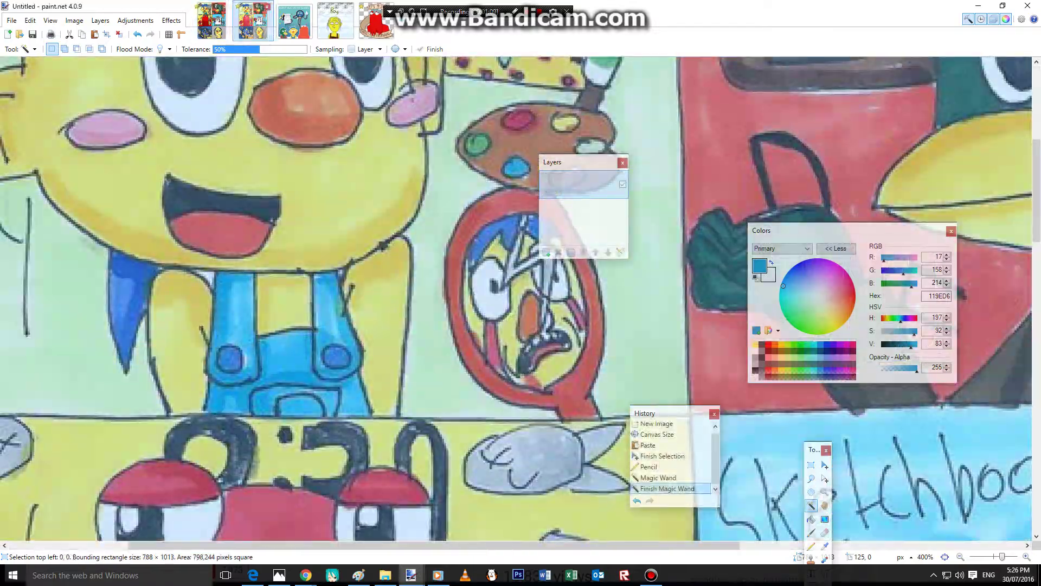
click(825, 546)
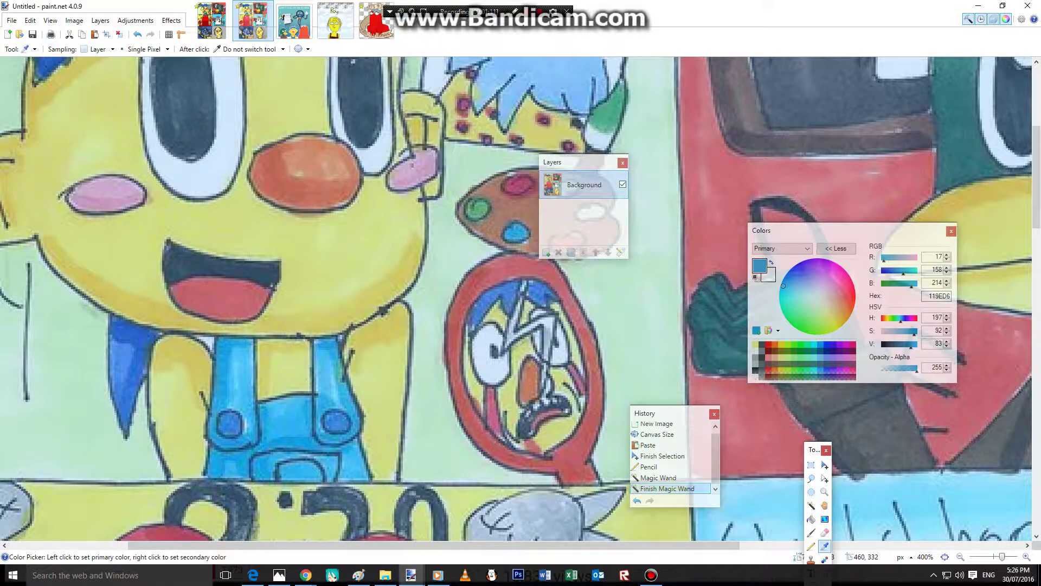
click(128, 351)
click(211, 21)
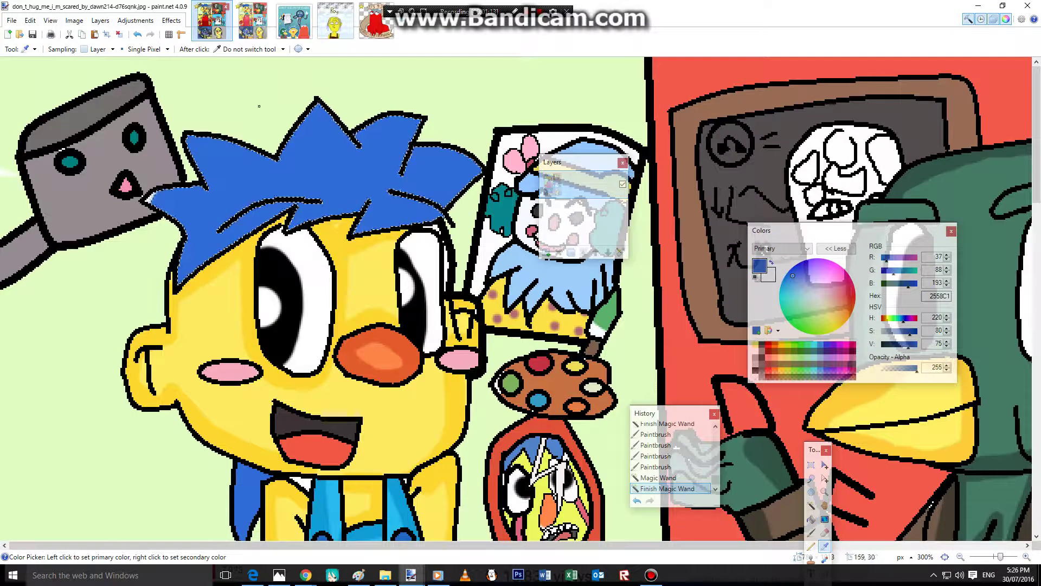
click(811, 533)
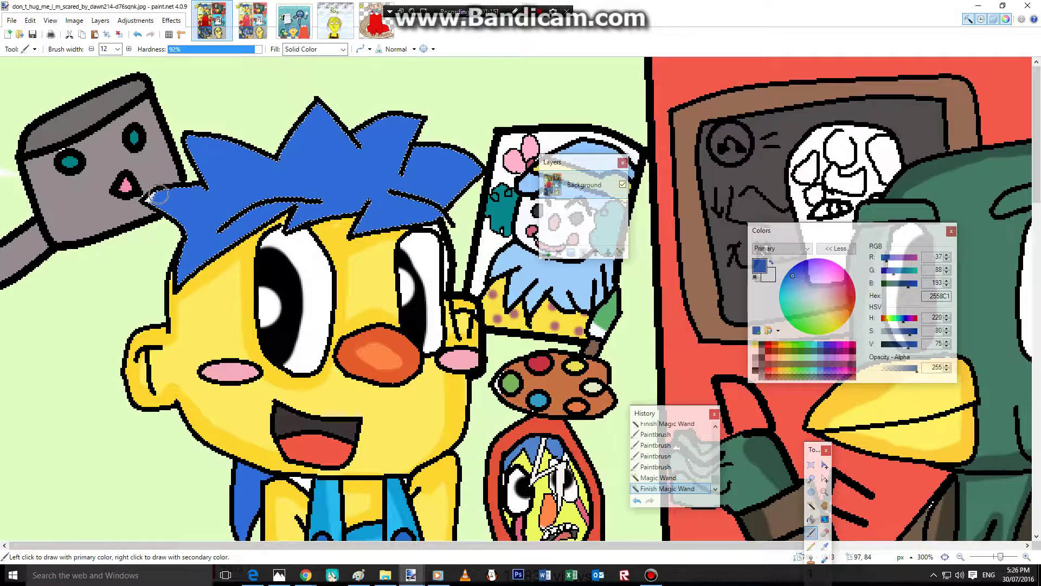
mouse_move(205, 187)
mouse_down()
mouse_move(184, 131)
mouse_move(249, 159)
mouse_move(296, 134)
mouse_move(333, 132)
mouse_move(369, 152)
mouse_move(360, 146)
mouse_move(412, 121)
mouse_move(401, 177)
mouse_move(437, 148)
mouse_move(469, 176)
mouse_move(448, 204)
mouse_move(373, 220)
mouse_move(350, 221)
mouse_move(344, 206)
mouse_move(212, 267)
mouse_move(176, 282)
mouse_up()
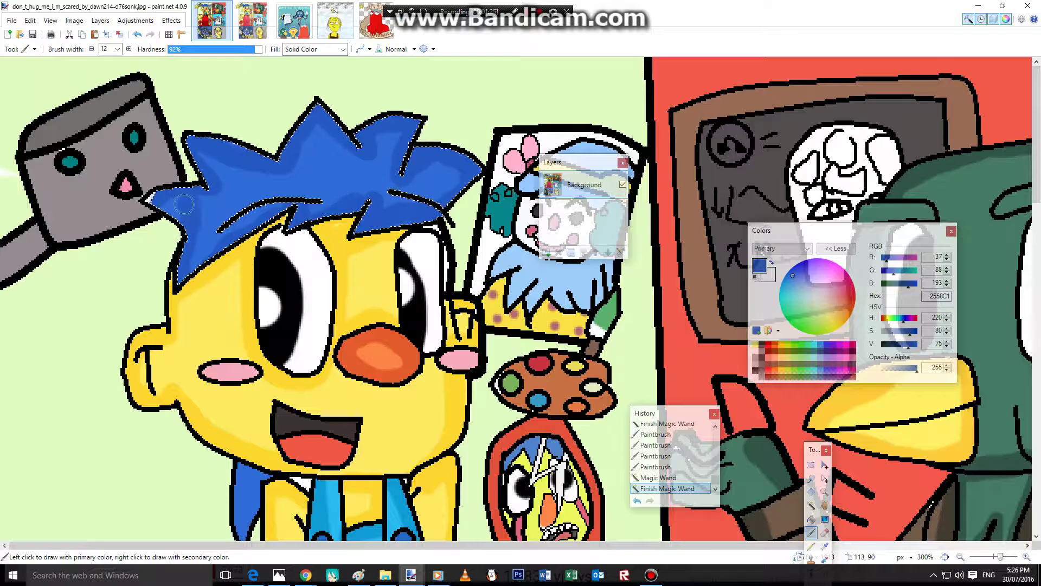
Select the blue hair lock hanging behind the yellow character's shoulder and shade it with the same dark blue.
click(811, 505)
scroll(380, 299, down, 3)
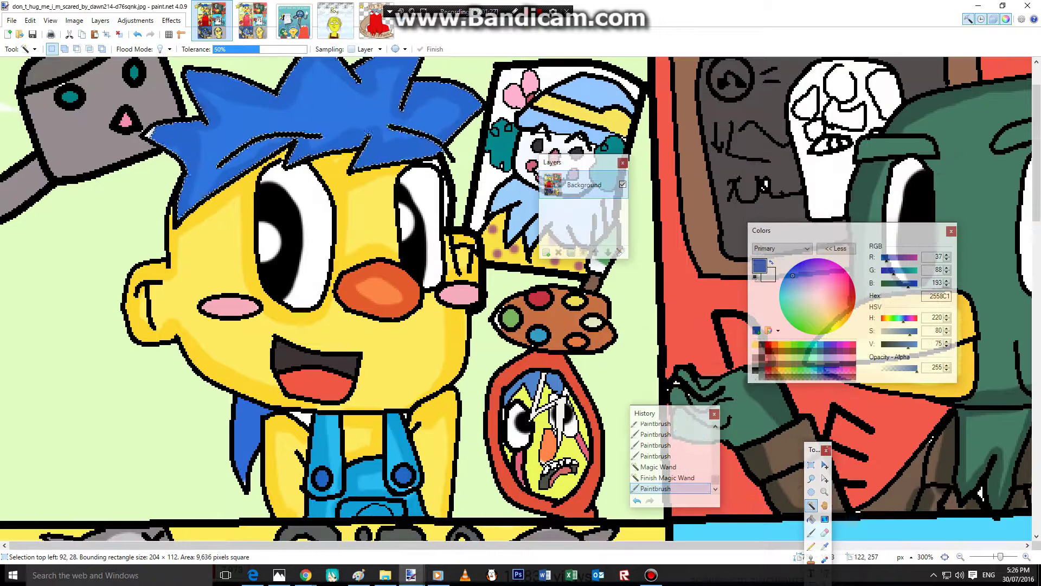
click(244, 431)
key(b)
mouse_move(250, 436)
mouse_down()
mouse_move(241, 394)
mouse_move(276, 418)
mouse_move(246, 447)
mouse_up()
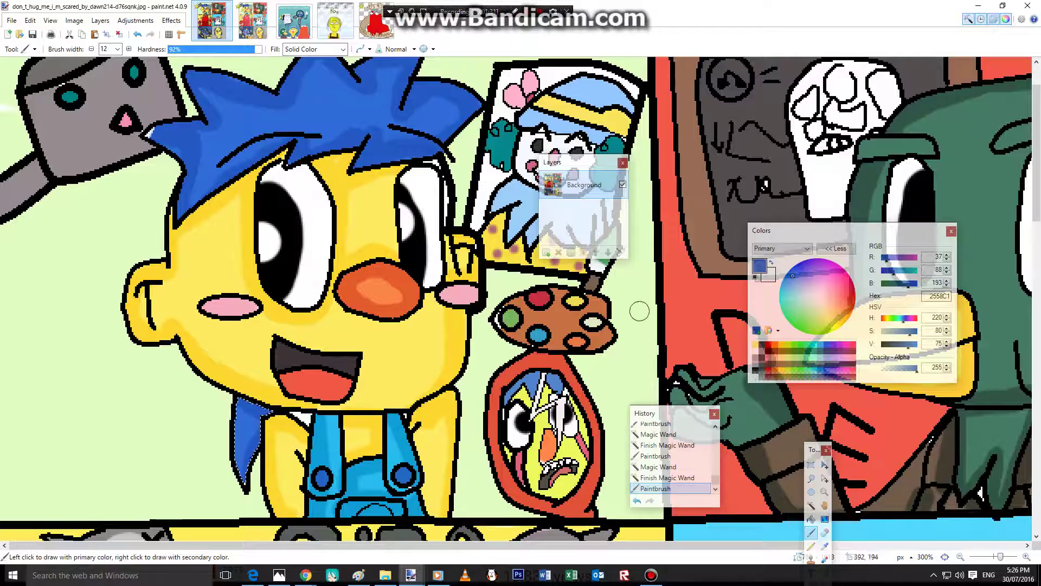
Select the small blue hair patch in the oval mirror and move the Layers window off the artwork.
click(811, 505)
click(556, 379)
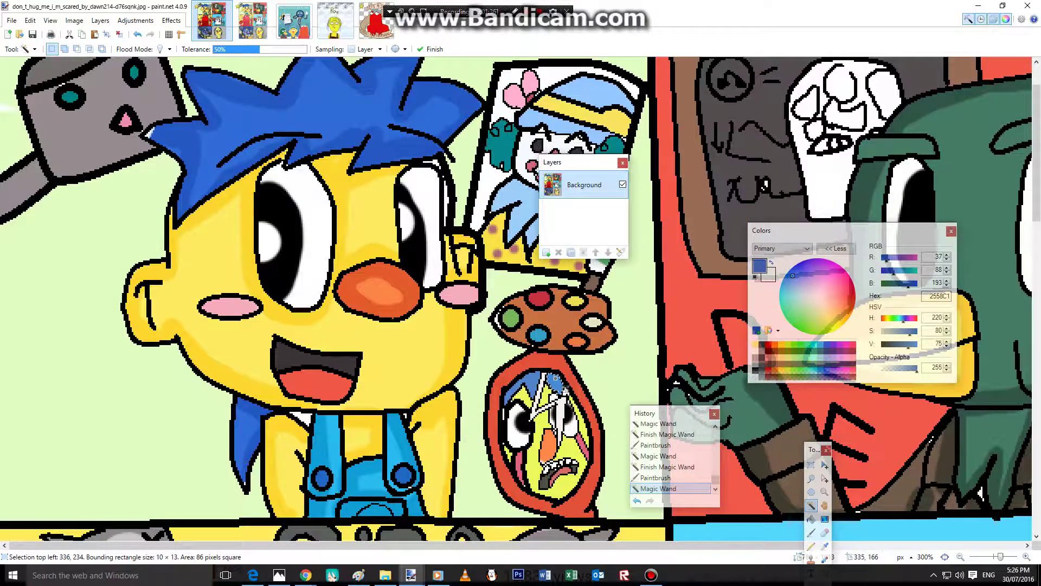
drag(582, 162, 708, 167)
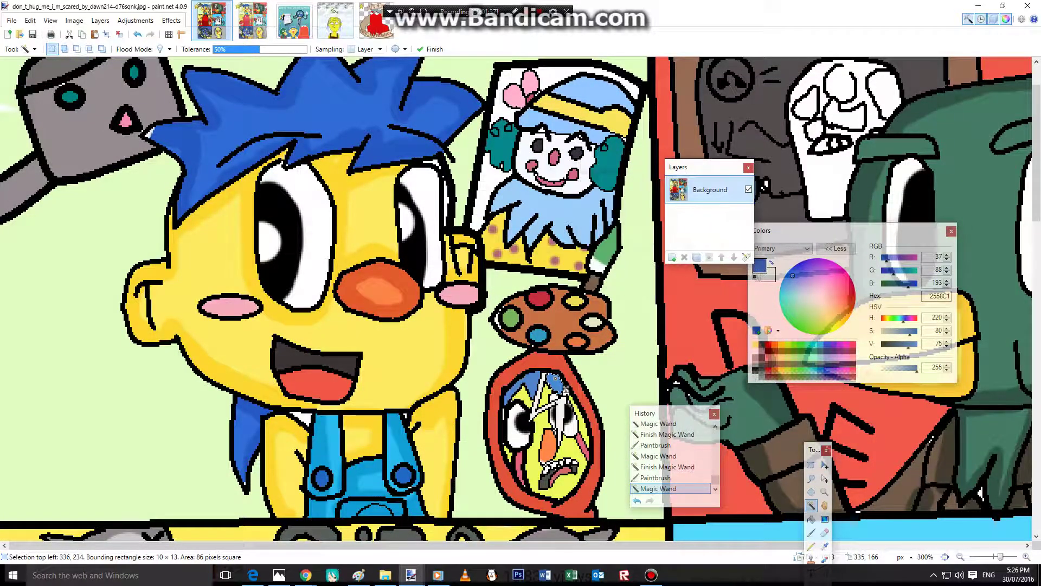
scroll(564, 346, down, 4)
scroll(573, 348, up, 3)
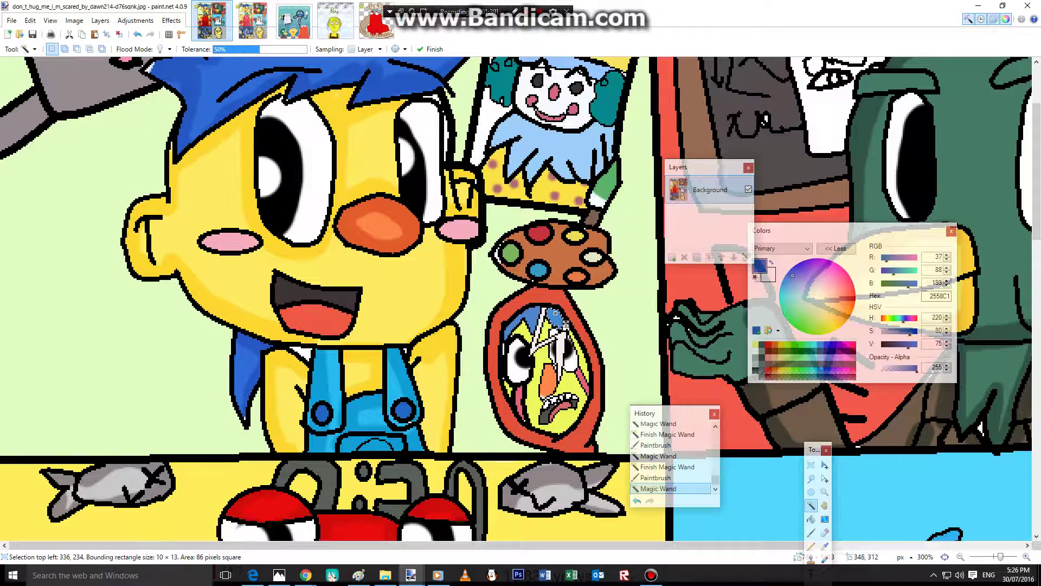
drag(564, 545, 770, 545)
scroll(651, 273, down, 6)
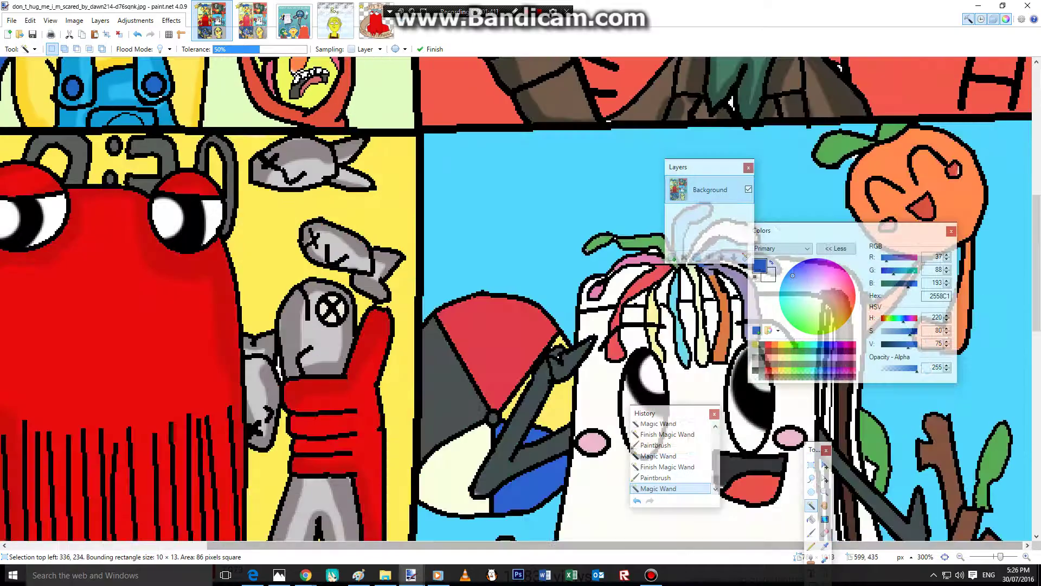
scroll(589, 456, down, 2)
click(633, 330)
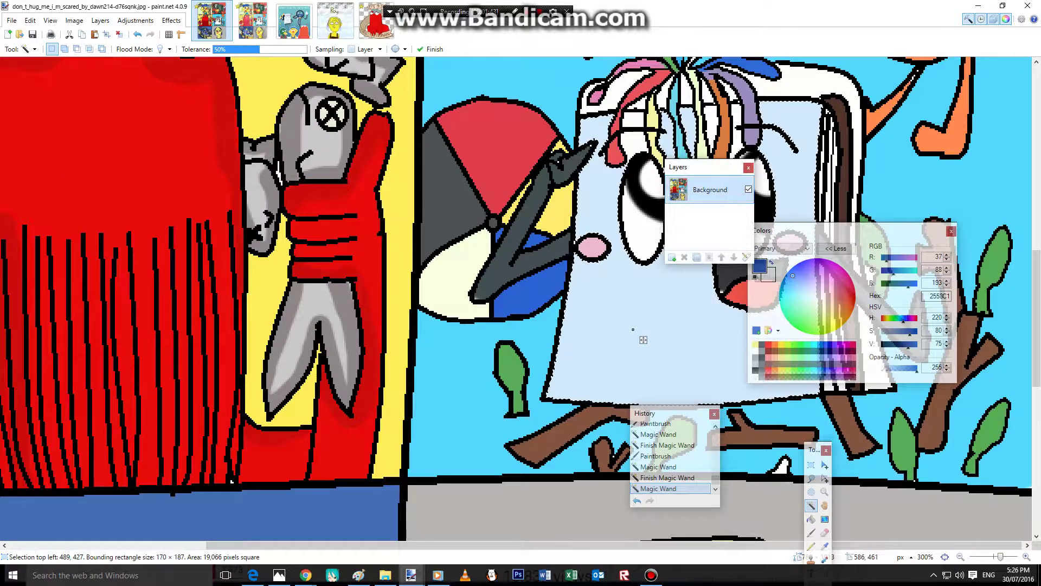
click(64, 49)
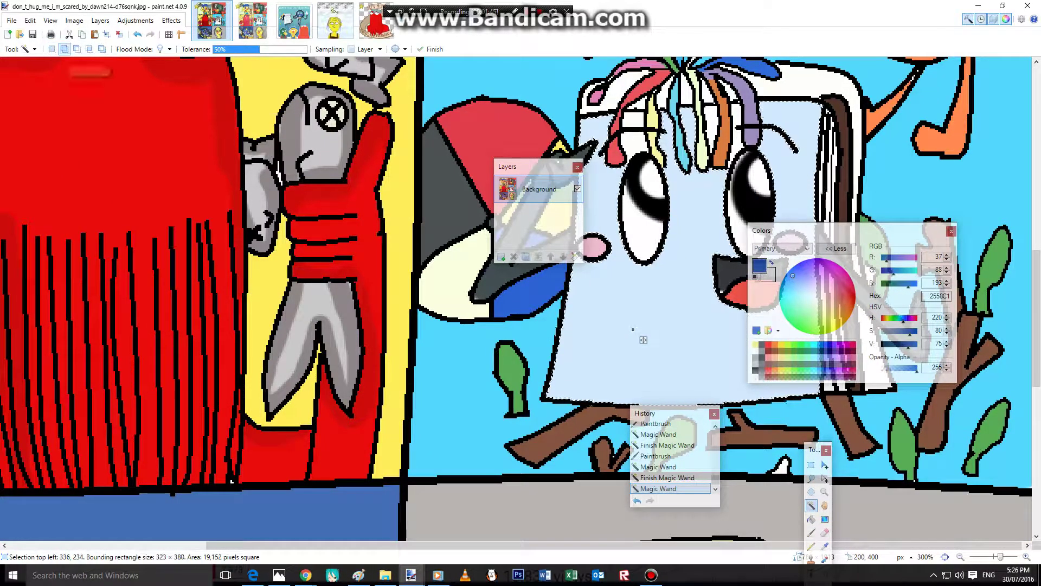
scroll(336, 323, up, 4)
scroll(520, 299, up, 3)
scroll(378, 146, down, 4)
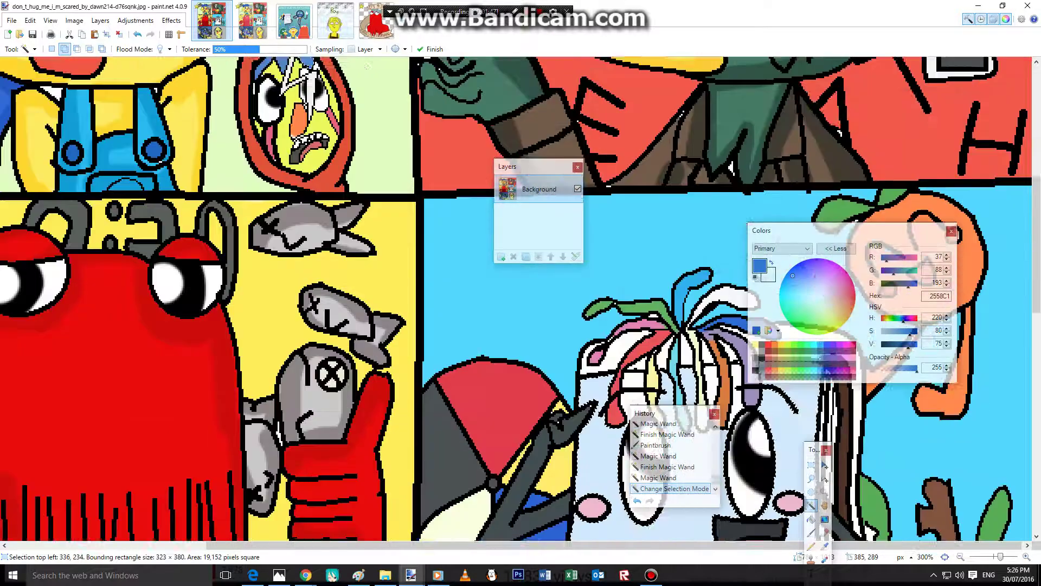
click(52, 49)
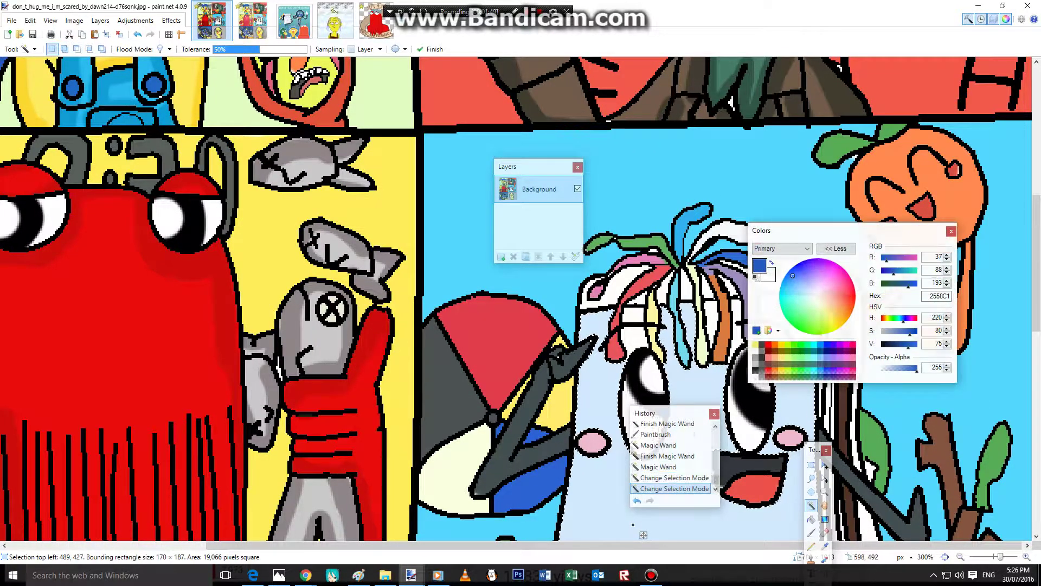
click(746, 410)
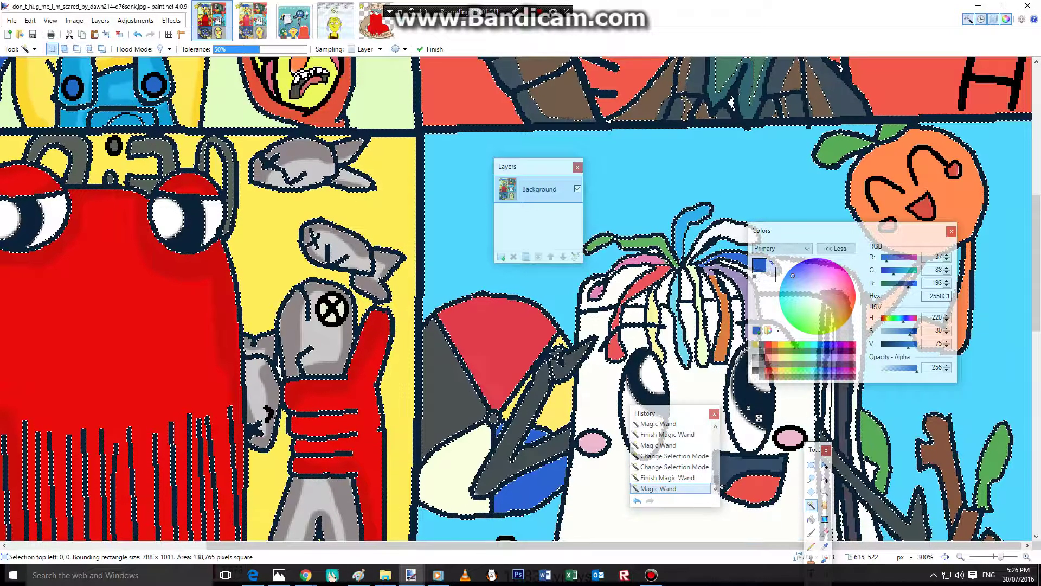
click(812, 478)
click(793, 483)
click(811, 505)
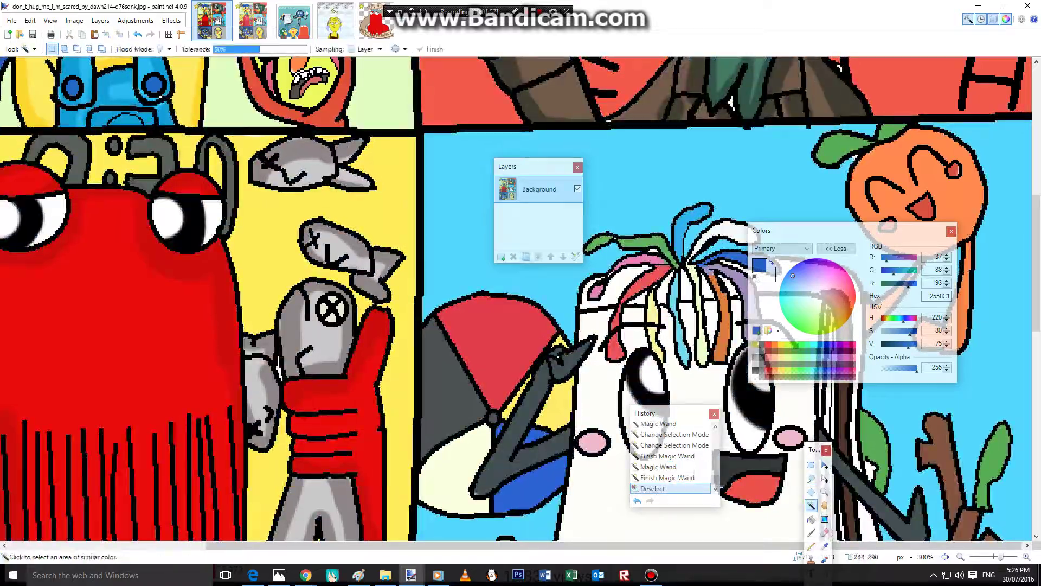
Select the notebook character's white face, cover edge and gaps between the hair strands with the Magic Wand in Add (union) mode.
click(591, 406)
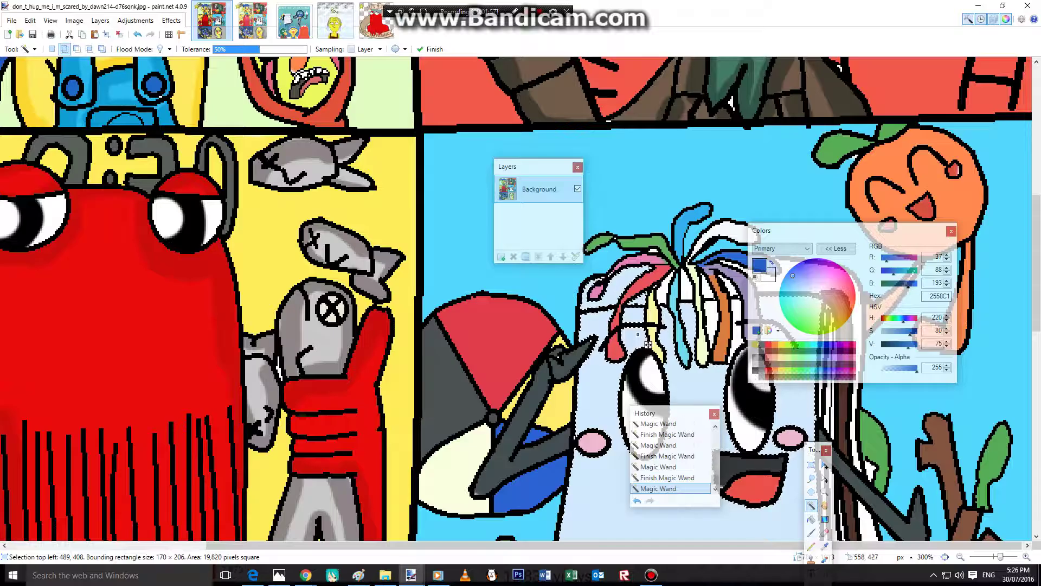
drag(786, 230, 582, 92)
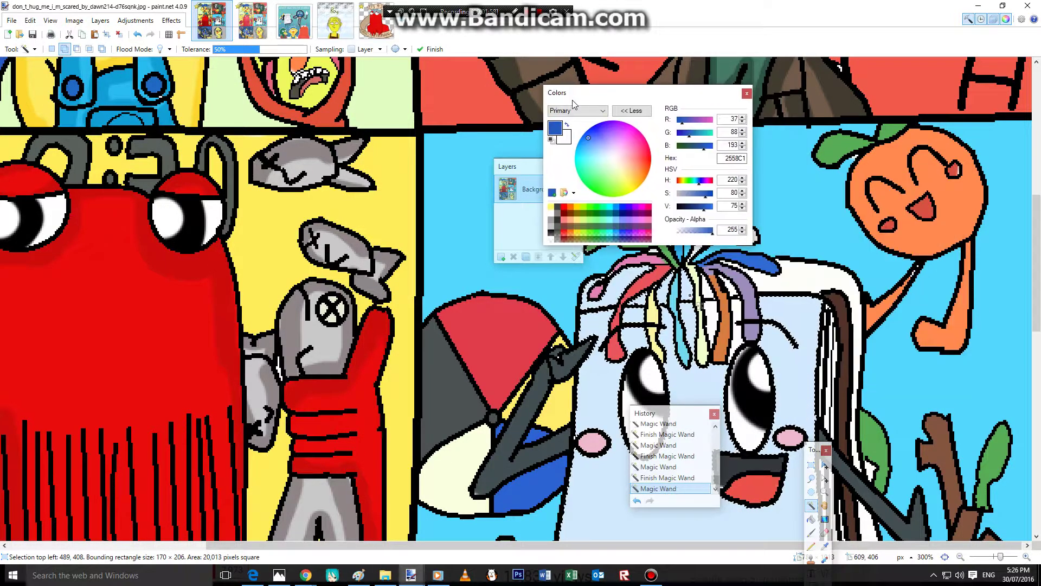
click(814, 293)
scroll(690, 296, down, 2)
click(875, 428)
scroll(698, 532, up, 1)
scroll(655, 287, up, 1)
click(709, 321)
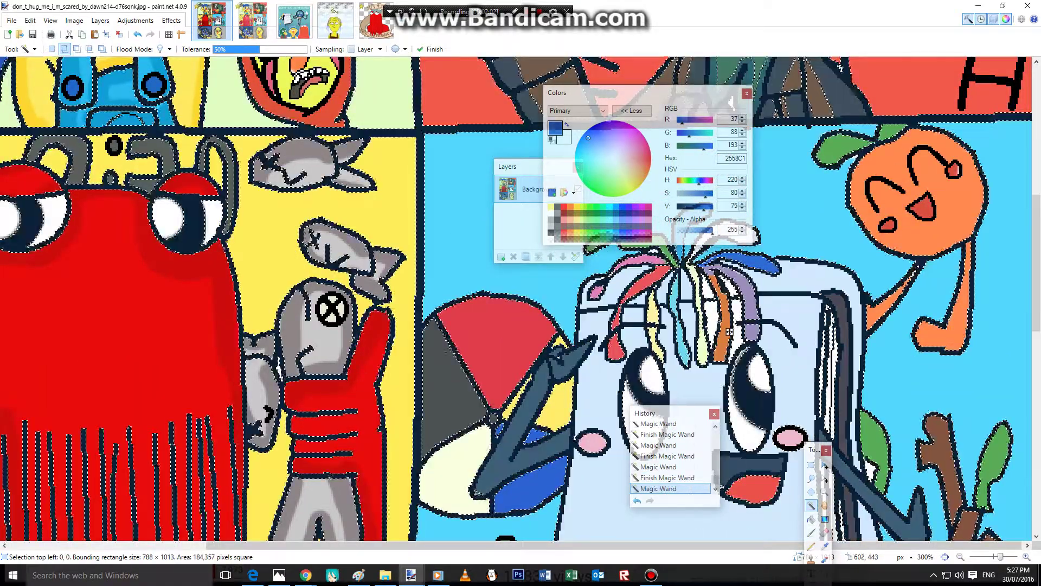
drag(719, 331, 721, 330)
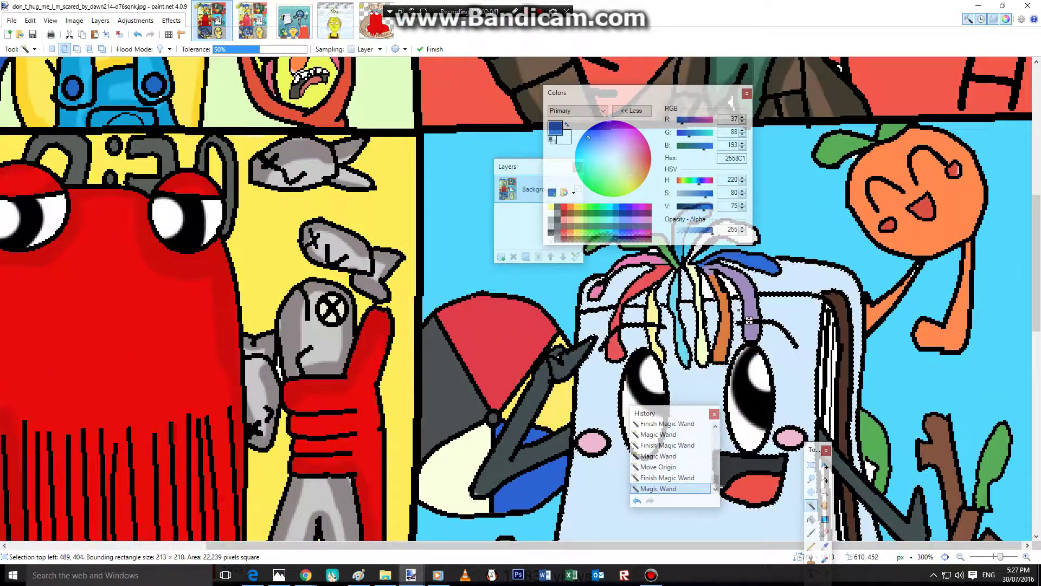
Check the notebook character in the reference drawing, sample the redraw notebook's white and darken it to EFEFED.
key(ctrl+Tab)
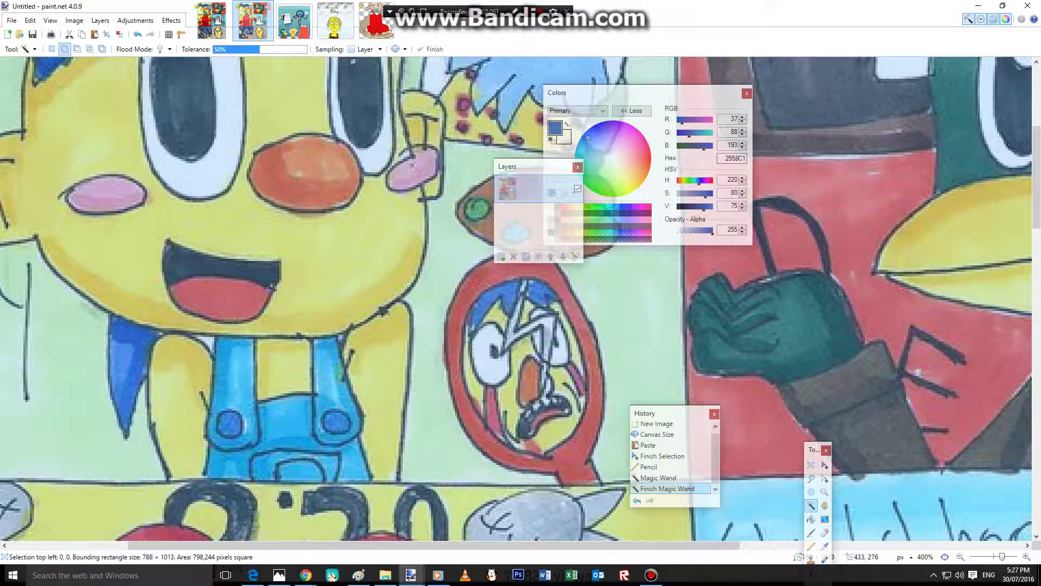
scroll(521, 298, down, 6)
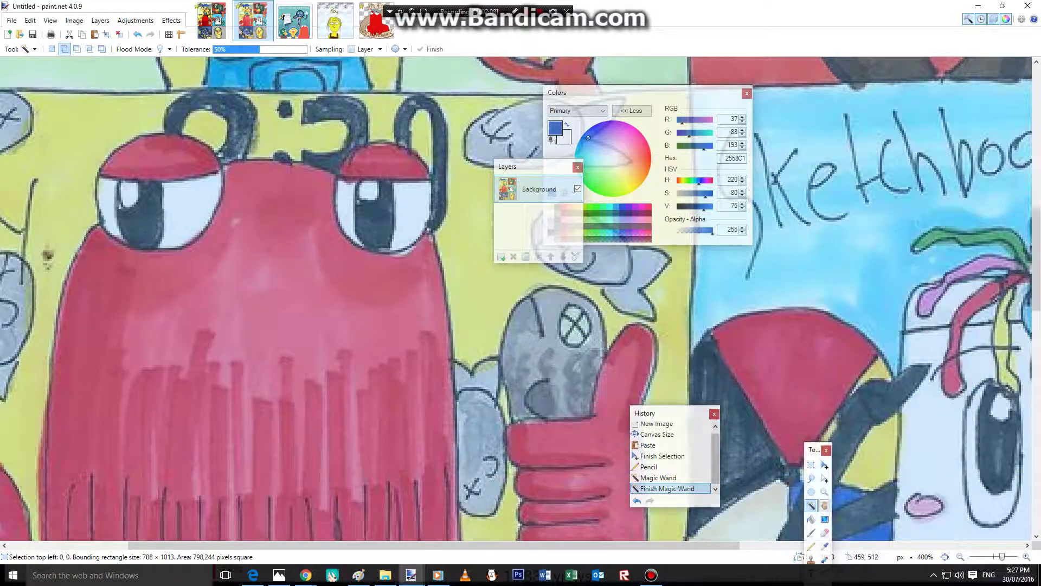
click(824, 546)
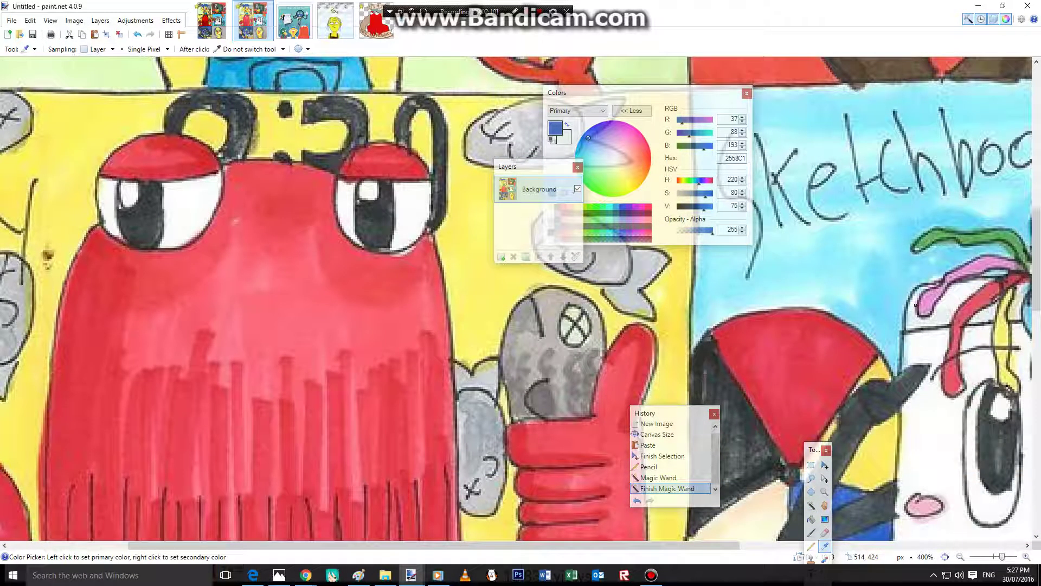
click(211, 20)
click(698, 386)
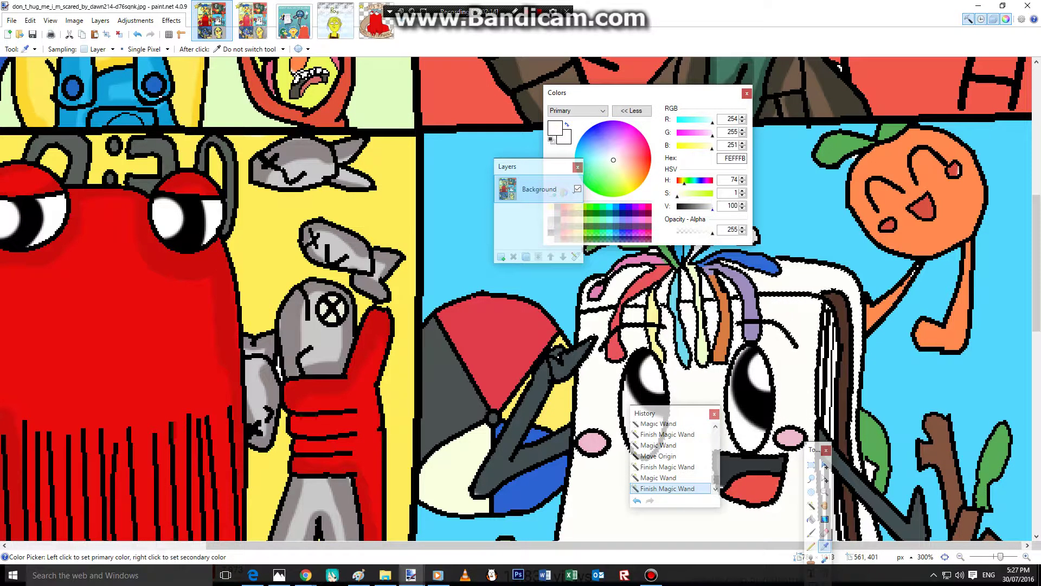
click(710, 207)
Brush light grey EFEFED shading along the upper cover edge and side of the notebook character.
click(811, 533)
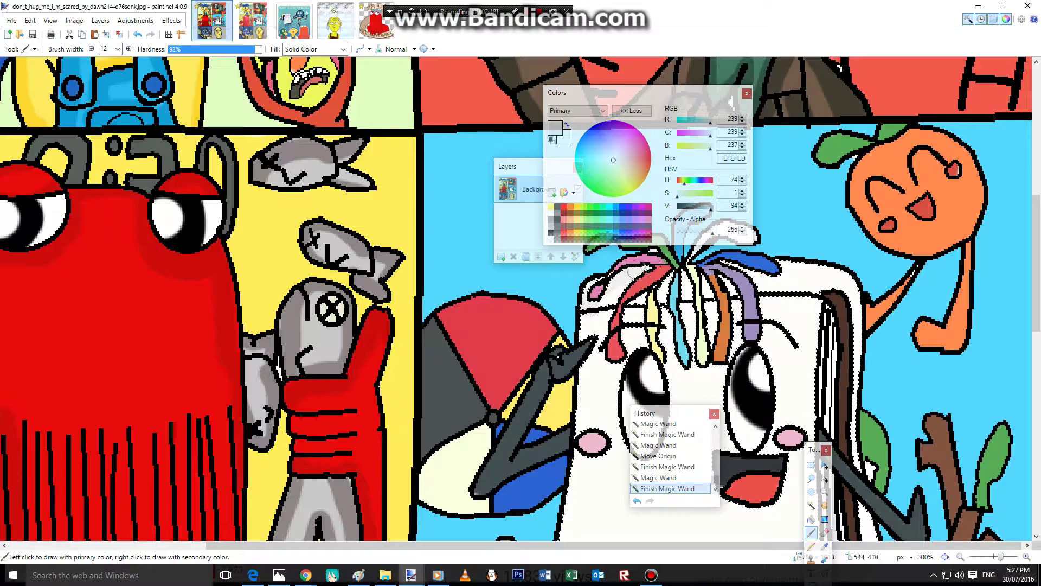
drag(841, 295, 831, 278)
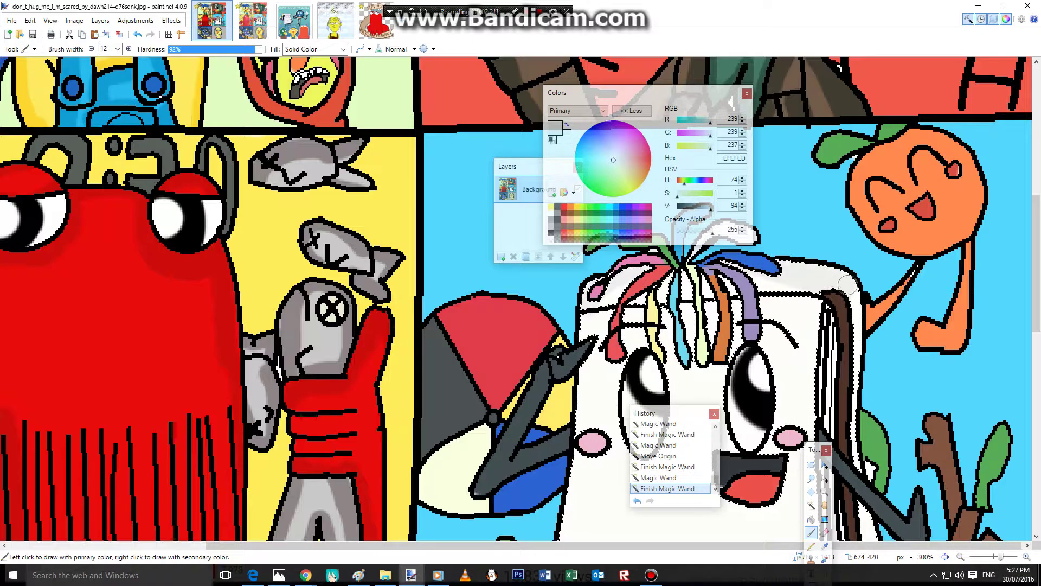
drag(866, 386, 864, 410)
Move the Layers and Colors windows off the notebook, brush shading along its remaining edges and under the hair, and deselect.
scroll(864, 411, down, 4)
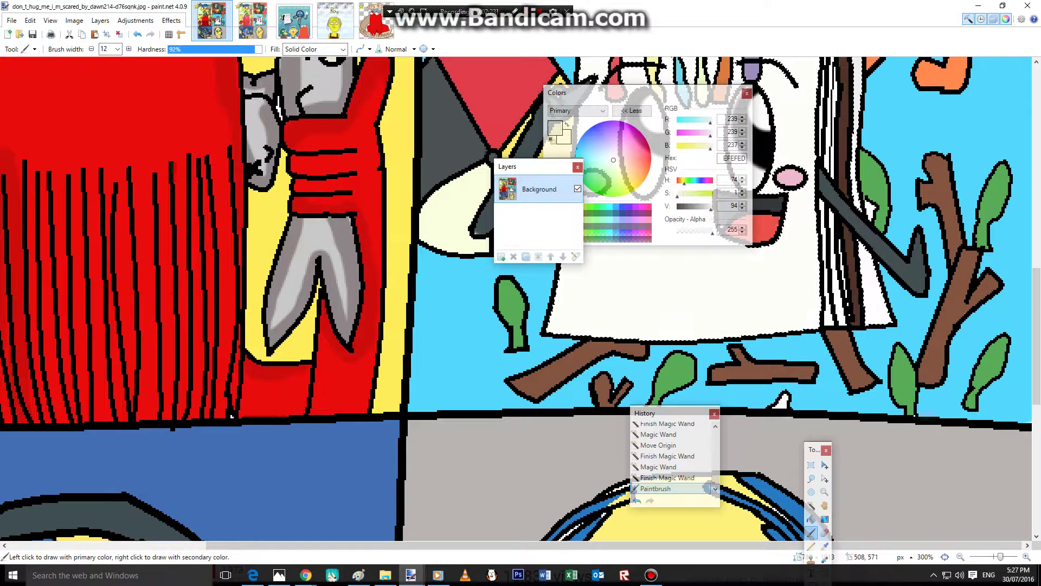
drag(522, 167, 376, 155)
drag(575, 92, 375, 197)
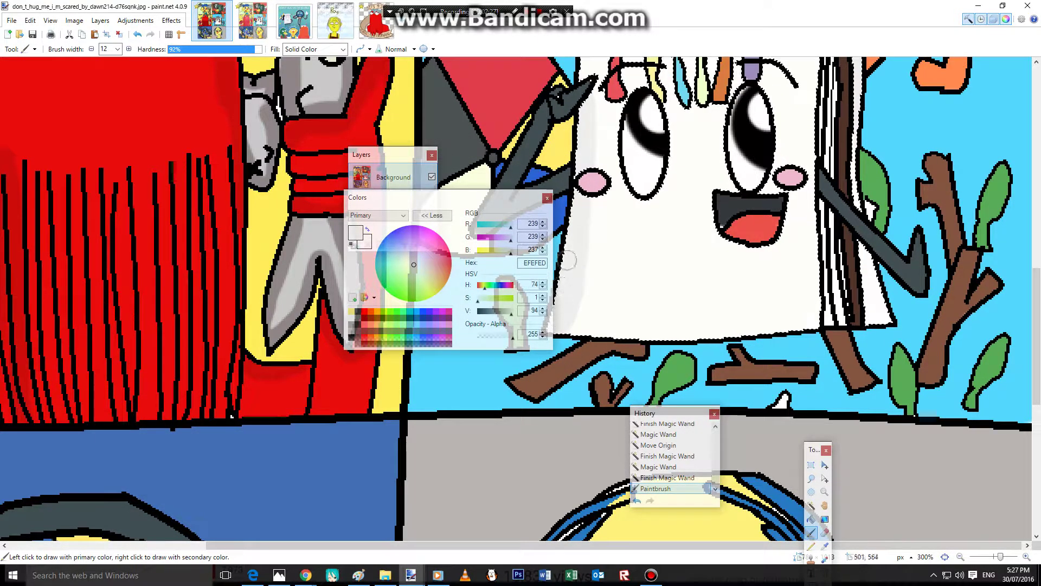
mouse_move(549, 333)
mouse_down()
mouse_move(584, 320)
mouse_move(662, 318)
mouse_move(581, 328)
mouse_move(657, 331)
mouse_move(819, 323)
mouse_move(808, 124)
mouse_up()
scroll(808, 125, up, 1)
mouse_move(798, 236)
mouse_down()
mouse_move(811, 110)
mouse_move(759, 106)
mouse_up()
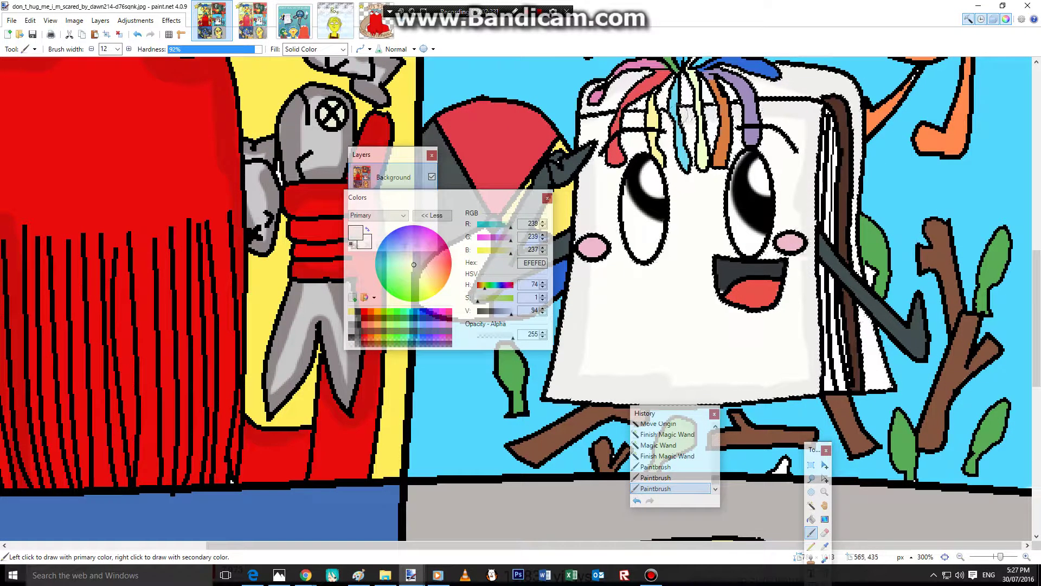
drag(579, 130, 576, 138)
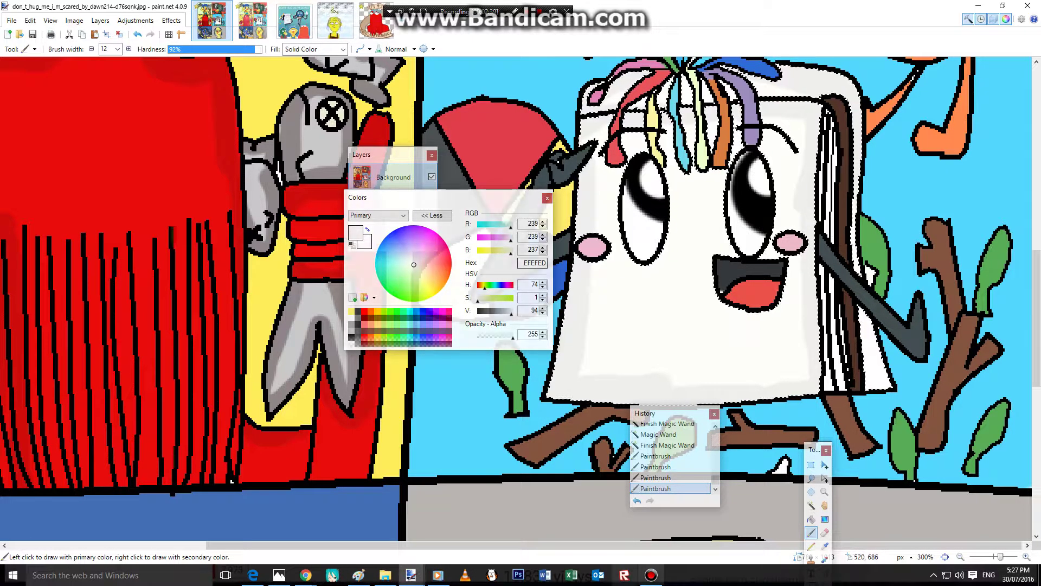
click(811, 478)
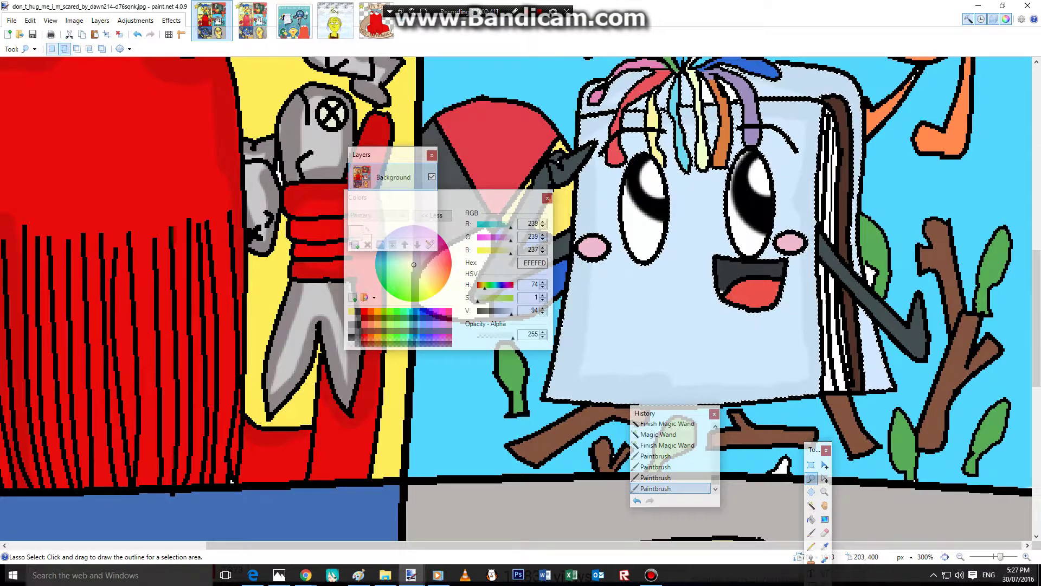
key(ctrl+d)
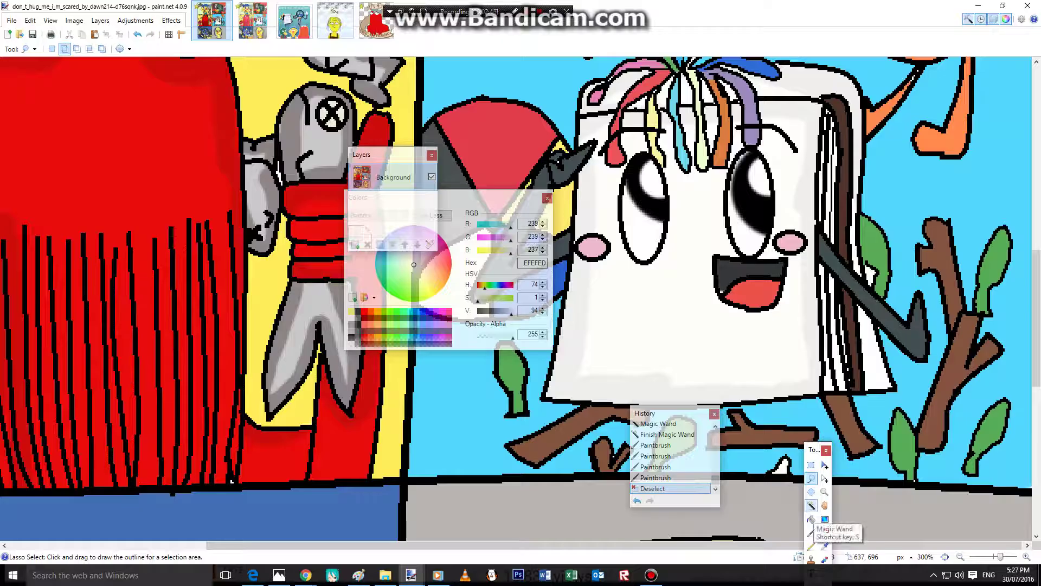
Select both dark grey arms and the raised hand of the notebook character with the Magic Wand in Add (union) mode.
click(811, 505)
click(921, 336)
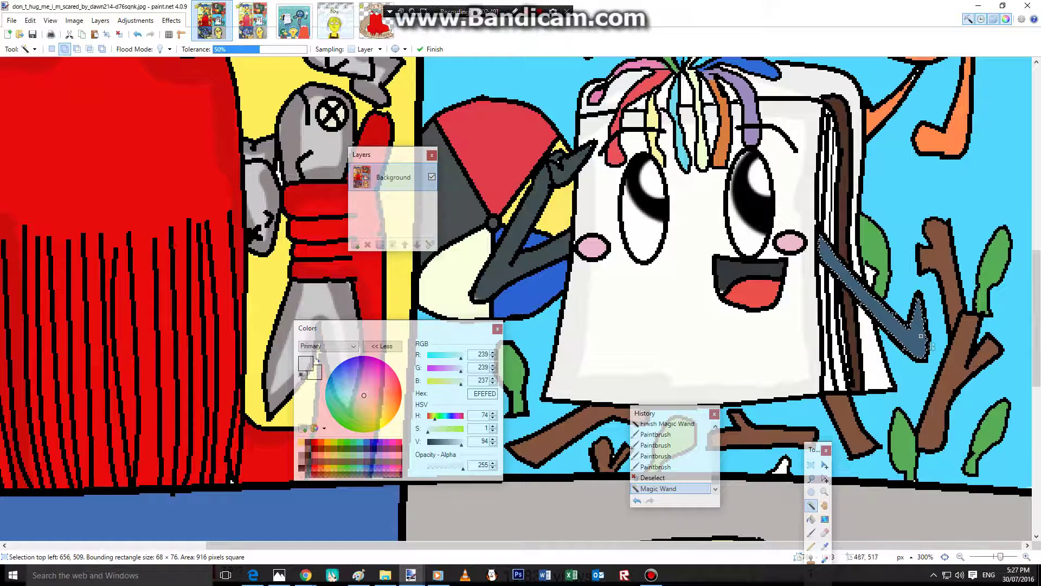
click(512, 252)
click(573, 165)
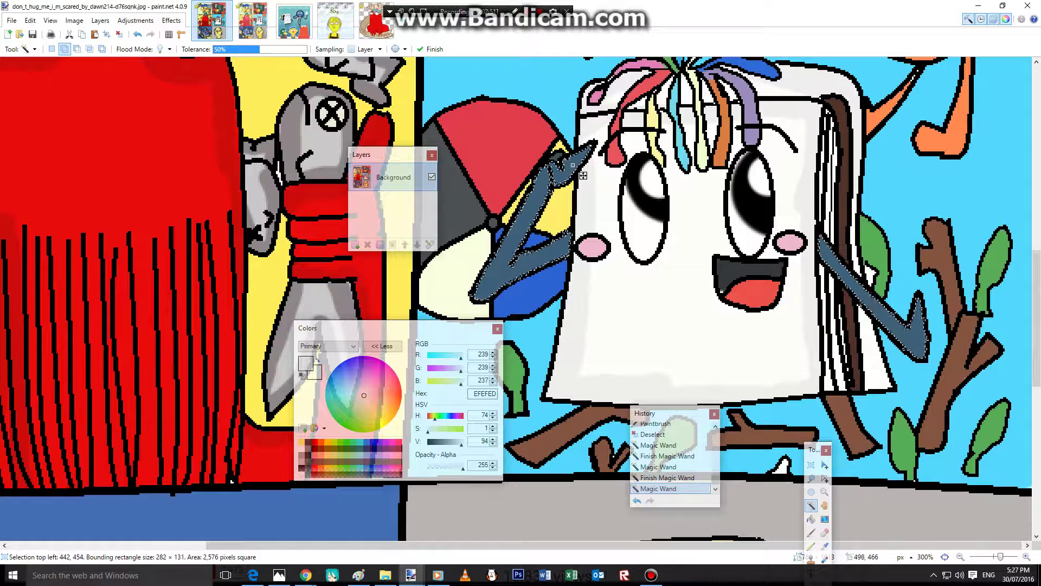
Check the arms in the reference drawing, sample the redraw arm's grey 414F52 and darken it to 333D3F.
click(252, 22)
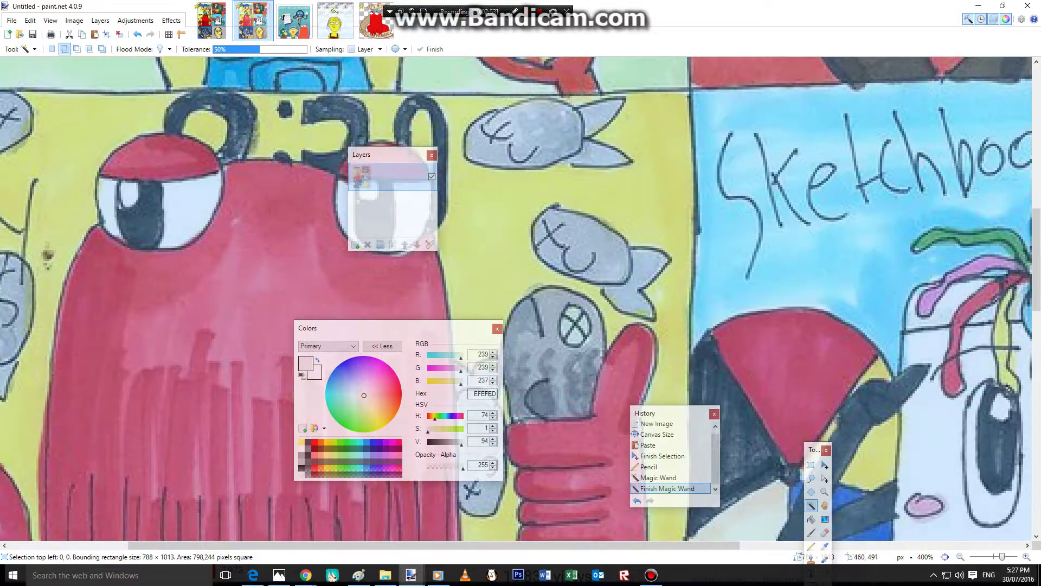
click(825, 546)
scroll(784, 327, down, 3)
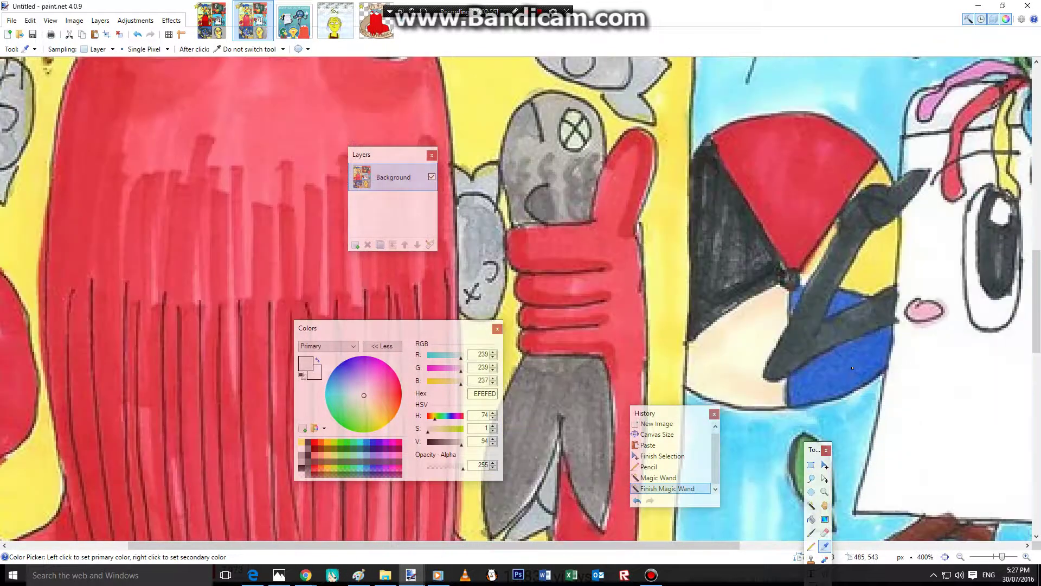
click(211, 22)
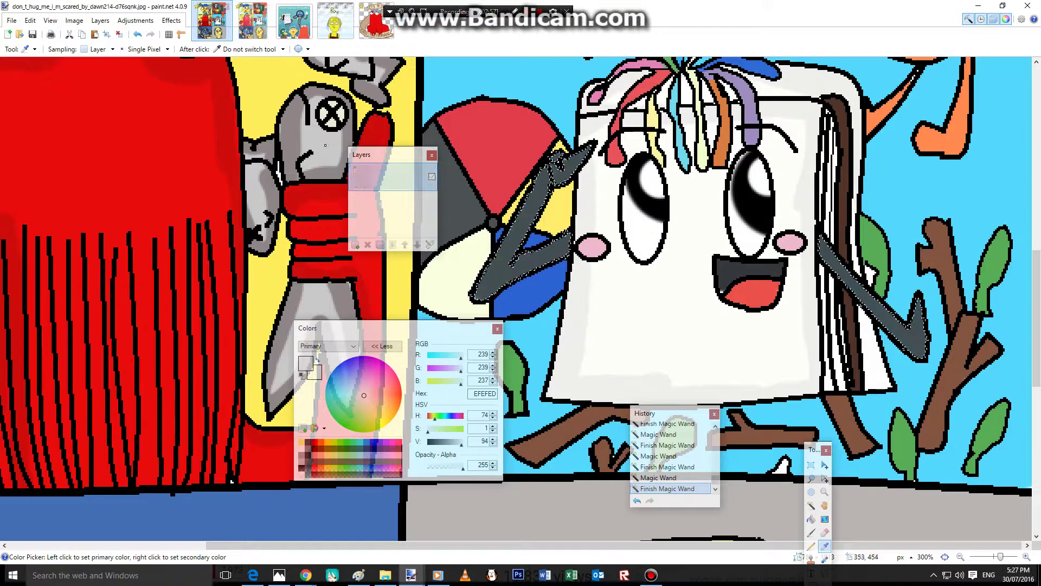
click(867, 297)
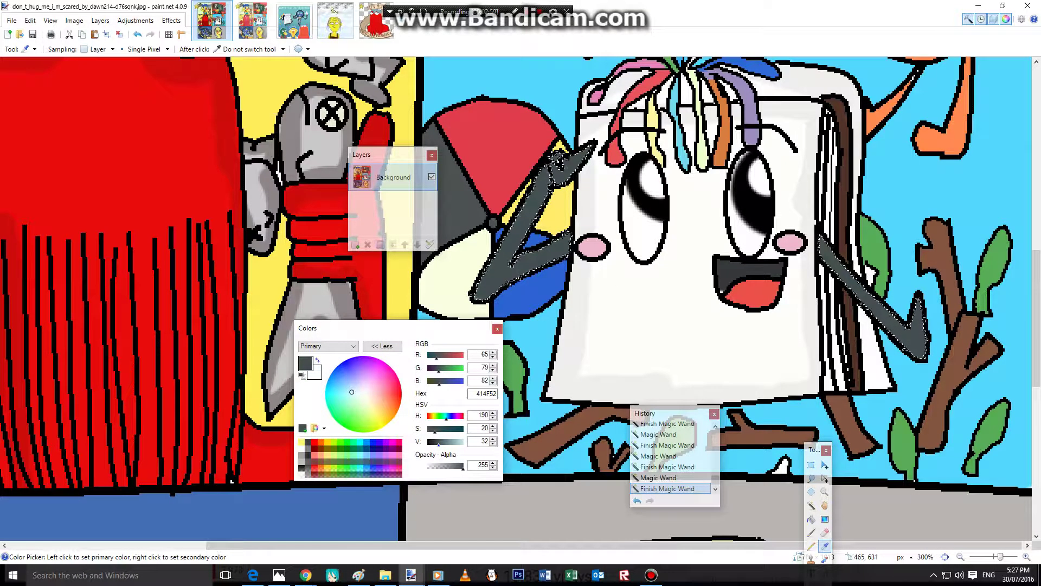
drag(438, 443, 436, 443)
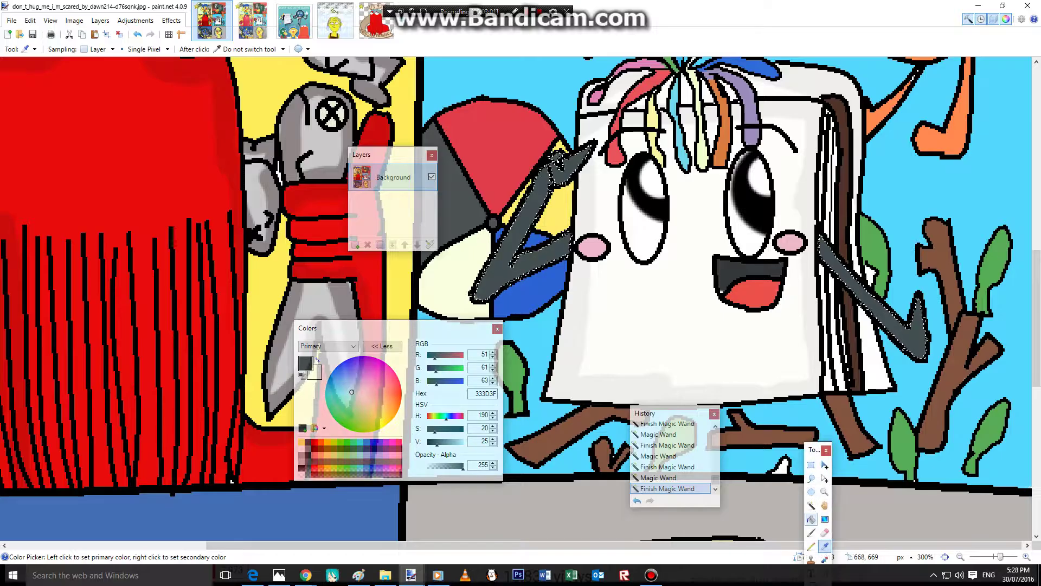
Brush 333D3F shading along both of the notebook character's arms, set the selection mode back to Replace and deselect.
click(811, 533)
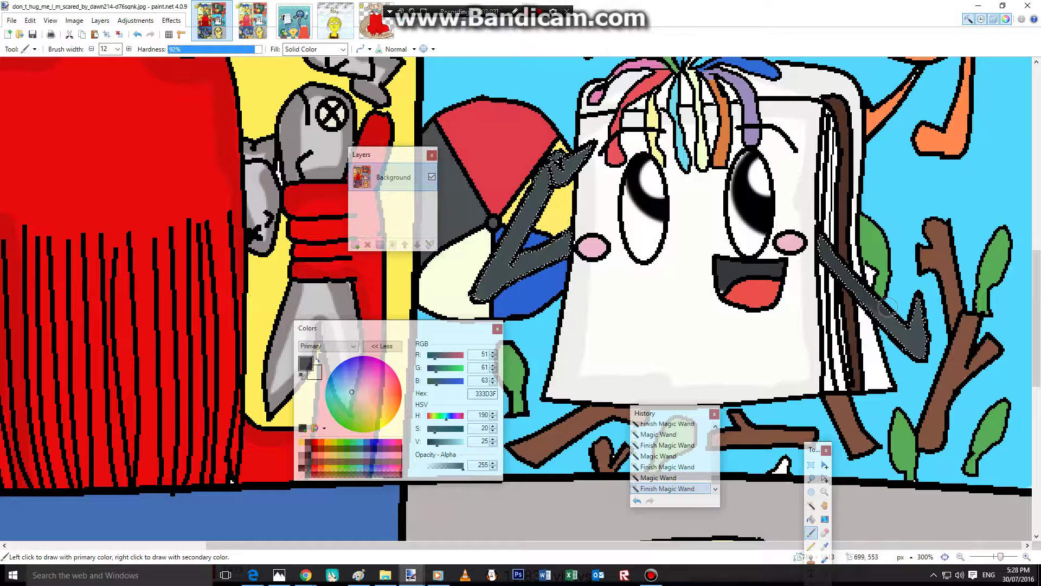
click(916, 360)
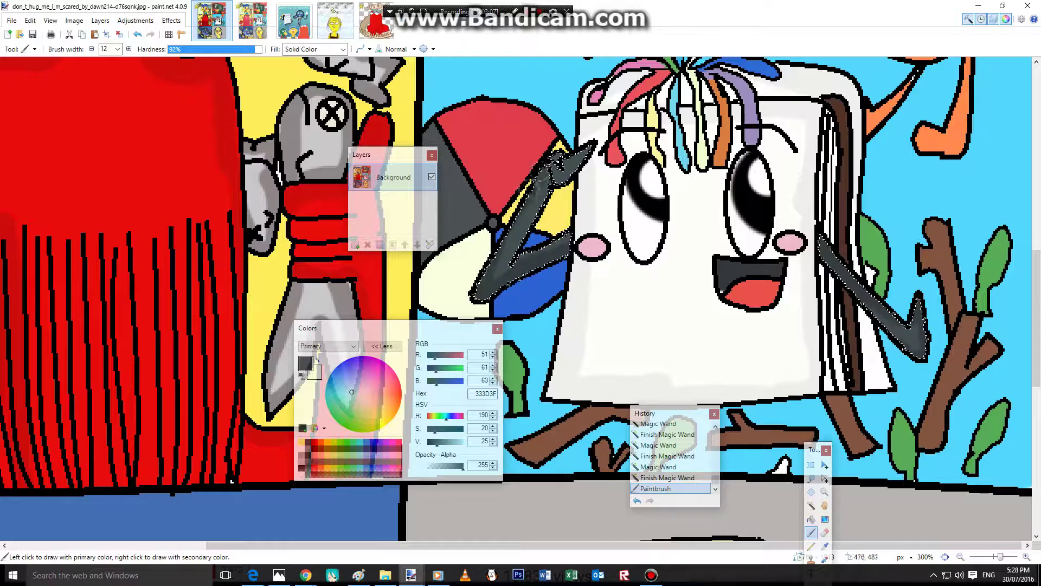
click(570, 181)
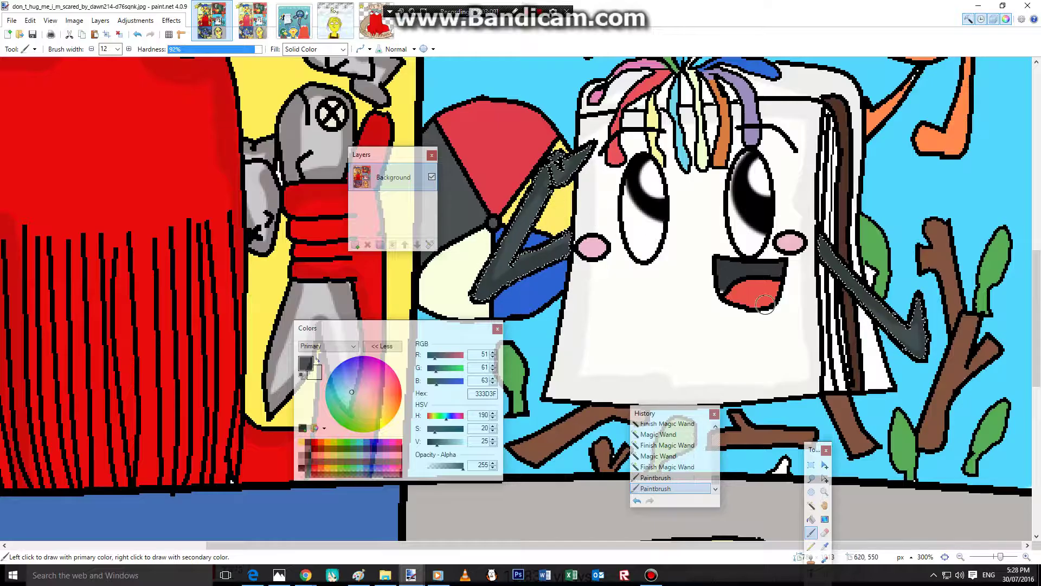
click(811, 505)
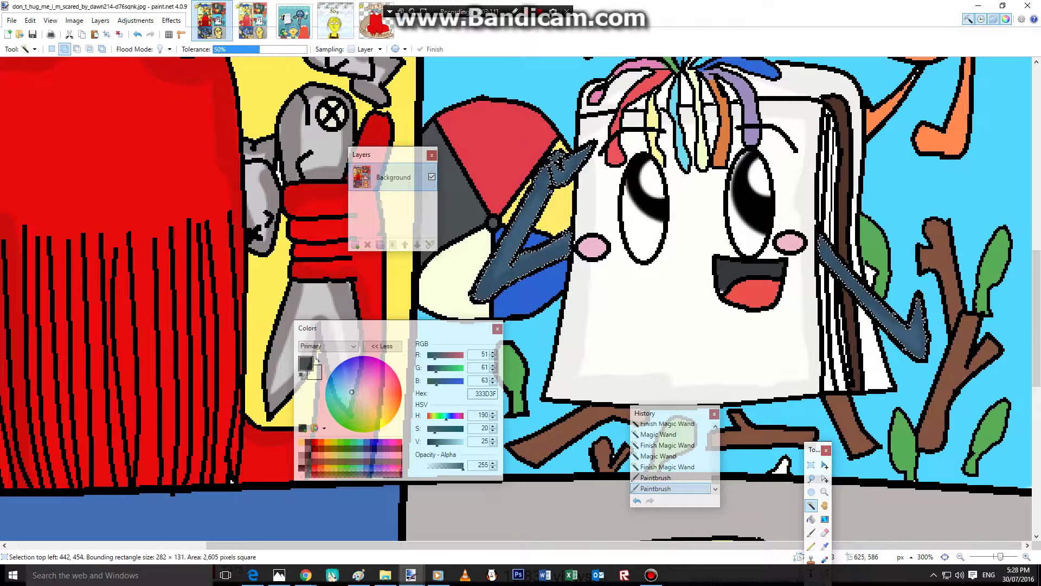
click(52, 49)
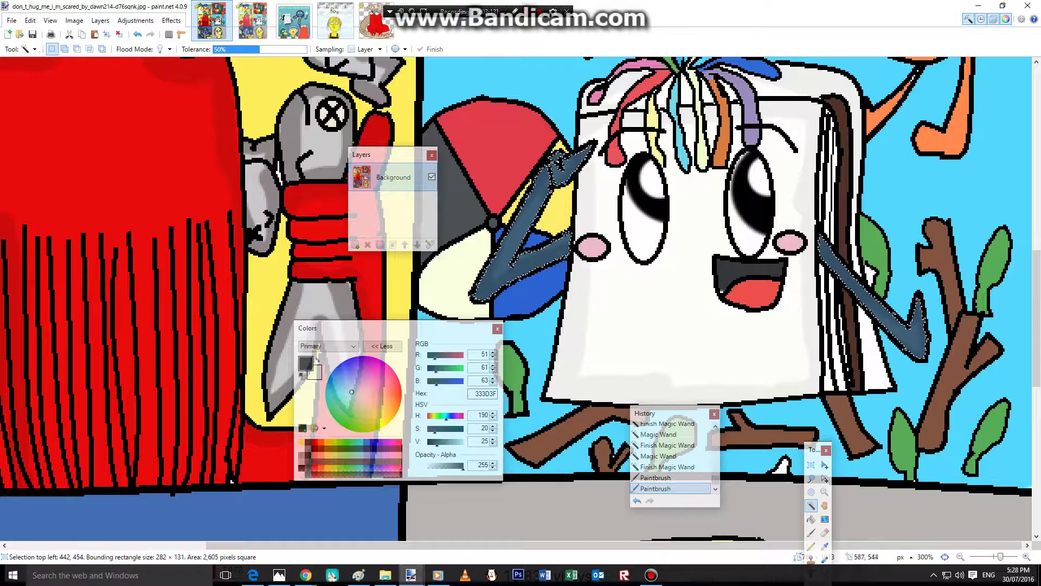
key(ctrl+d)
click(811, 478)
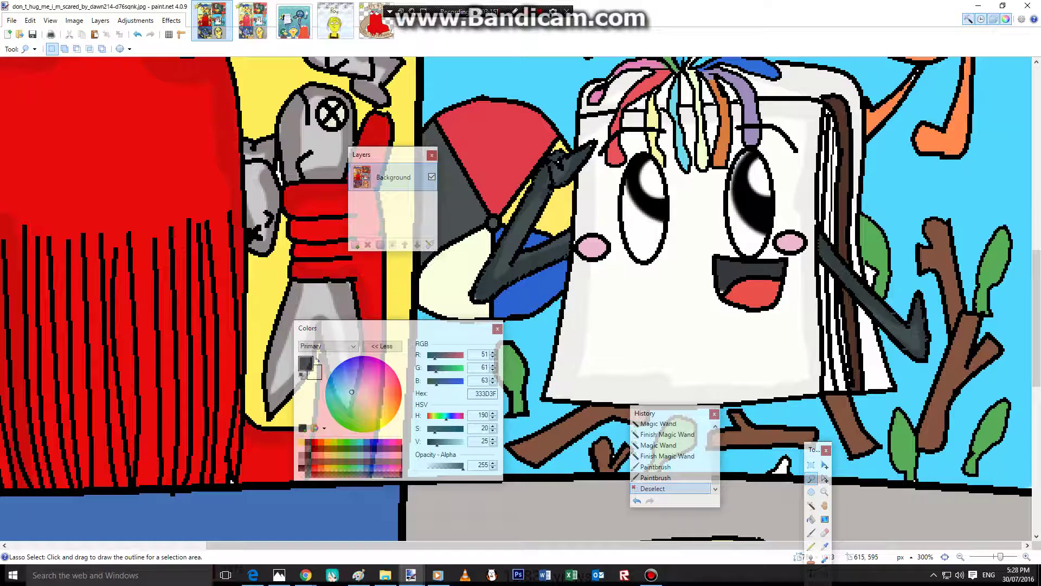
Select the clock character's dark grey head rim, arms and legs with the Magic Wand in Add (union) mode.
click(824, 492)
right_click(630, 276)
right_click(629, 275)
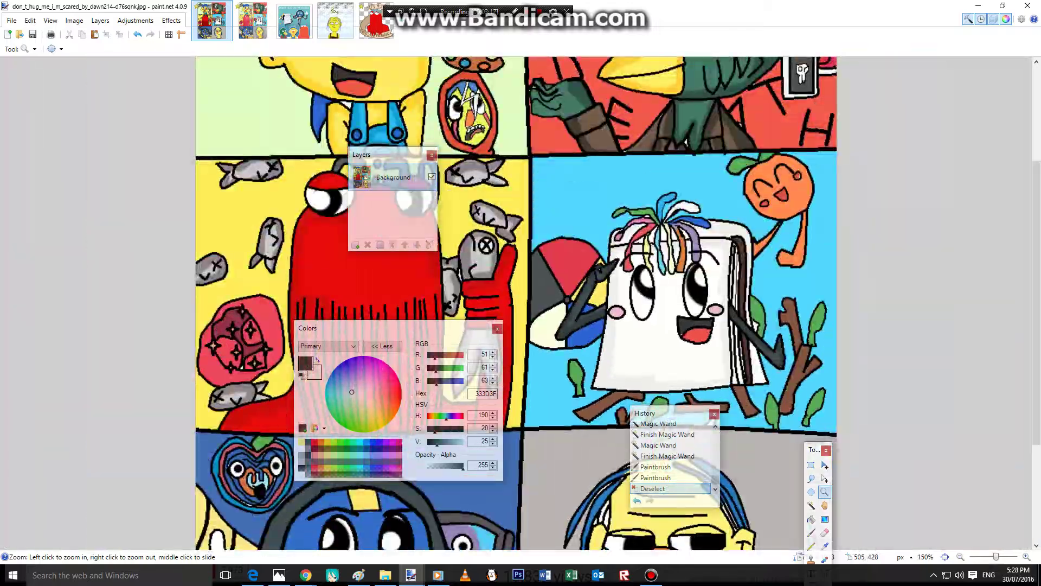
scroll(629, 275, down, 3)
drag(360, 328, 550, 237)
click(326, 325)
click(282, 297)
click(244, 280)
scroll(642, 172, down, 5)
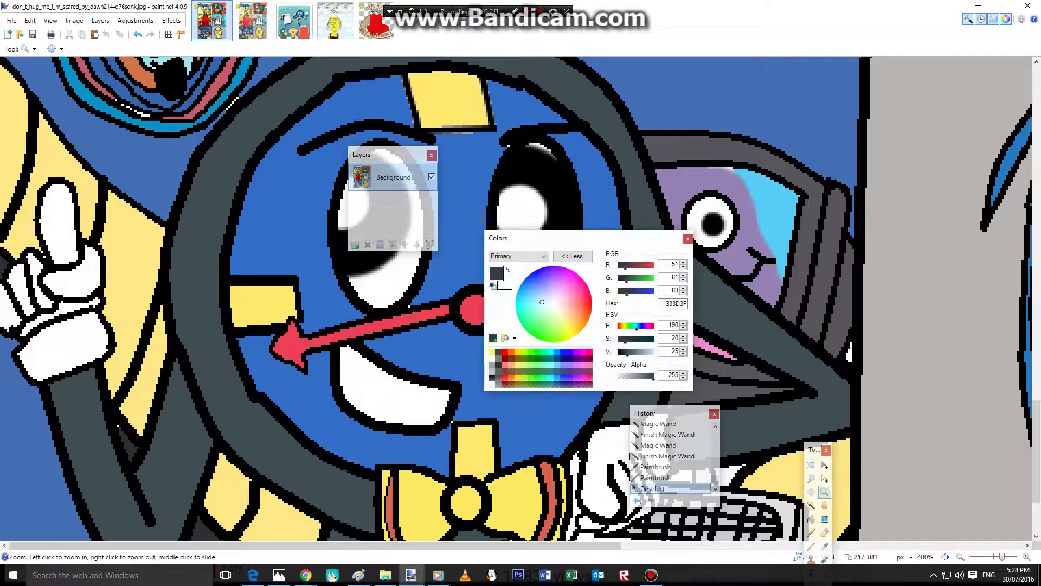
click(811, 504)
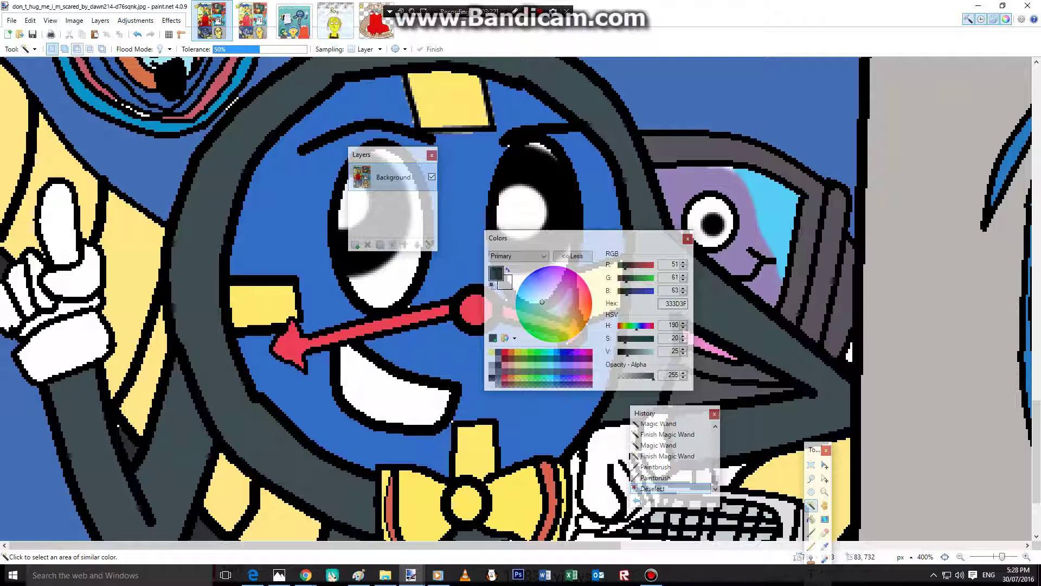
click(245, 116)
scroll(245, 116, down, 2)
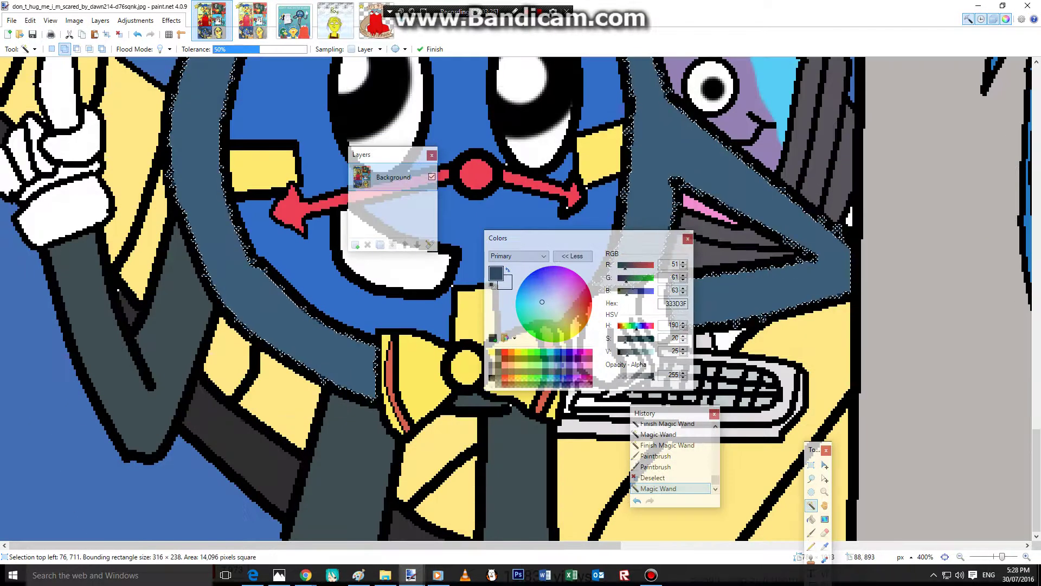
click(181, 309)
click(334, 421)
click(507, 456)
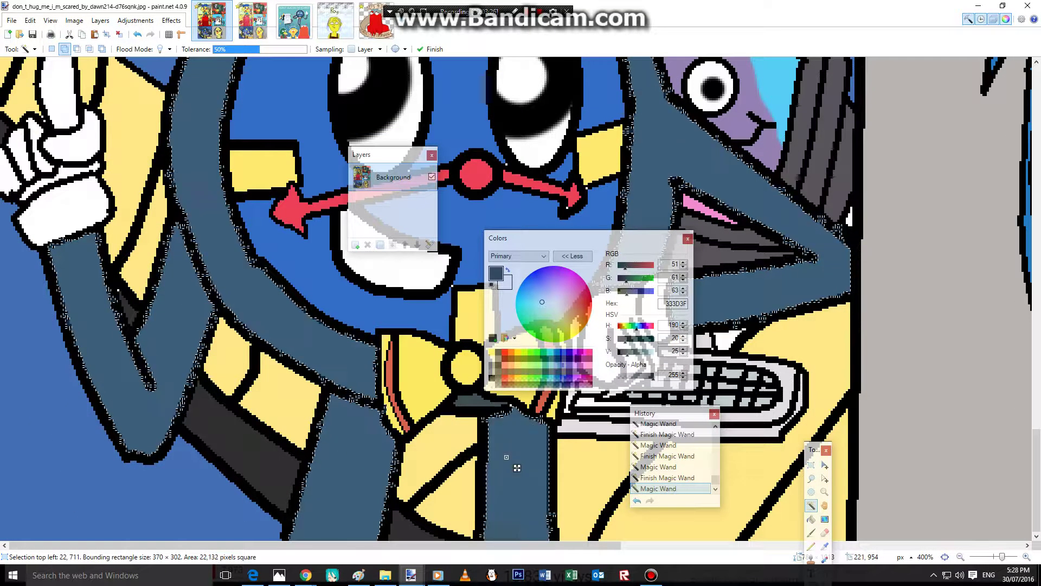
Move the Colors window off the clock character and revert the last Magic Wand addition through the history.
scroll(479, 380, up, 4)
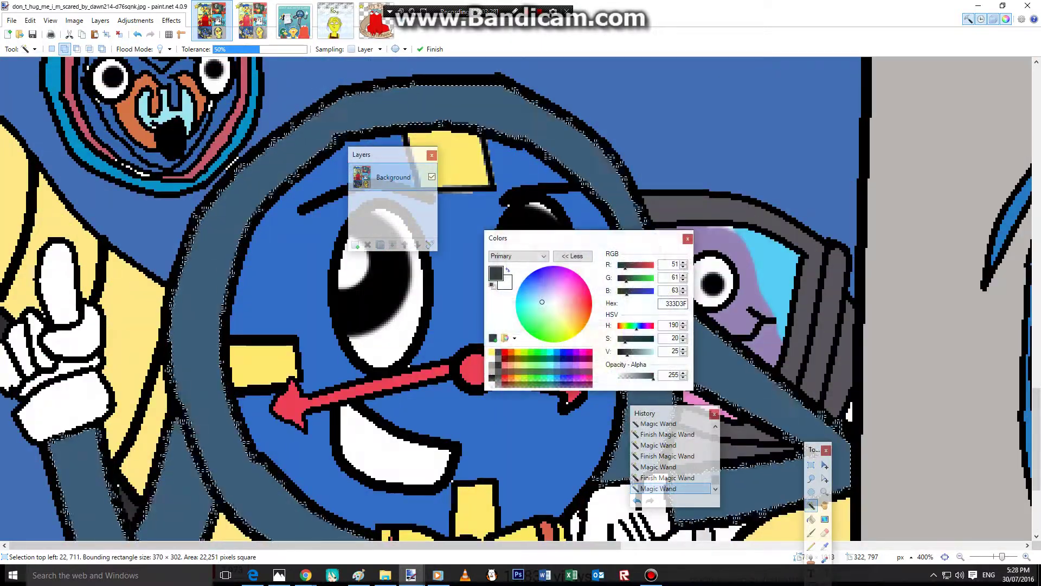
drag(613, 243, 708, 113)
click(667, 477)
Sample dark grey 373B3C from the clock character's head rim in the reference drawing and return to the redraw.
click(824, 491)
right_click(760, 390)
right_click(759, 390)
right_click(759, 390)
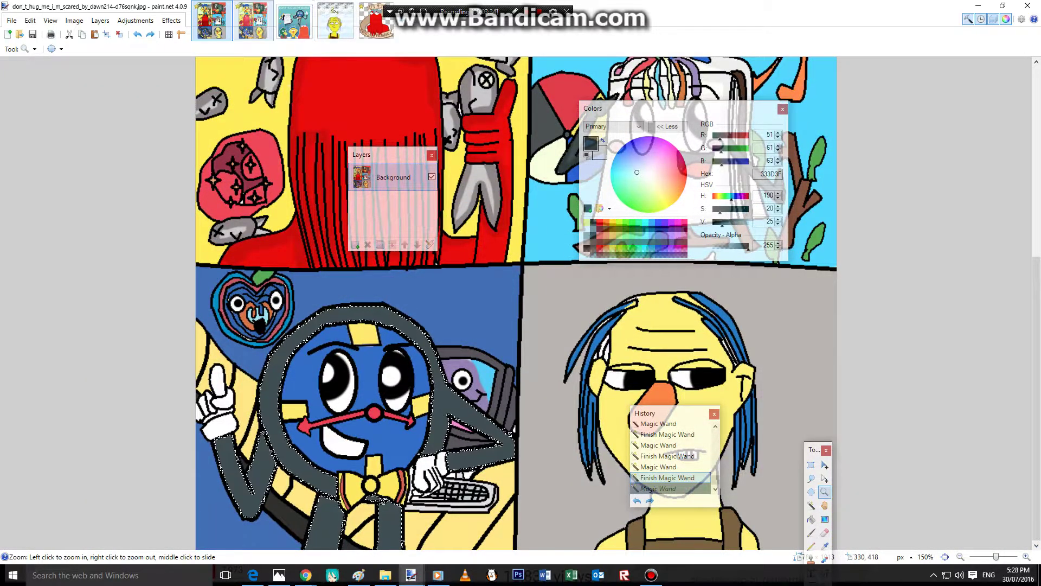
click(253, 20)
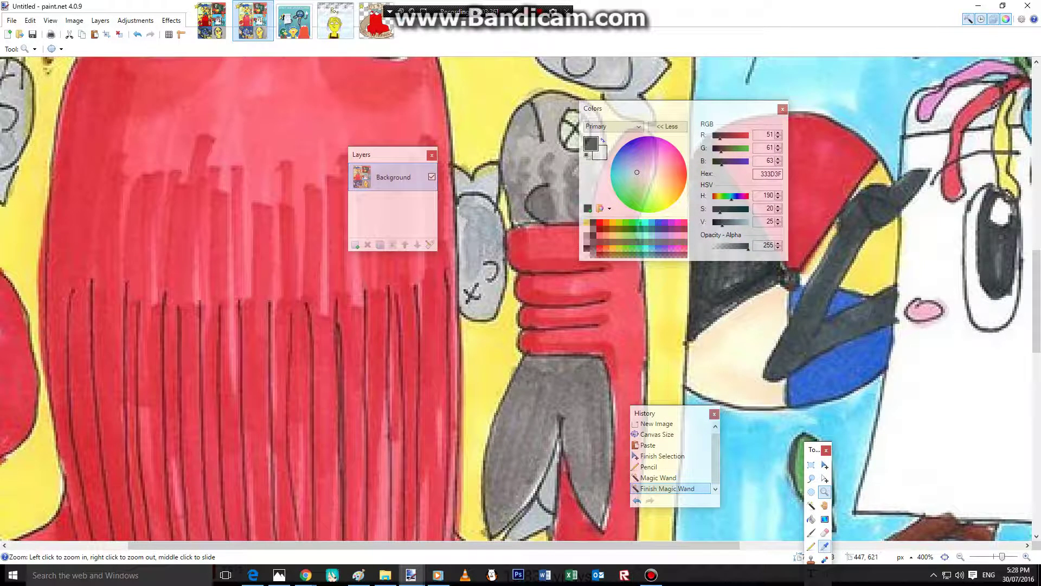
click(825, 546)
scroll(388, 290, down, 8)
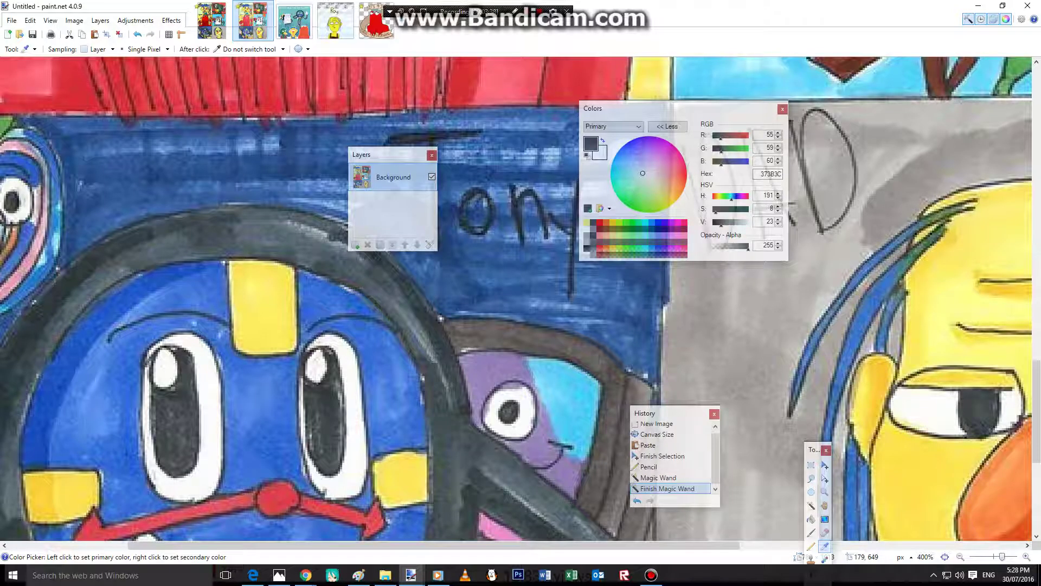
click(212, 21)
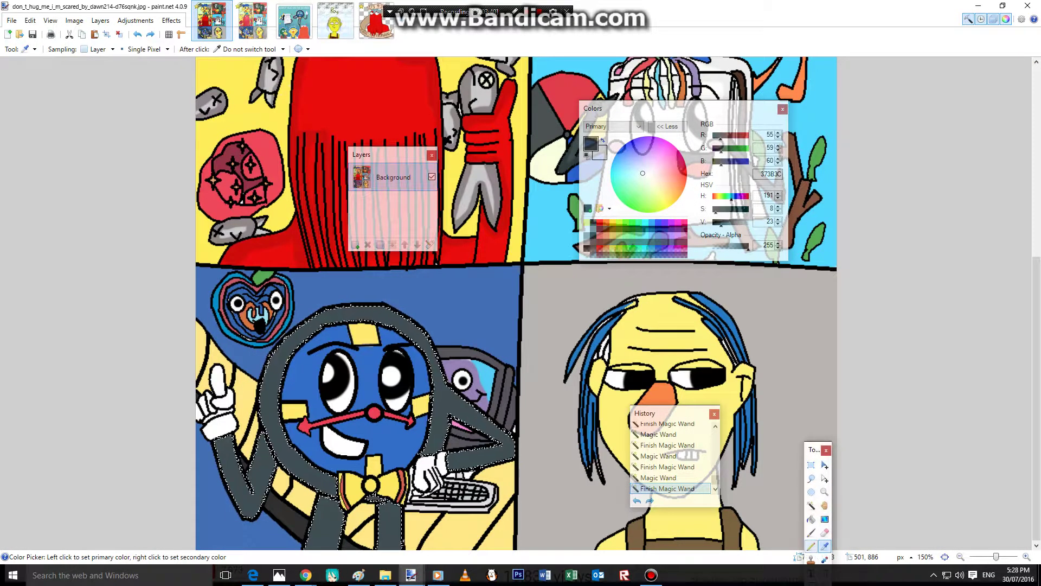
Brush 373B3C shading along the clock character's head rim, arms and legs, set the selection mode to Replace and deselect.
click(811, 532)
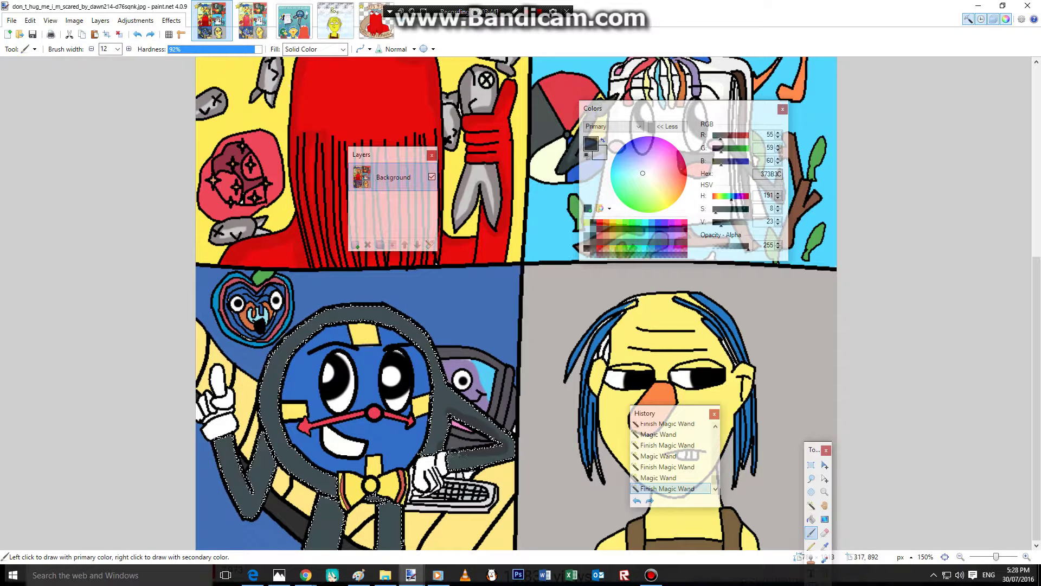
mouse_move(456, 468)
mouse_down()
mouse_move(397, 462)
mouse_move(432, 450)
mouse_up()
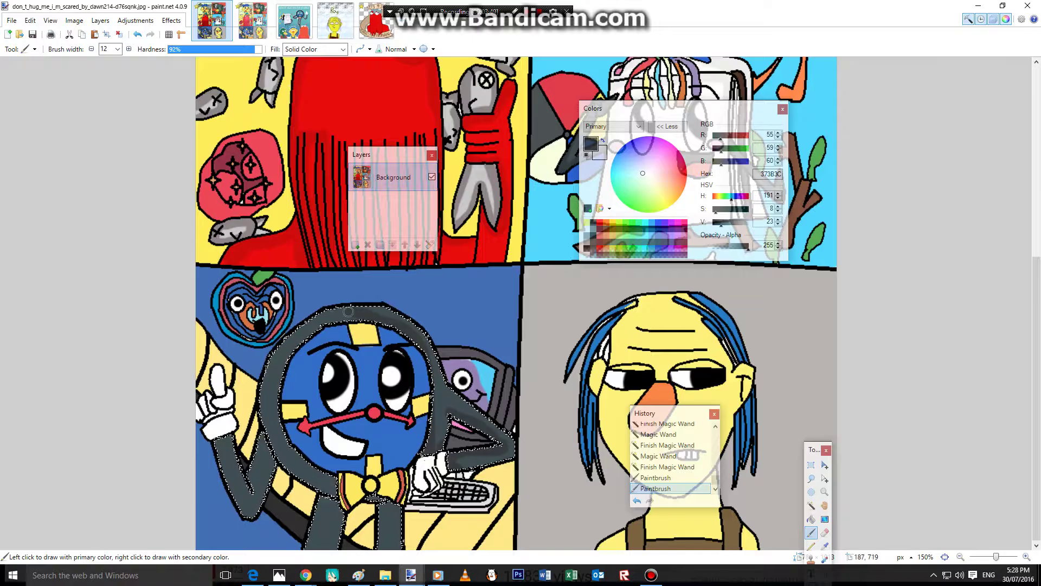
drag(351, 316, 337, 315)
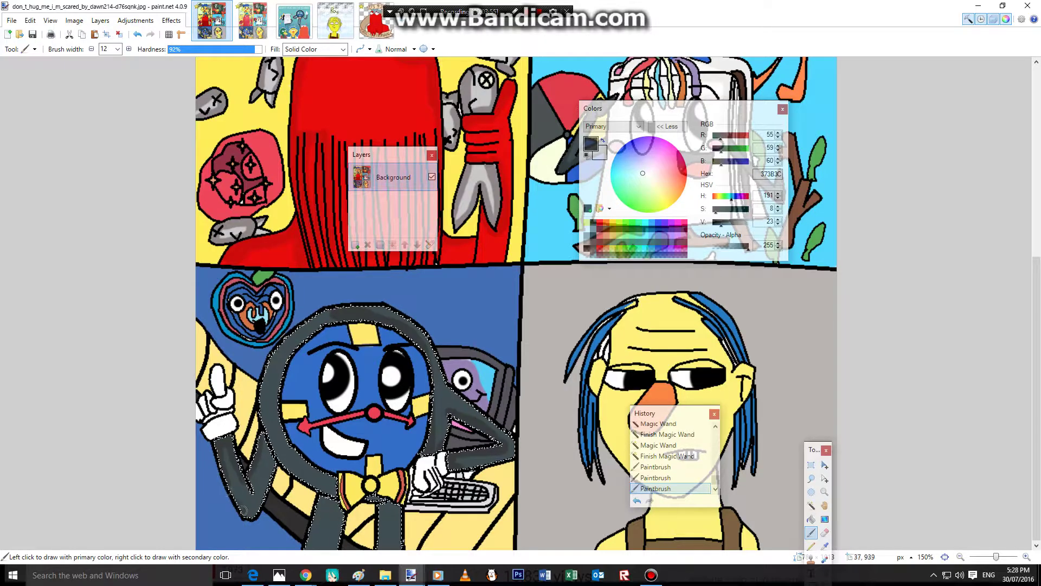
drag(266, 483, 267, 439)
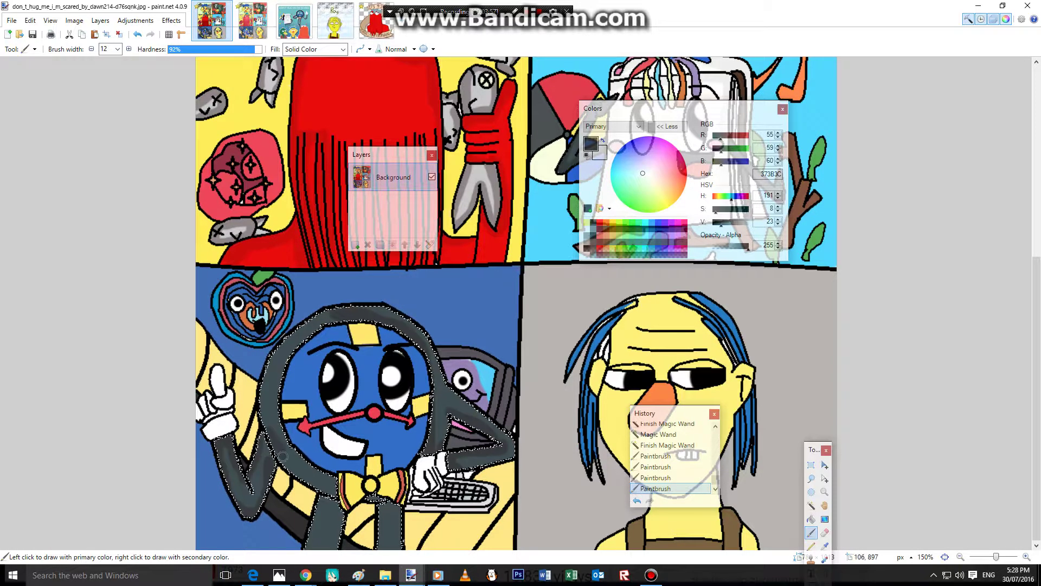
drag(272, 509, 270, 436)
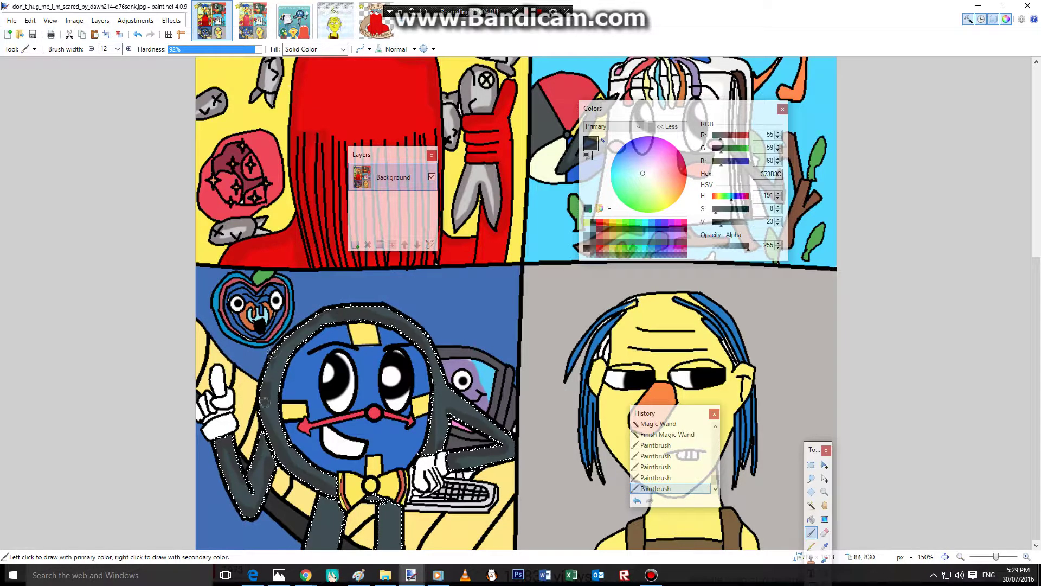
mouse_move(269, 437)
mouse_down()
mouse_move(324, 321)
mouse_move(468, 401)
mouse_up()
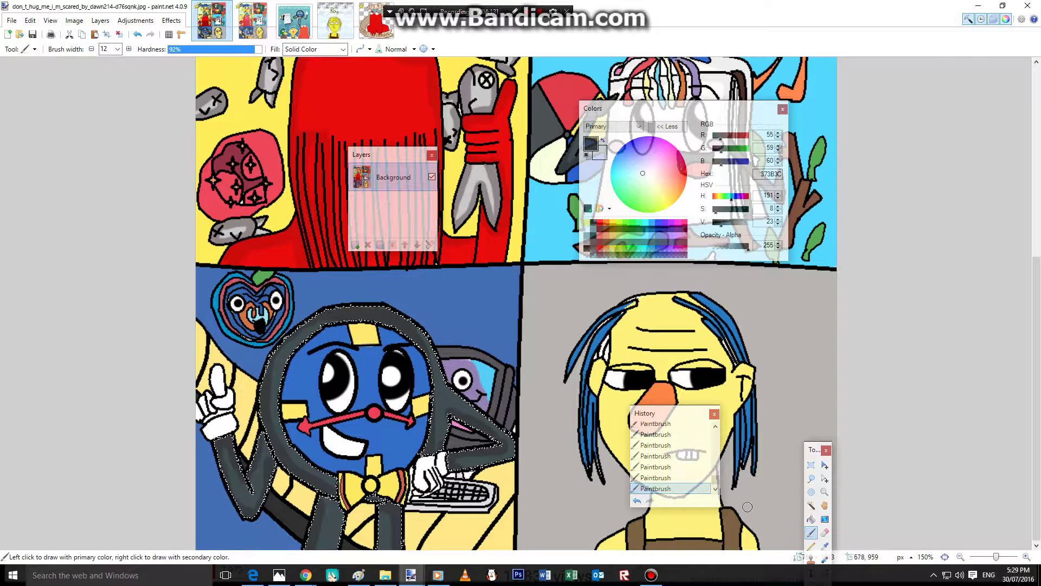
click(811, 478)
click(52, 49)
click(90, 91)
Select the striped yellow background areas around the clock character with the Magic Wand in Add (union) mode.
click(65, 49)
click(812, 505)
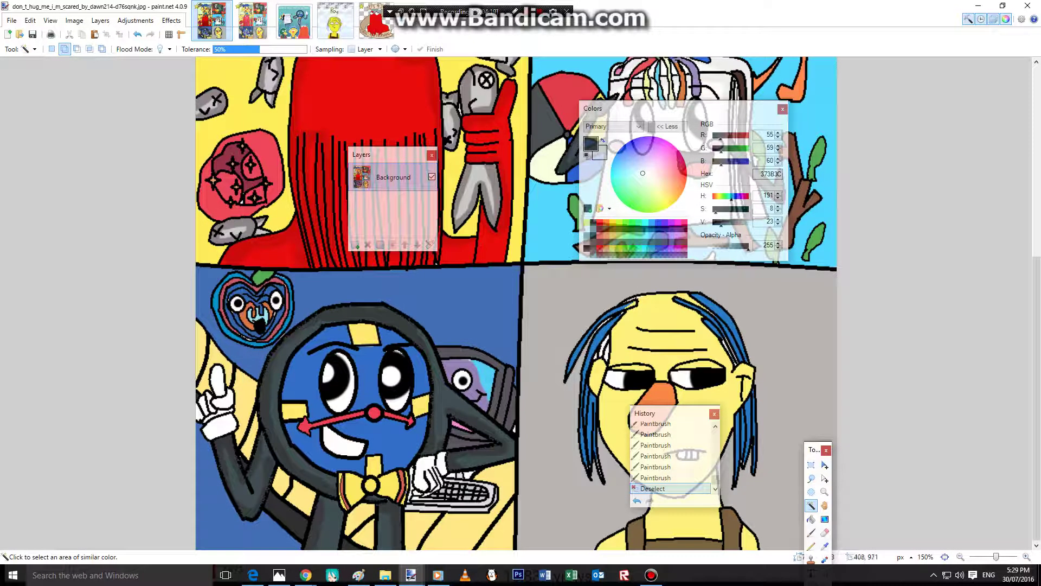
click(499, 475)
click(497, 531)
click(419, 518)
click(310, 505)
click(251, 395)
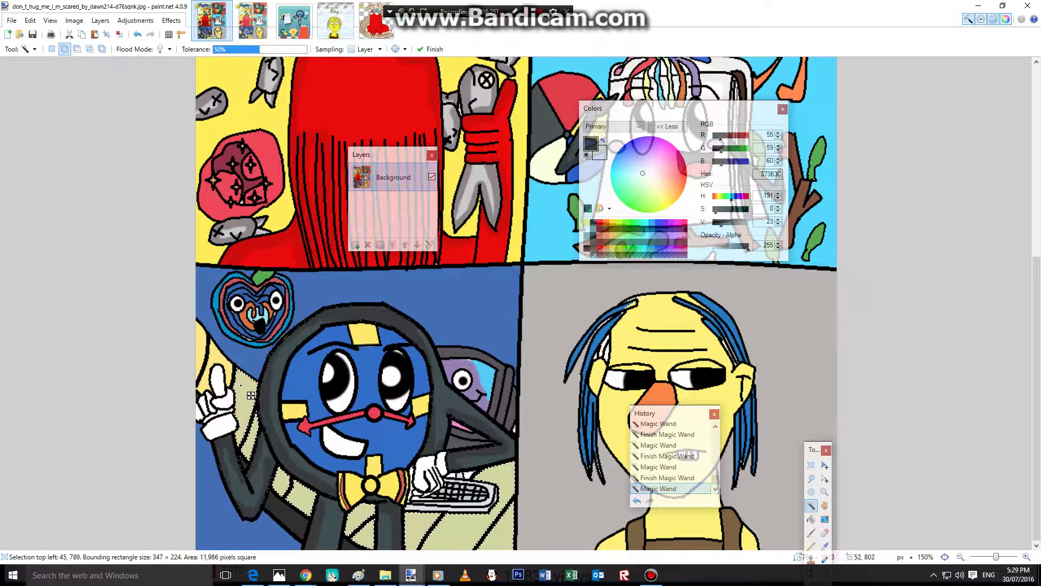
Sample orange F2A53D from the striped area below the keyboard in the reference drawing and return to the redraw.
click(252, 20)
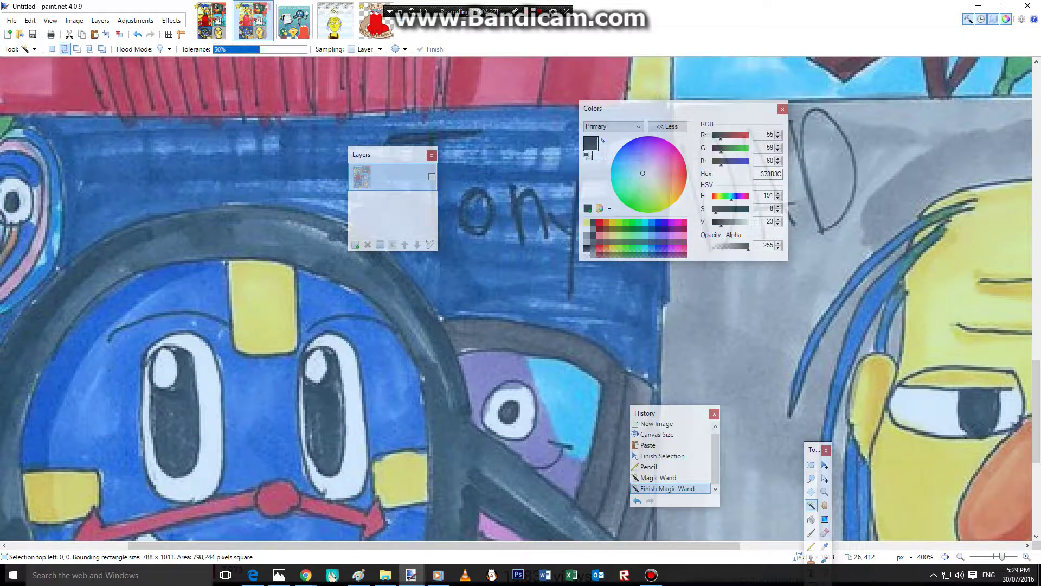
click(825, 545)
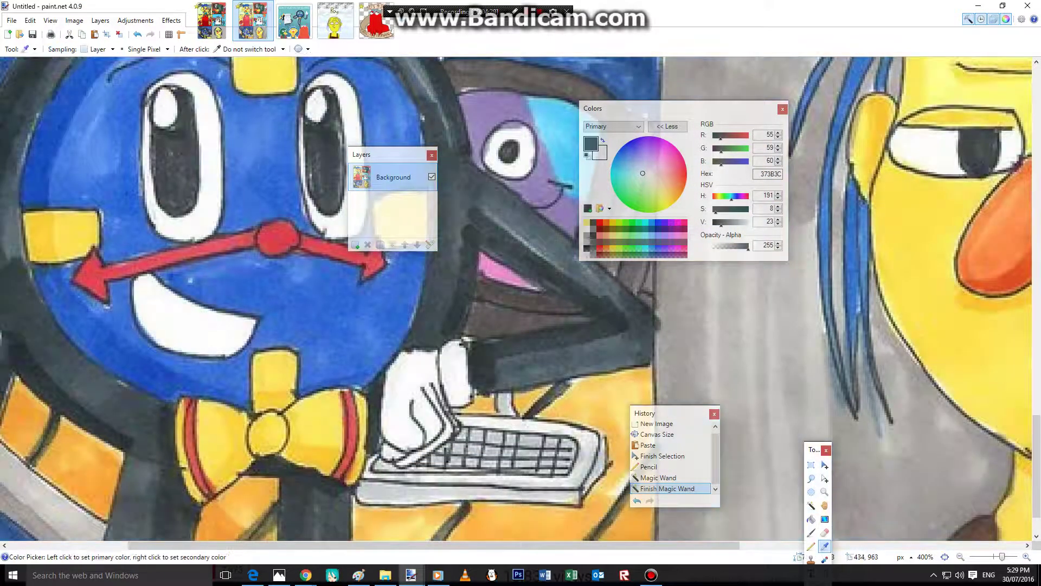
scroll(555, 461, down, 1)
click(422, 525)
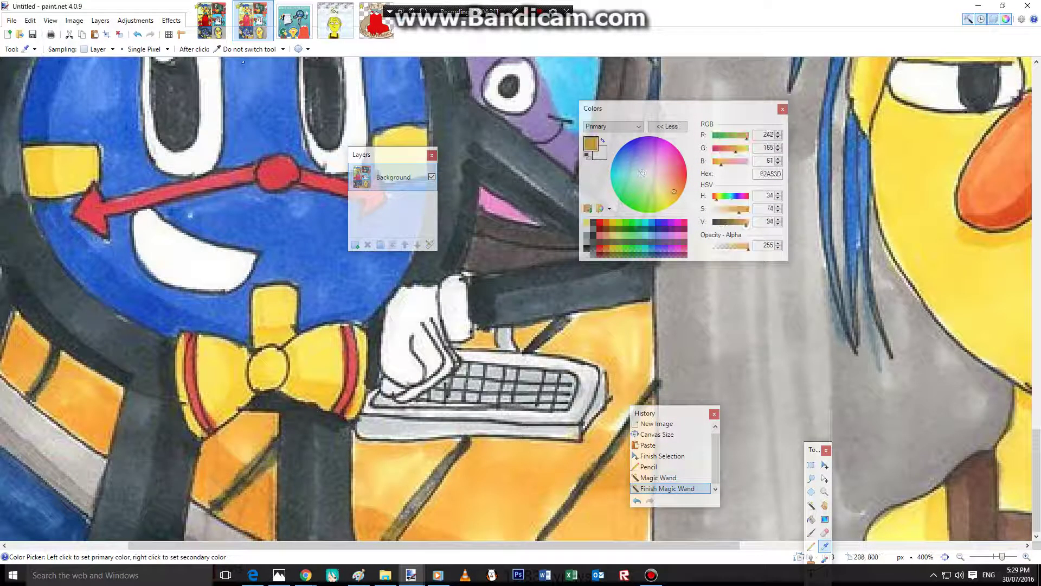
click(212, 20)
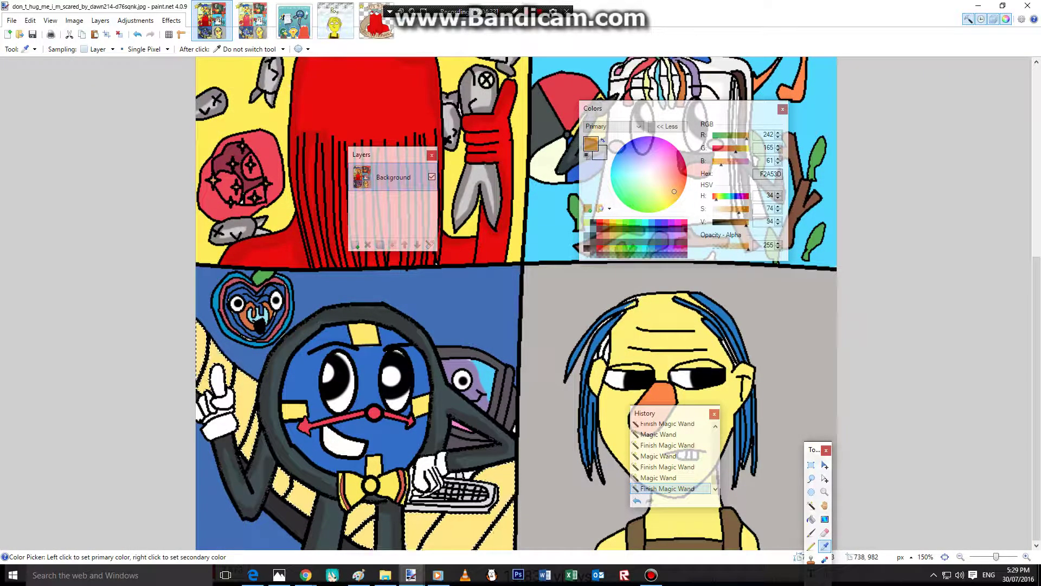
Brush F2A53D shading on the yellow area above the clock's raised hand and set the brush width to 25.
click(811, 532)
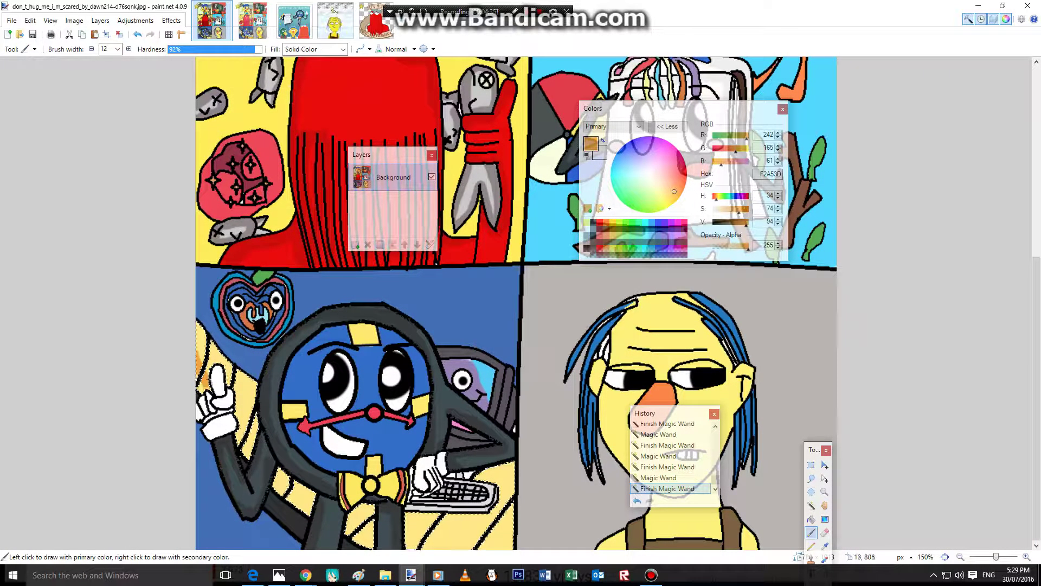
drag(192, 381, 200, 359)
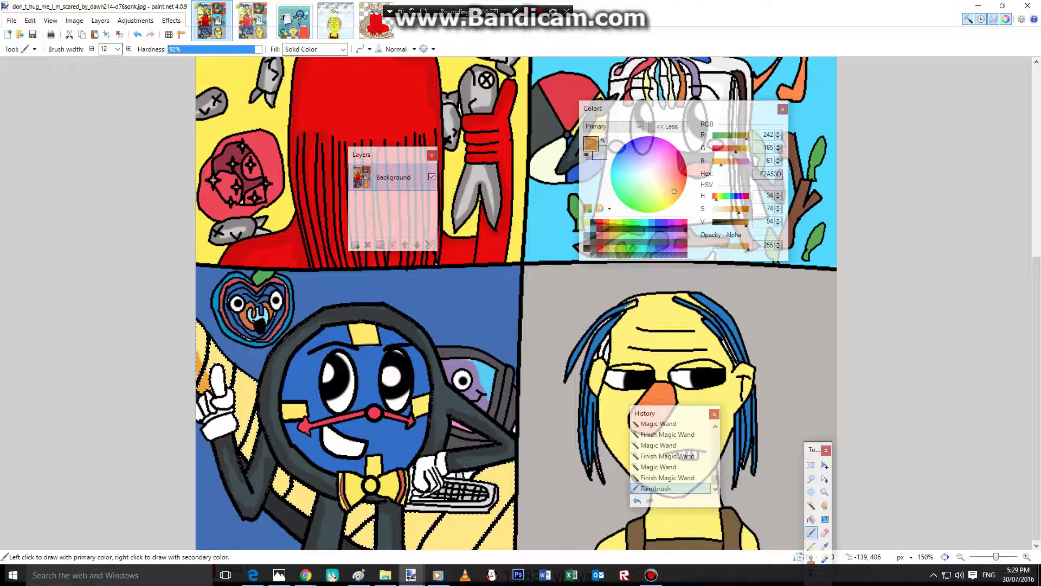
click(117, 48)
click(115, 158)
click(117, 49)
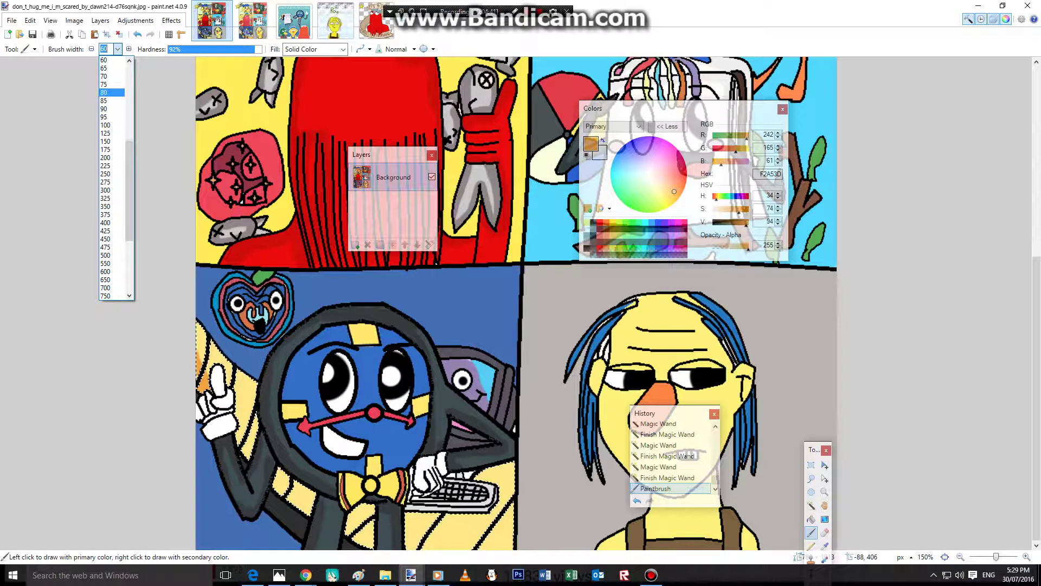
scroll(112, 163, up, 2)
click(111, 84)
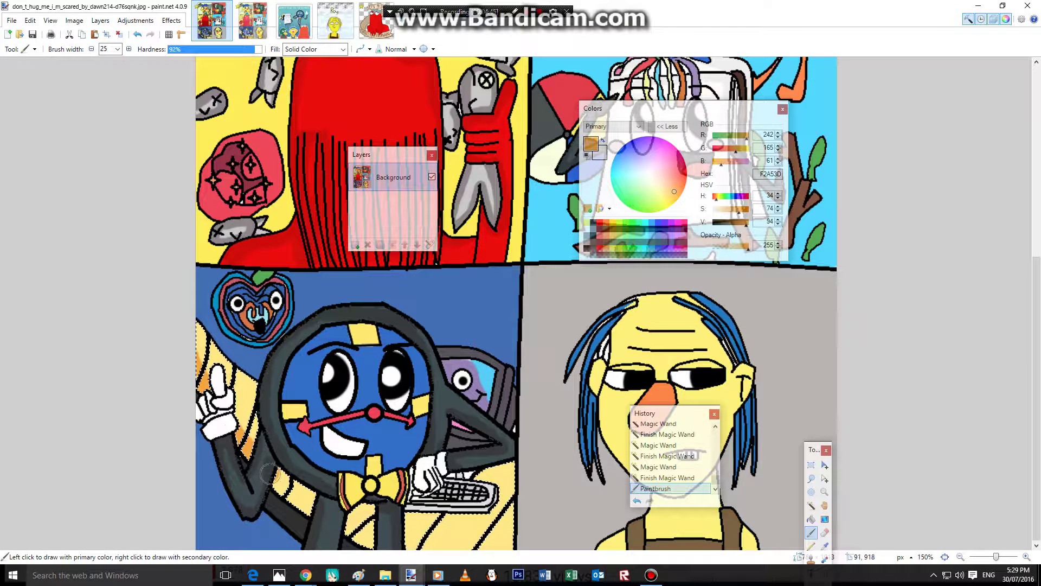
Brush F2A53D shading across the remaining yellow striped areas around the clock character and deselect.
drag(491, 547, 507, 533)
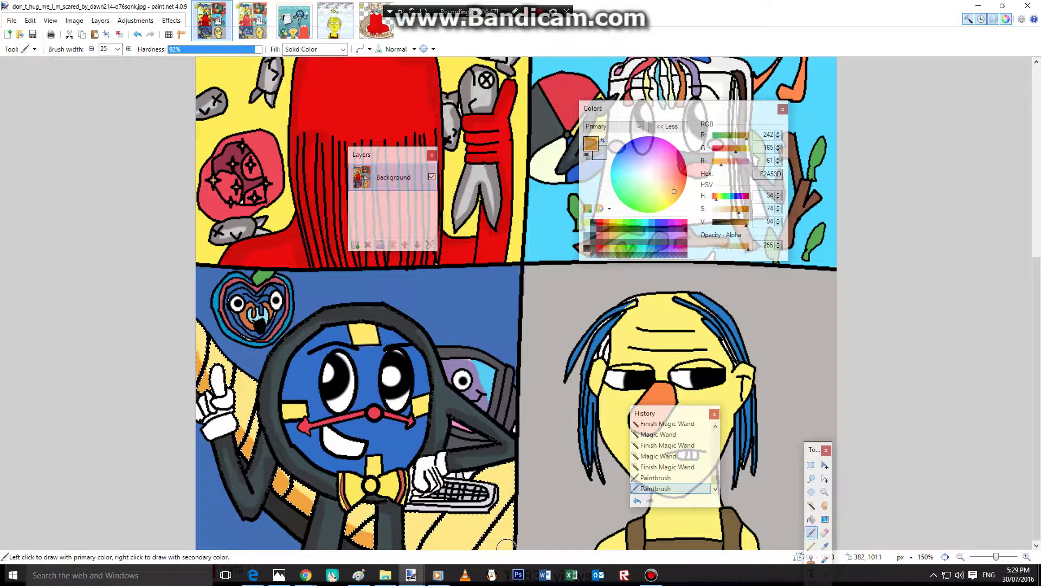
drag(497, 582, 493, 579)
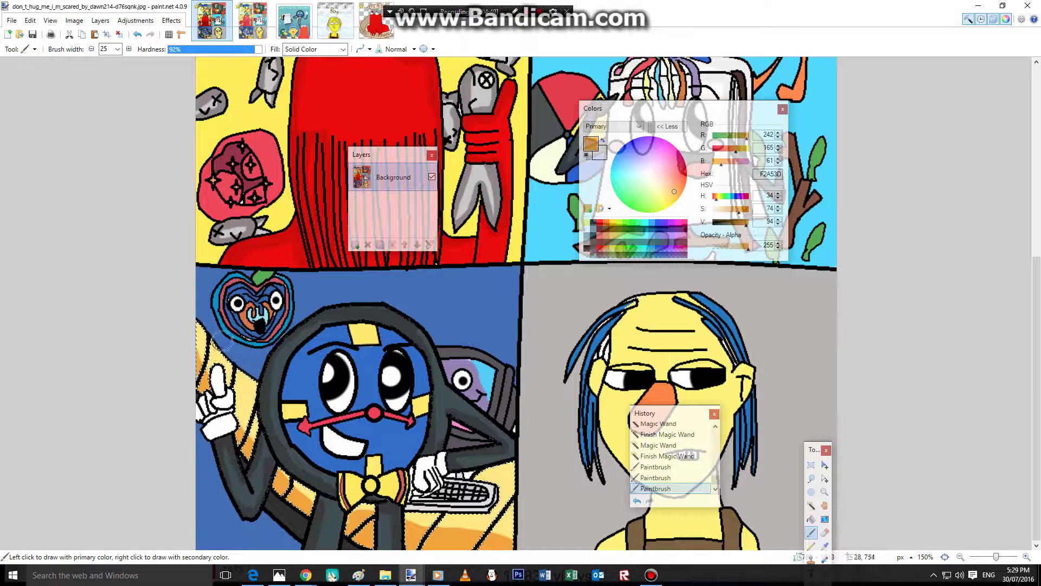
mouse_move(279, 391)
mouse_down()
mouse_move(466, 477)
mouse_move(479, 464)
mouse_move(513, 472)
mouse_up()
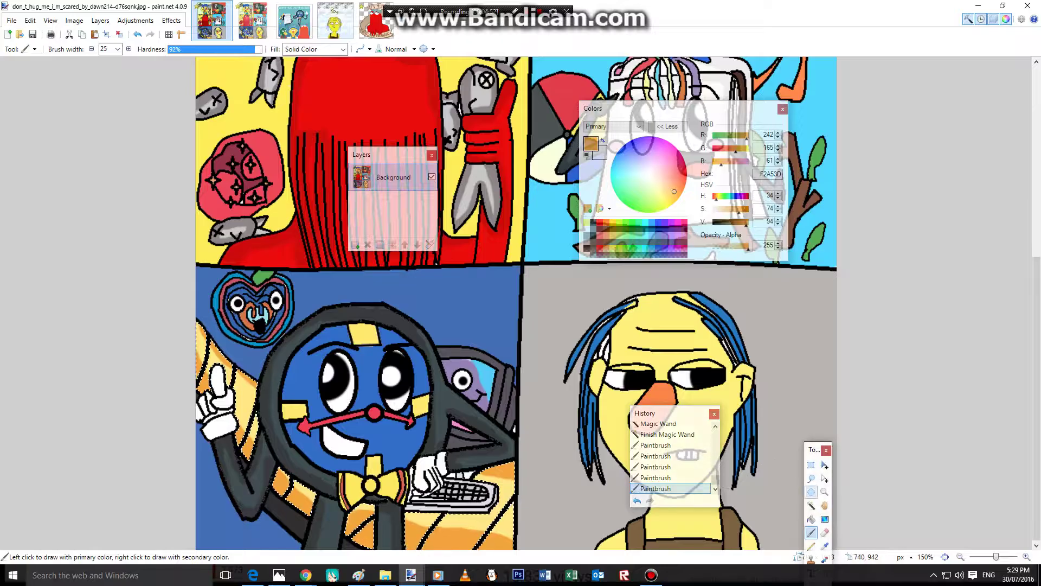
click(824, 492)
click(539, 350)
right_click(804, 479)
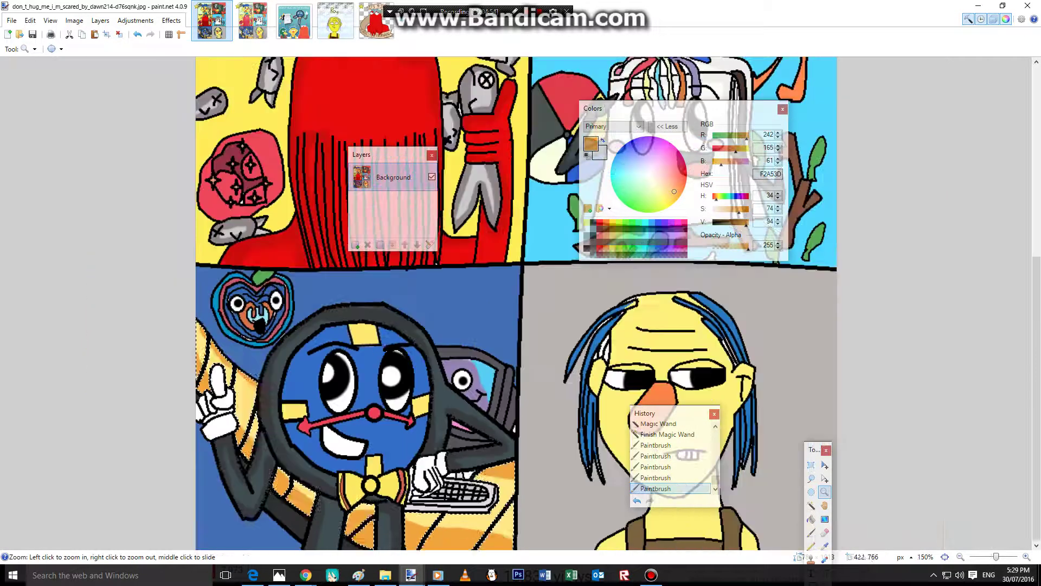
click(824, 546)
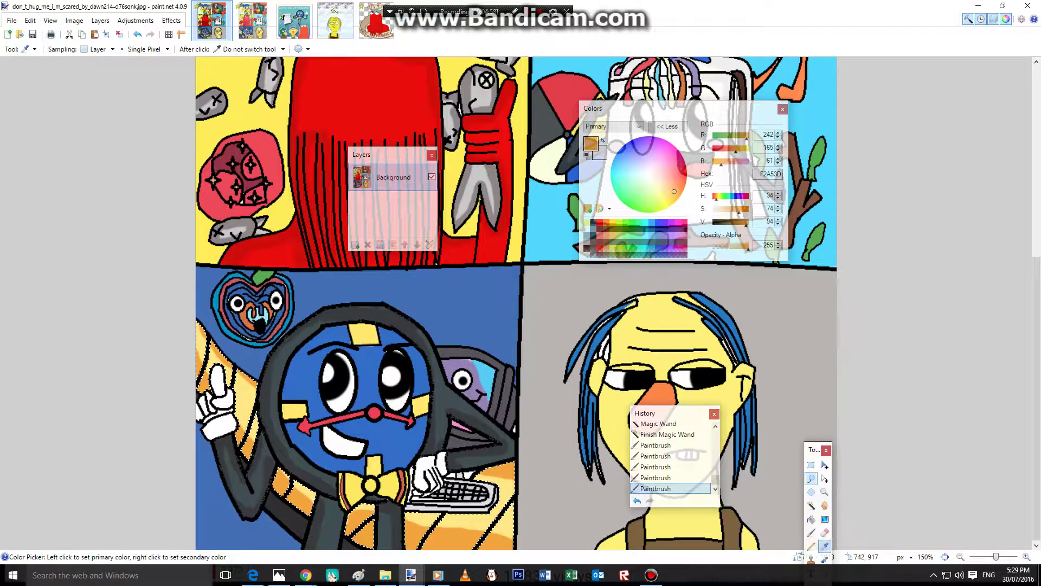
click(811, 478)
key(ctrl+d)
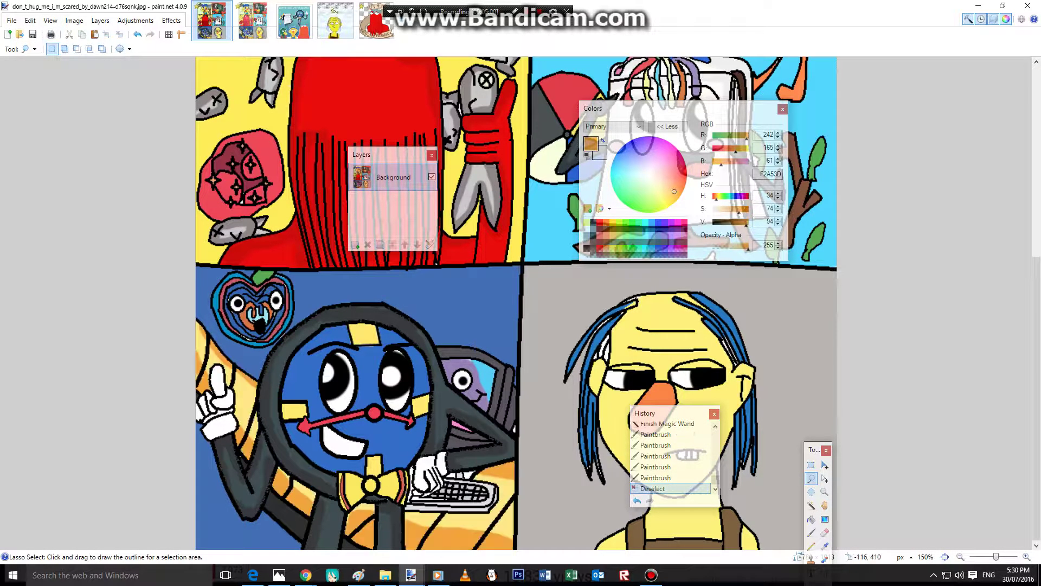
Select the blue background areas above and beside the clock character with the Magic Wand.
click(811, 505)
click(416, 297)
click(207, 282)
click(219, 518)
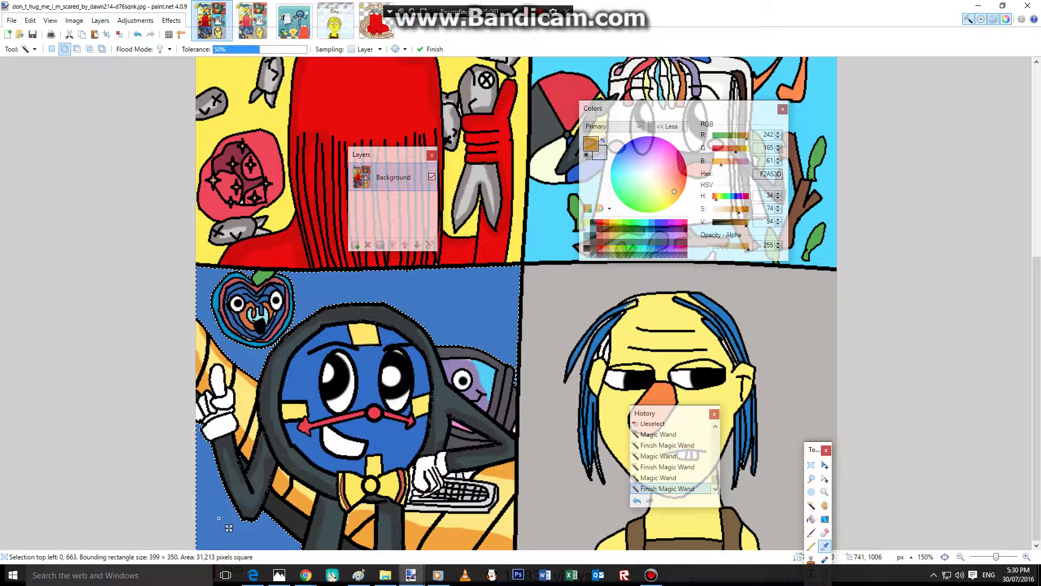
Sample the blue of the clock panel's background and darken it to 3C639E.
key(k)
click(219, 518)
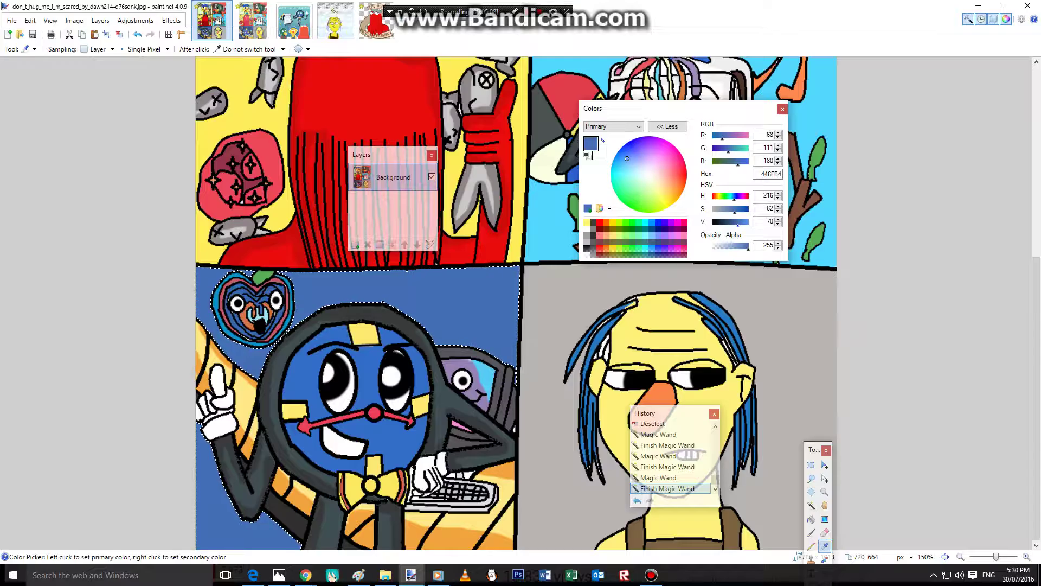
drag(738, 223, 735, 223)
Brush 3C639E shading along the edges of the blue background around the clock character and heart, and deselect.
click(811, 533)
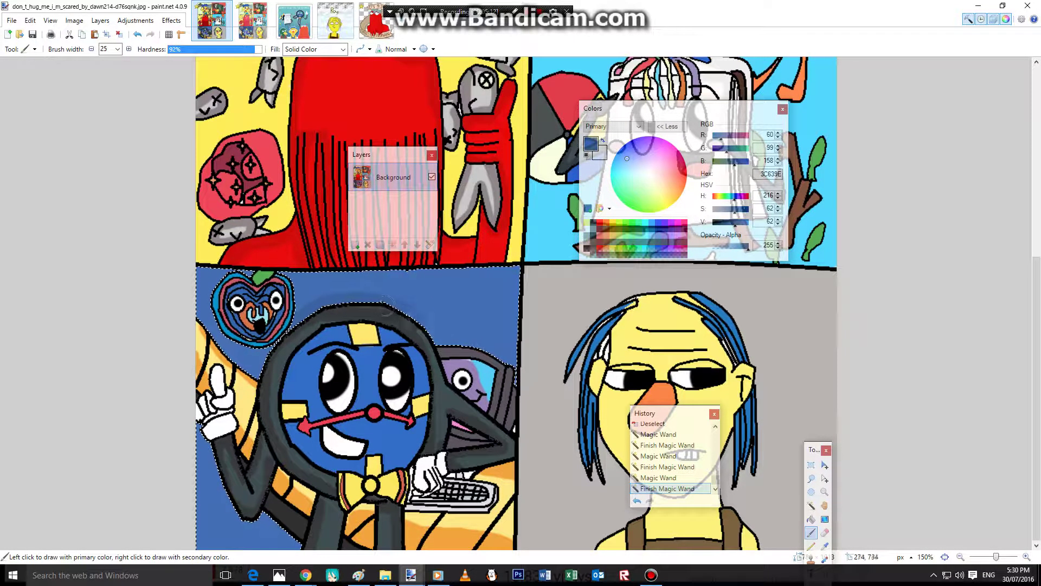
drag(375, 311, 293, 326)
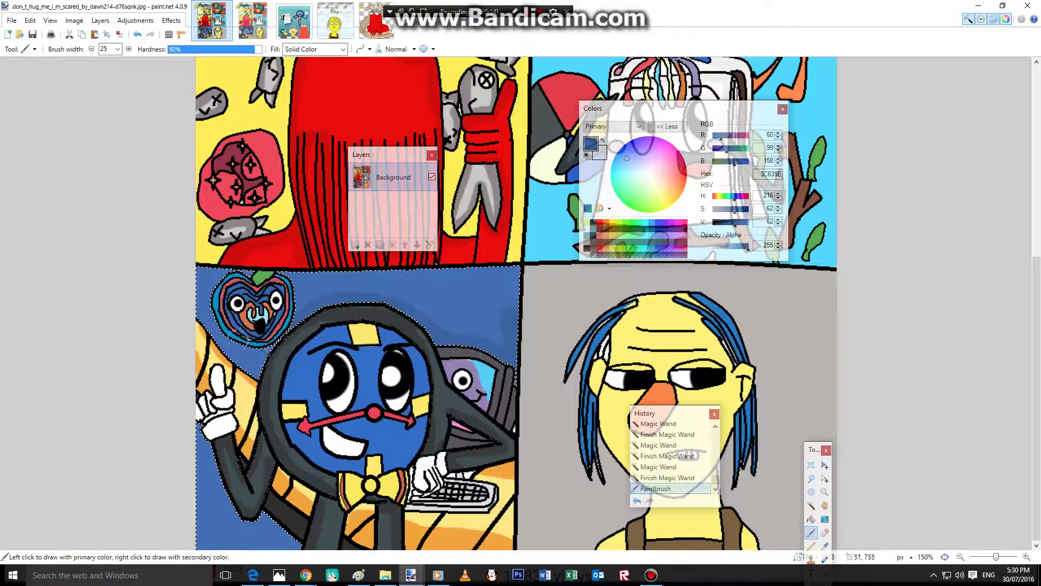
drag(182, 297, 186, 283)
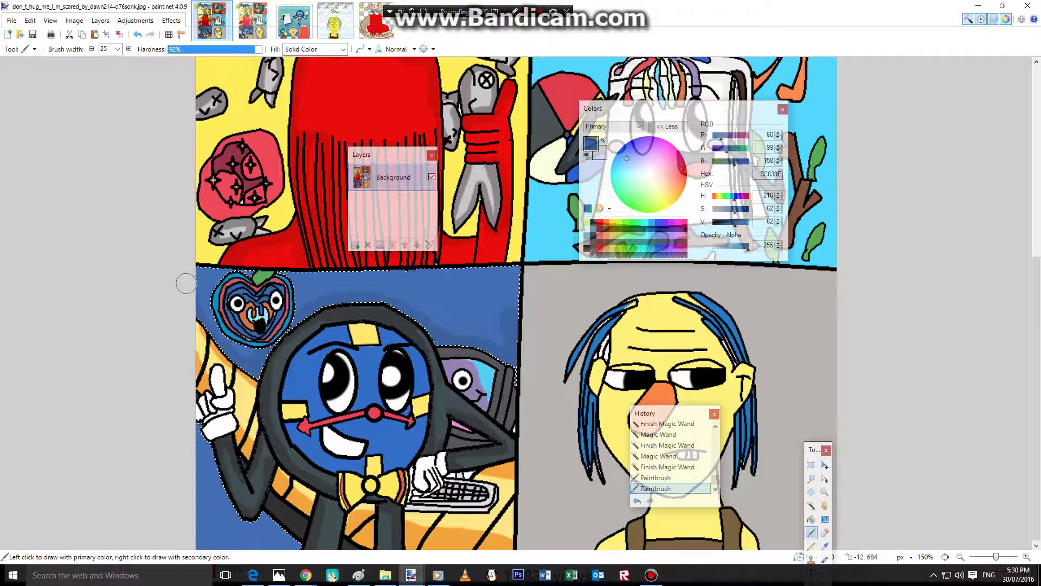
drag(299, 326, 261, 374)
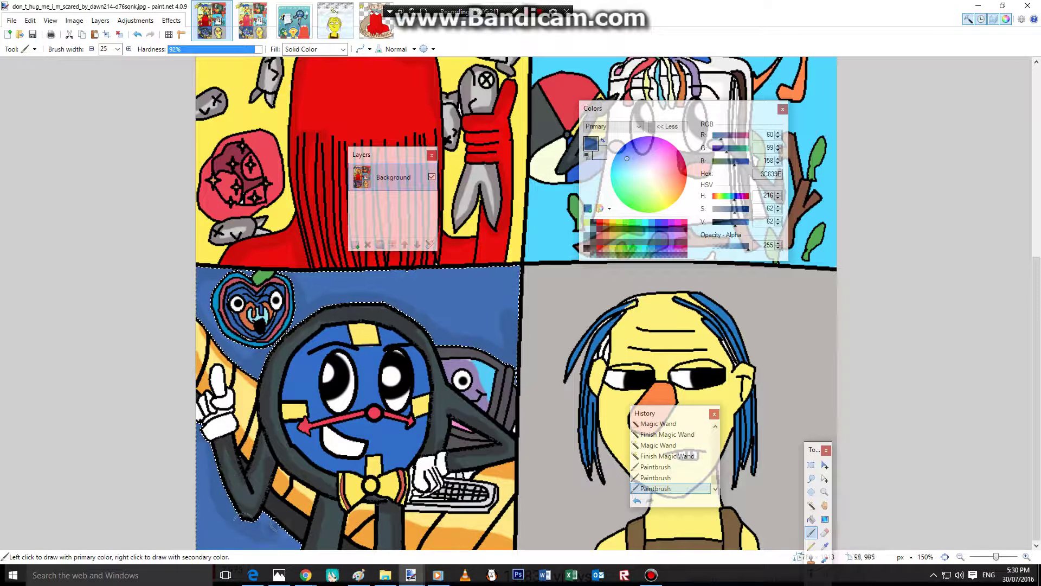
drag(305, 559, 307, 551)
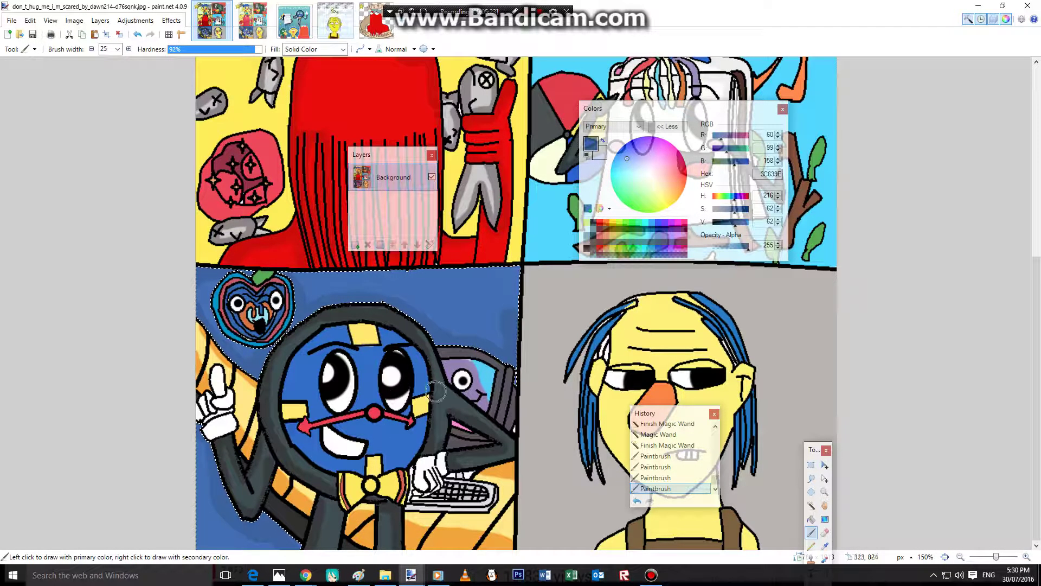
click(812, 478)
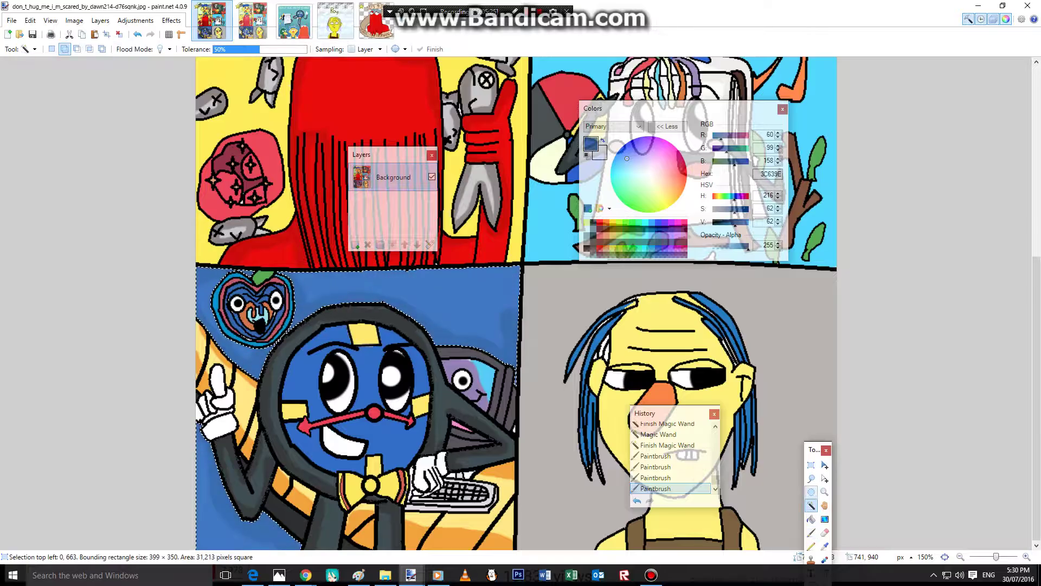
click(52, 49)
click(95, 67)
Select the grey background around the yellow character with the Magic Wand, then sample its grey and darken it to AFACAA.
click(811, 505)
click(774, 495)
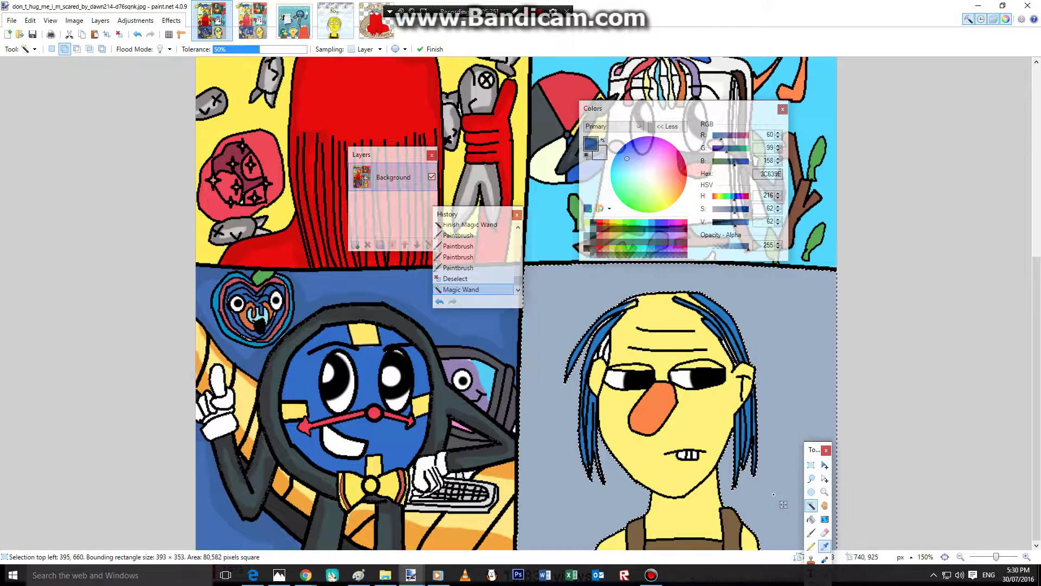
click(825, 546)
click(741, 278)
click(796, 508)
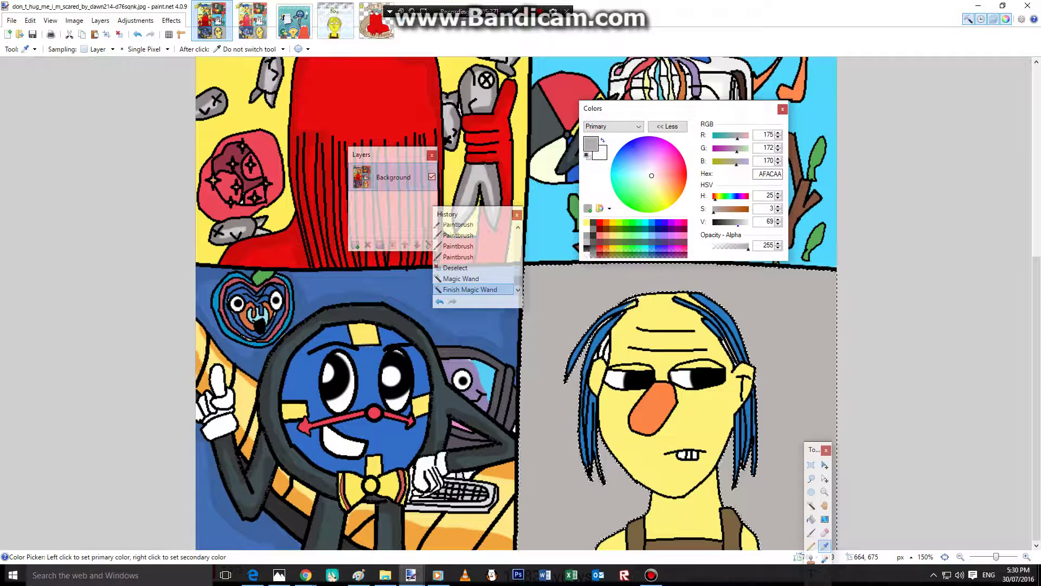
Brush AFACAA shading on the grey background around the yellow character's shoulders, hair and head.
key(b)
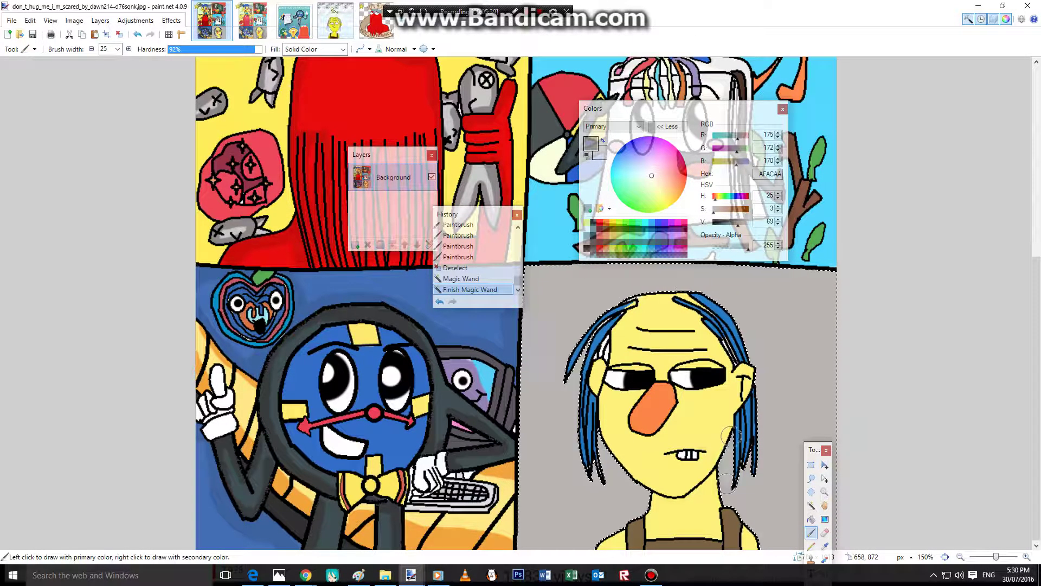
click(635, 507)
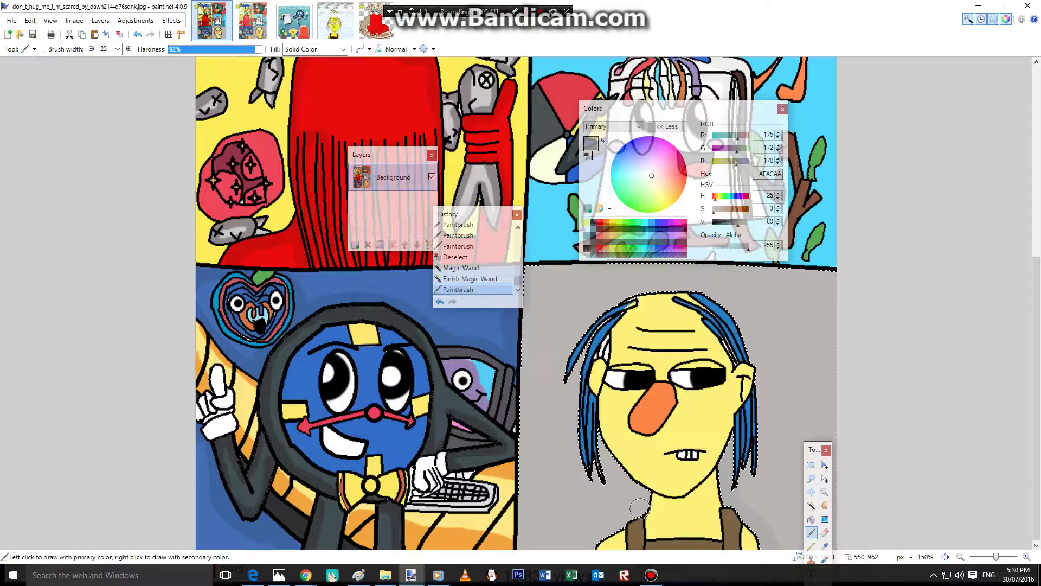
mouse_move(603, 539)
mouse_down()
mouse_move(647, 494)
mouse_move(593, 434)
mouse_move(606, 463)
mouse_move(584, 467)
mouse_move(591, 325)
mouse_move(573, 402)
mouse_move(560, 386)
mouse_move(575, 333)
mouse_move(607, 293)
mouse_move(597, 313)
mouse_move(680, 304)
mouse_move(649, 288)
mouse_move(771, 386)
mouse_up()
drag(761, 317, 752, 458)
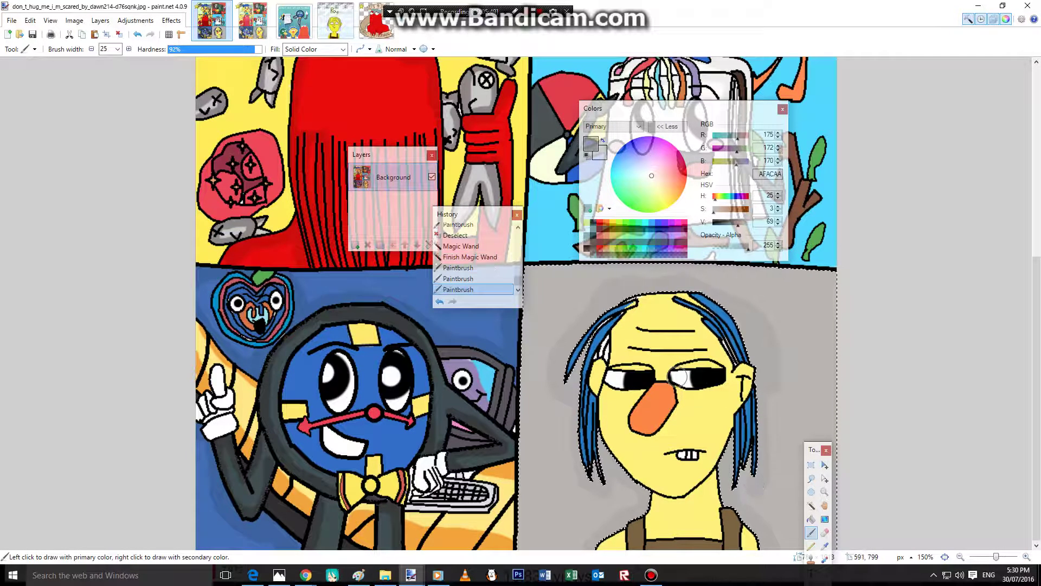
Deselect the grey background and select the light blue background around the notepad character with the Magic Wand.
click(811, 479)
click(52, 49)
click(210, 125)
click(64, 49)
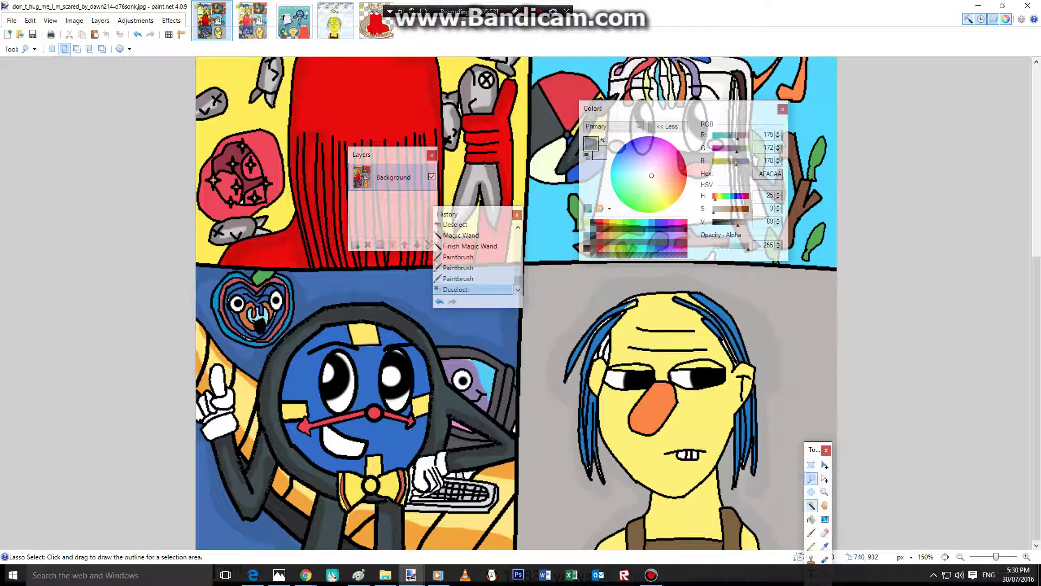
click(811, 506)
scroll(628, 305, up, 1)
scroll(628, 305, up, 2)
drag(629, 109, 851, 250)
click(727, 233)
click(825, 289)
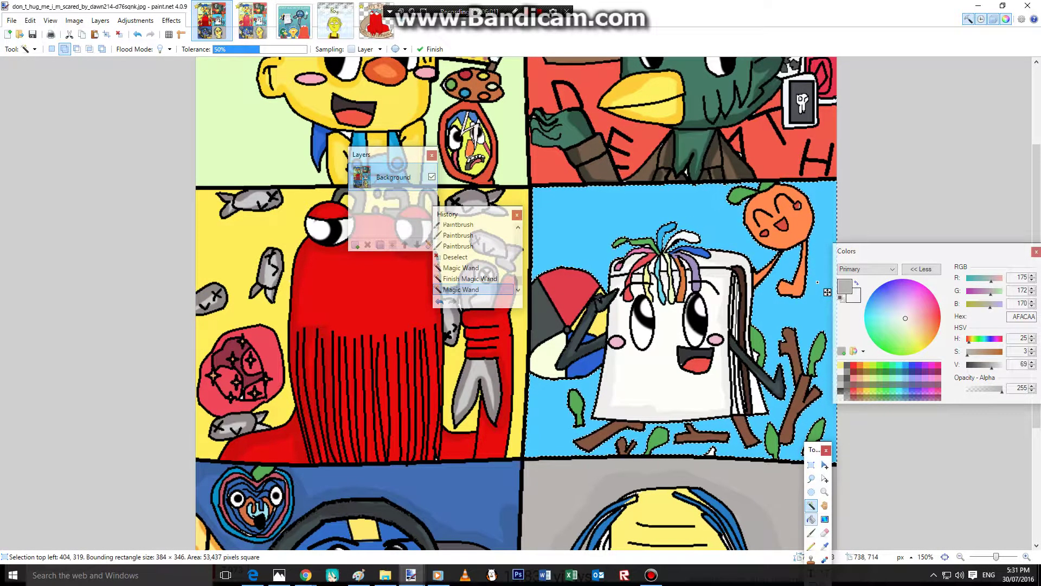
Sample the light blue of the notepad panel's background and darken it to 4DC2E2.
click(824, 546)
click(828, 322)
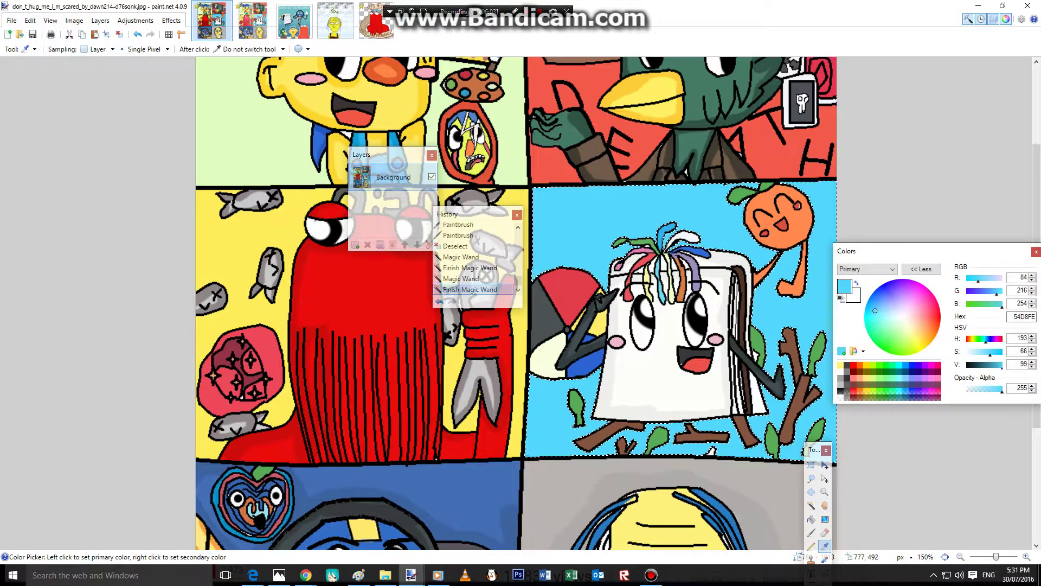
click(998, 365)
Brush 4DC2E2 shading on the light blue background around the notepad character, orange, ball, leaves and twigs.
click(811, 533)
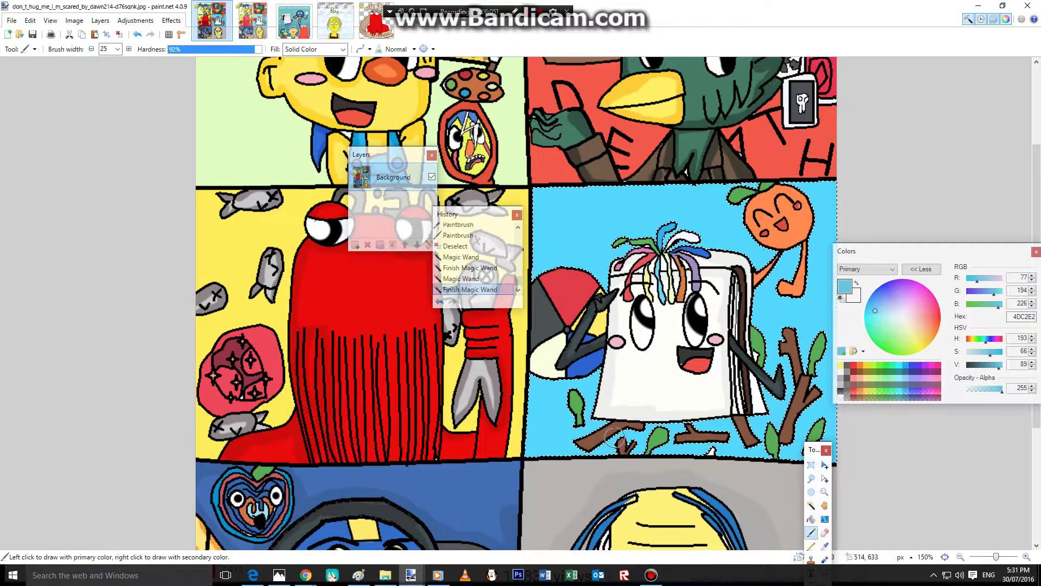
mouse_move(593, 377)
mouse_down()
mouse_move(588, 413)
mouse_move(602, 413)
mouse_move(572, 440)
mouse_move(593, 455)
mouse_move(574, 380)
mouse_up()
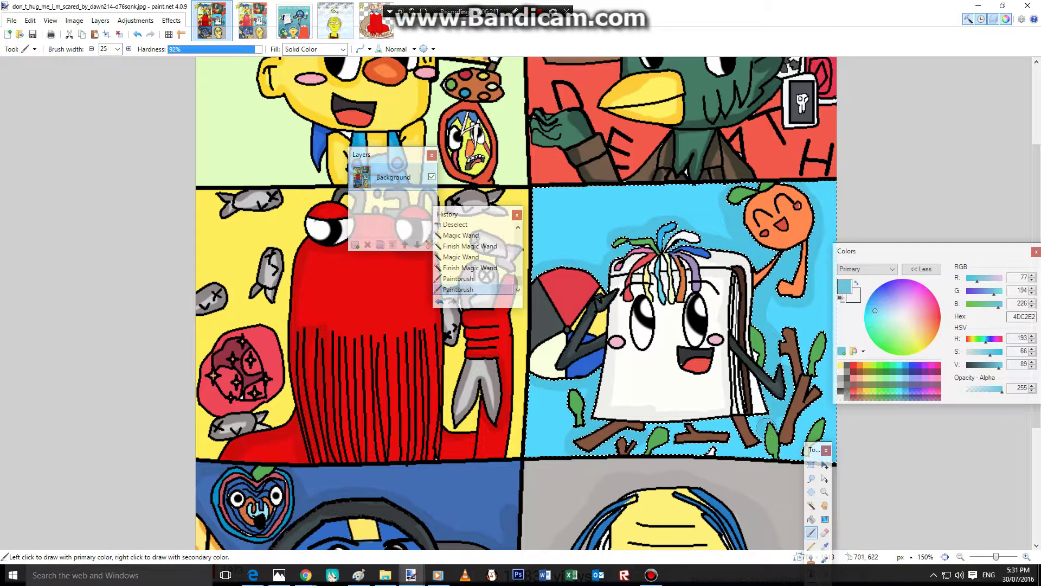
drag(680, 432, 646, 432)
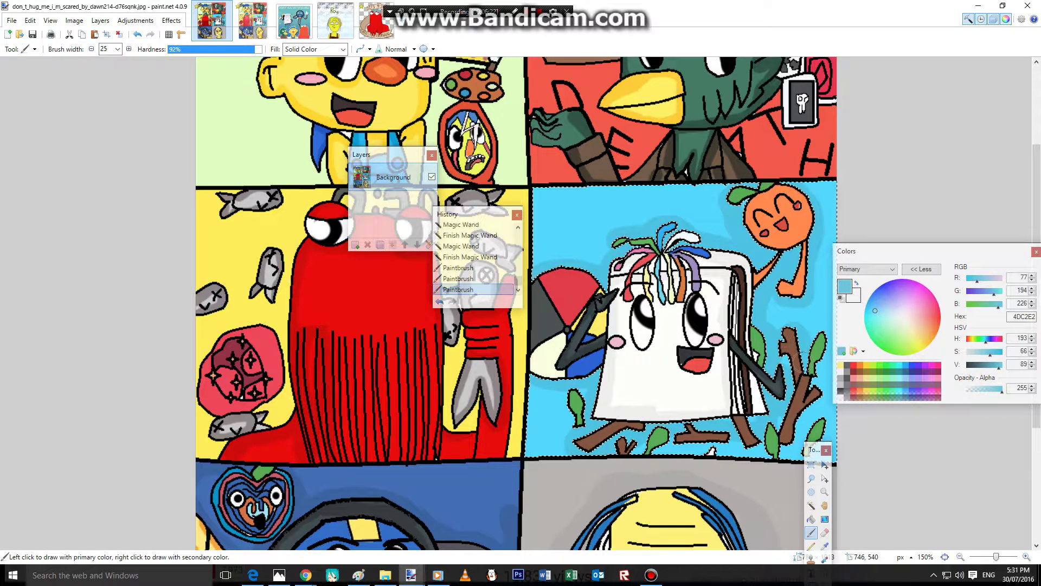
drag(789, 420, 770, 404)
click(812, 505)
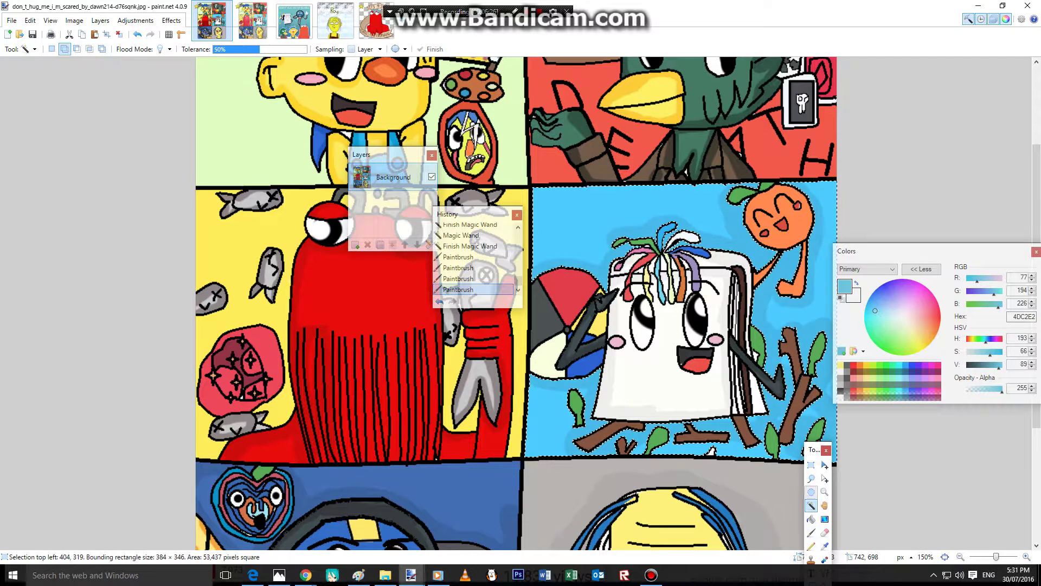
click(238, 255)
mouse_move(360, 158)
mouse_down()
mouse_move(470, 181)
mouse_move(503, 159)
mouse_up()
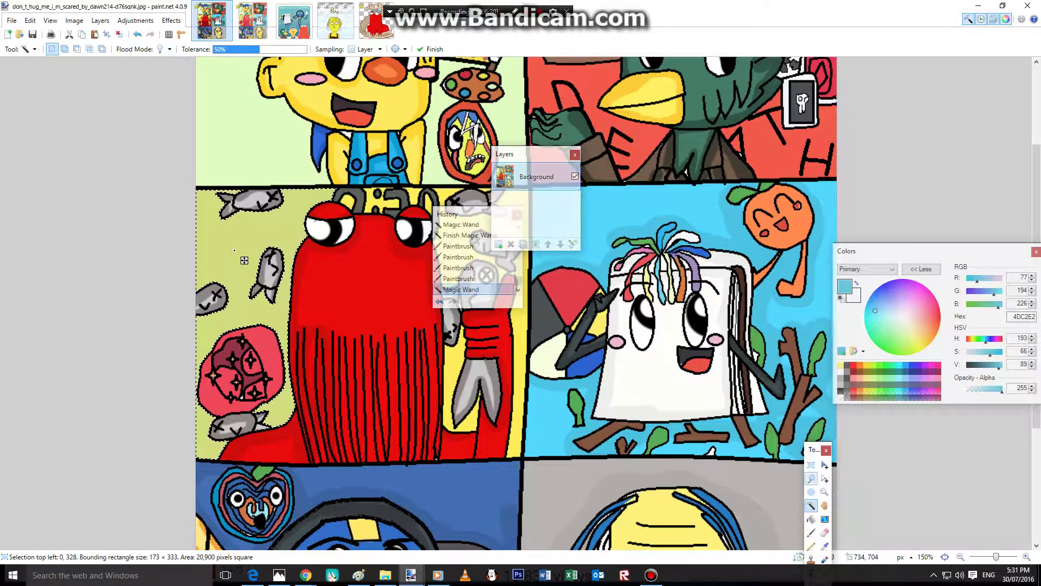
click(811, 478)
key(ctrl+d)
Select all yellow background areas around the red character with the Magic Wand, including the gaps beside the arm and around the clock digits.
click(812, 505)
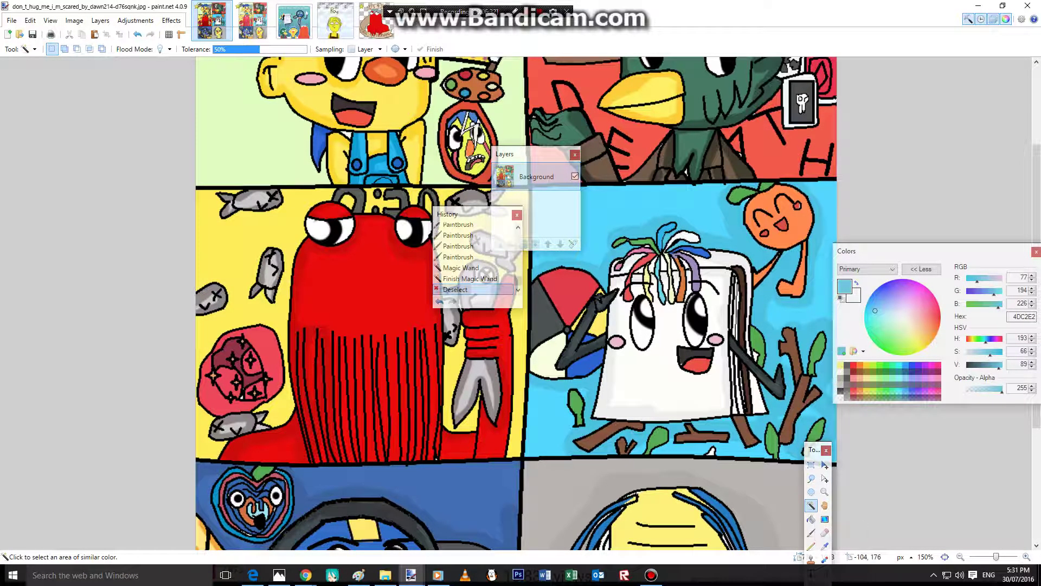
click(261, 241)
drag(448, 215, 574, 286)
drag(503, 157, 594, 245)
click(514, 227)
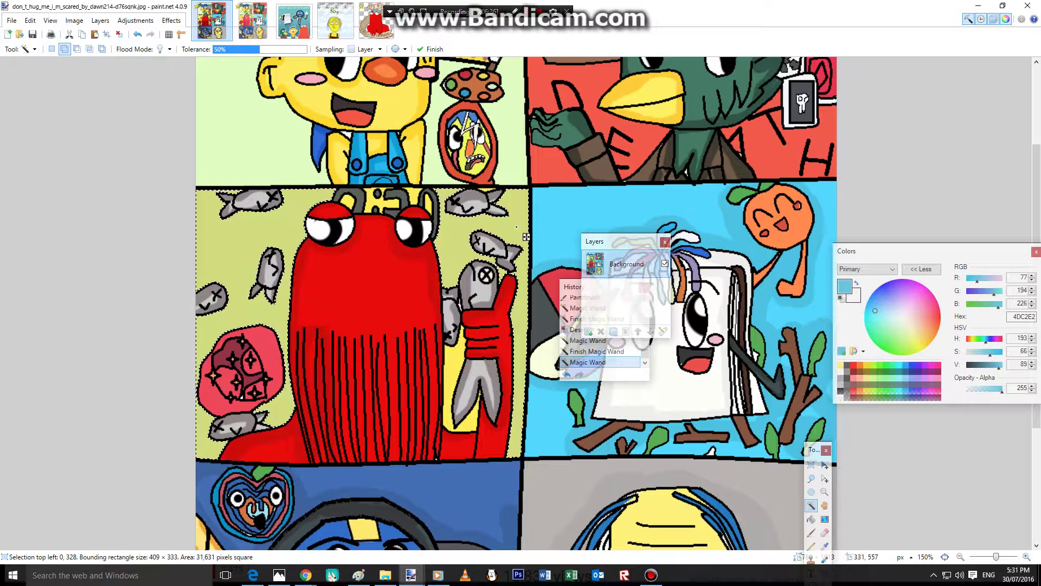
click(457, 372)
click(373, 200)
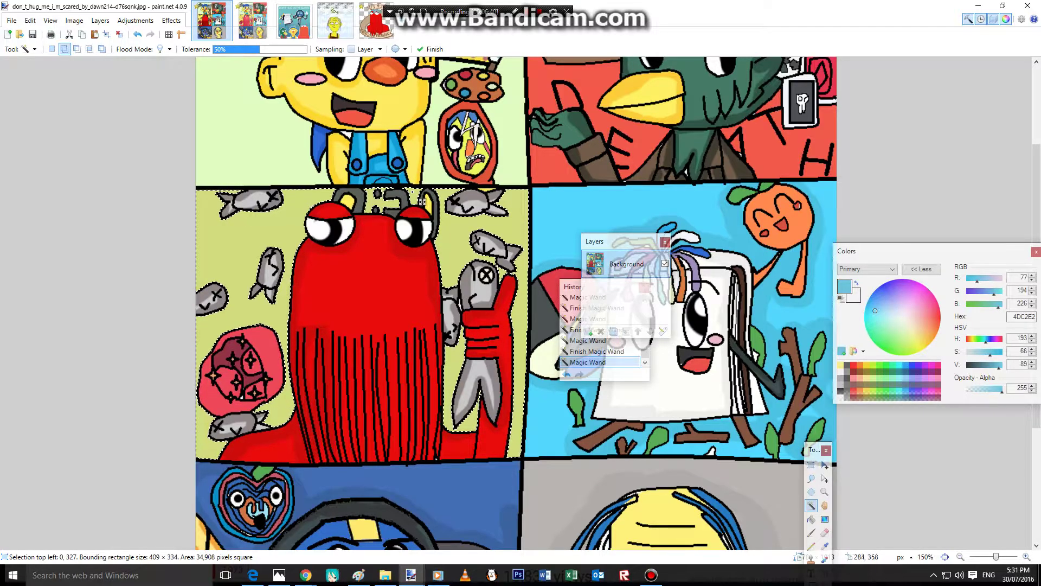
click(359, 211)
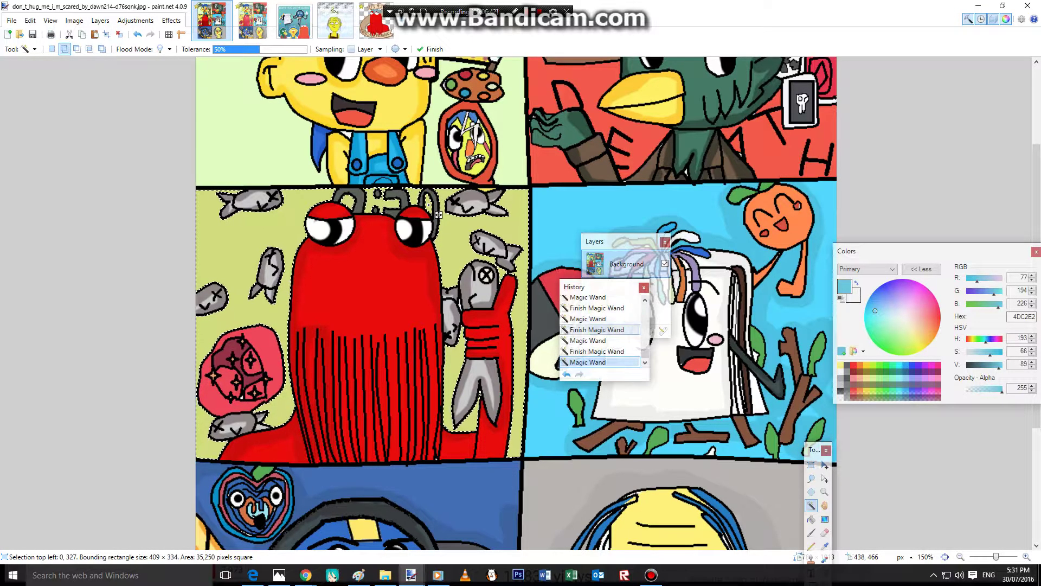
Sample the yellow of the red character's background and darken it to E5D652.
click(824, 532)
click(824, 546)
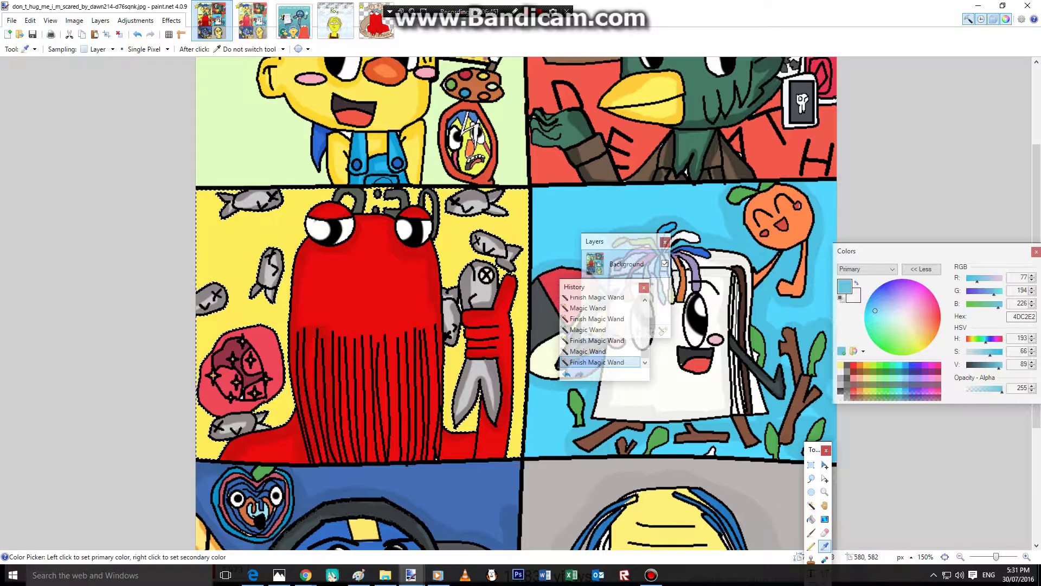
click(514, 232)
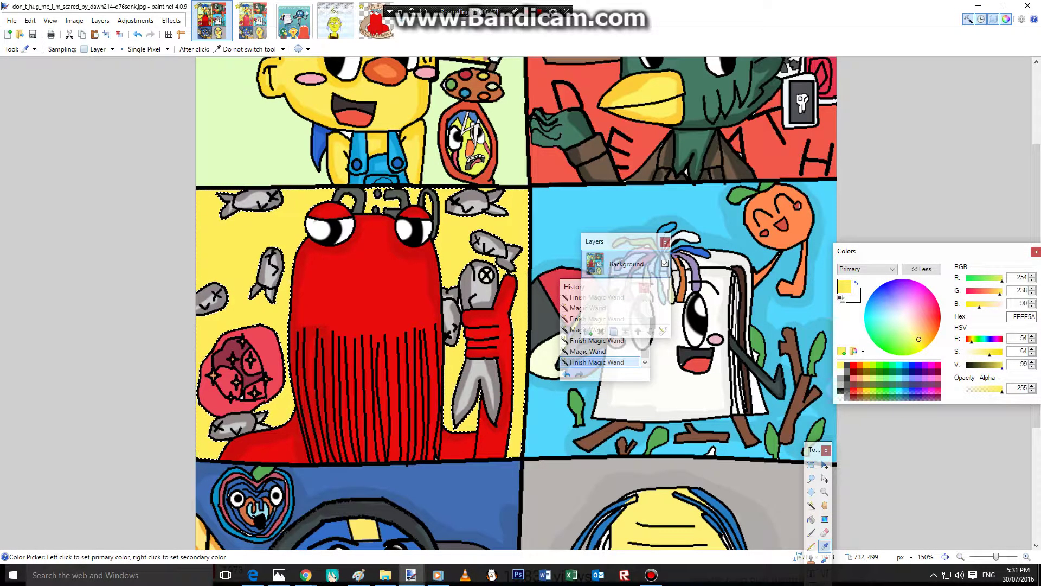
click(998, 365)
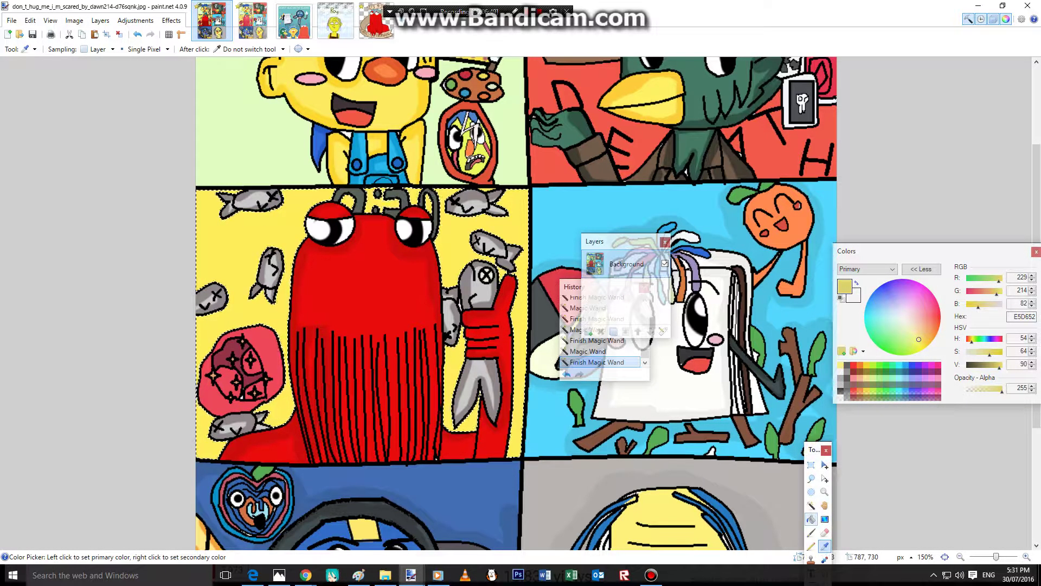
Brush E5D652 shading on the yellow background around the fish, the red round object and the red character's arm, and deselect.
click(811, 532)
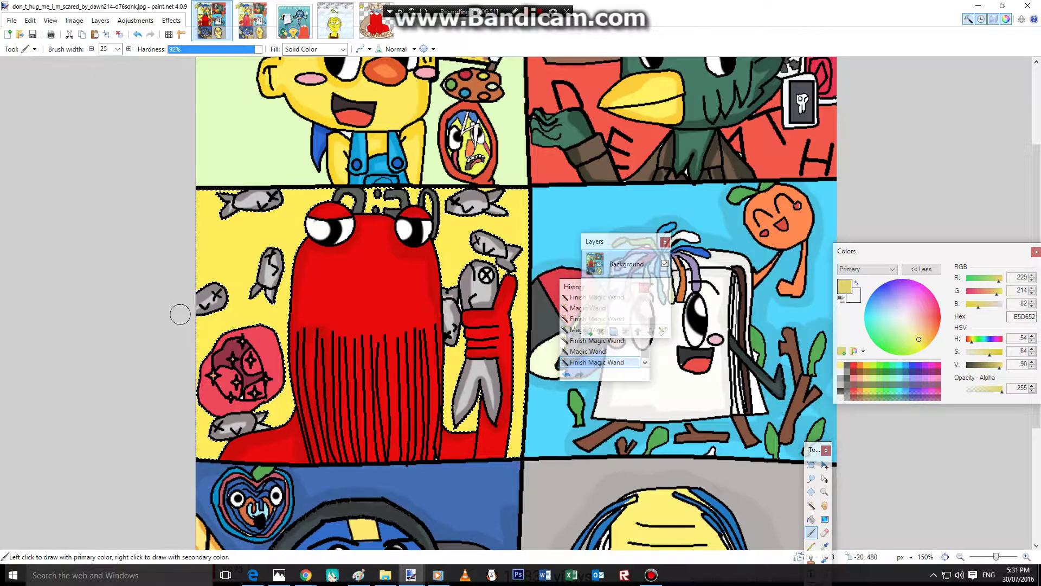
mouse_move(222, 294)
mouse_down()
mouse_move(200, 306)
mouse_move(197, 296)
mouse_up()
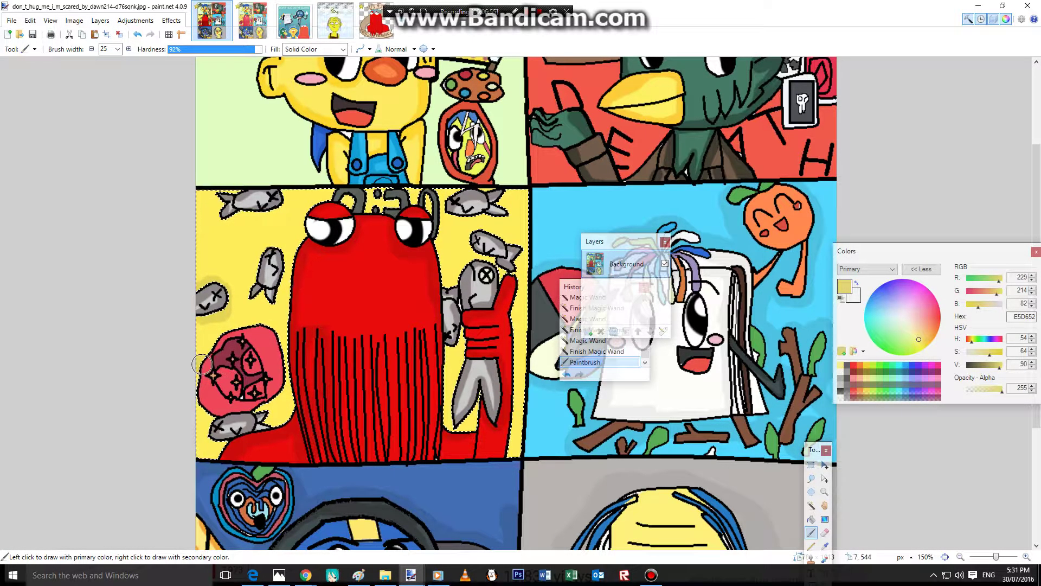
mouse_move(230, 335)
mouse_down()
mouse_move(273, 328)
mouse_move(294, 378)
mouse_move(281, 398)
mouse_move(241, 413)
mouse_move(196, 403)
mouse_move(210, 444)
mouse_up()
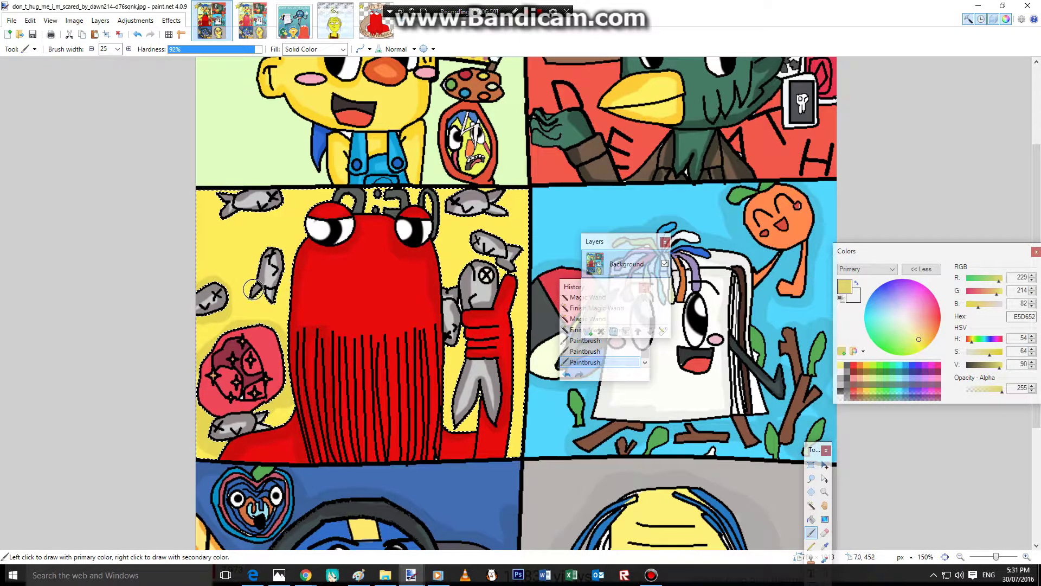
drag(266, 306, 258, 303)
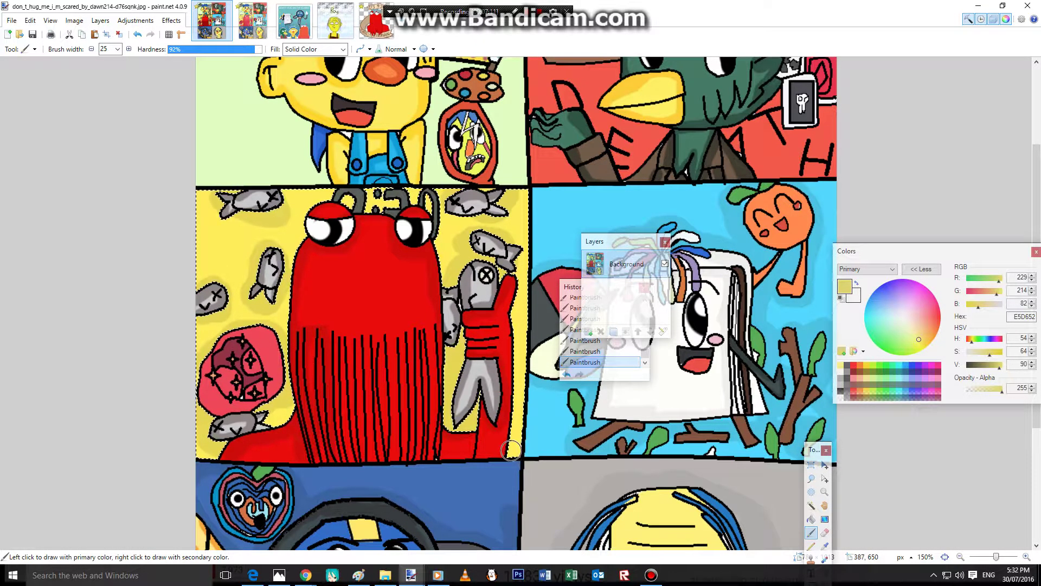
drag(499, 333, 510, 379)
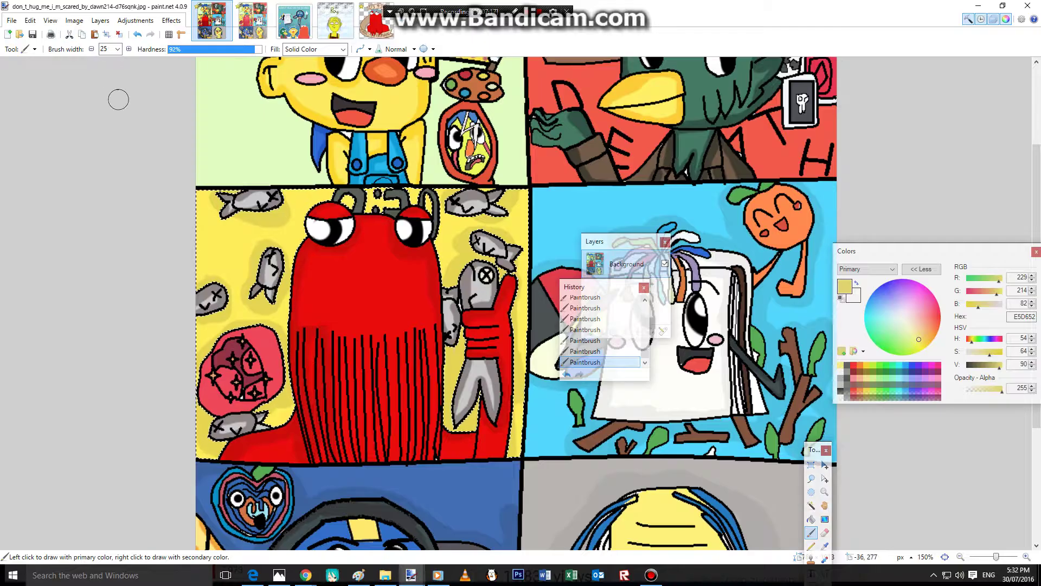
click(811, 479)
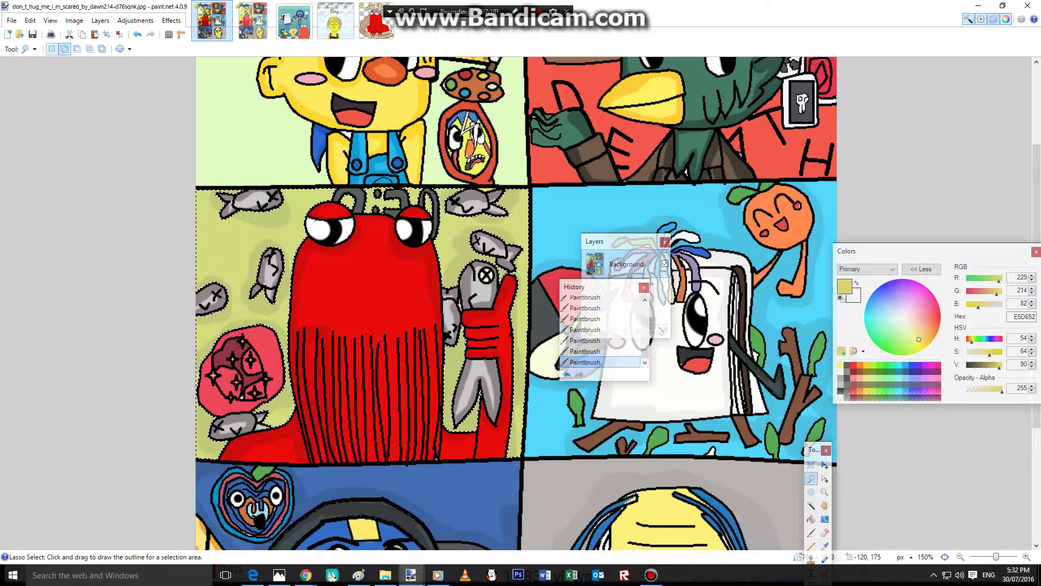
key(ctrl+d)
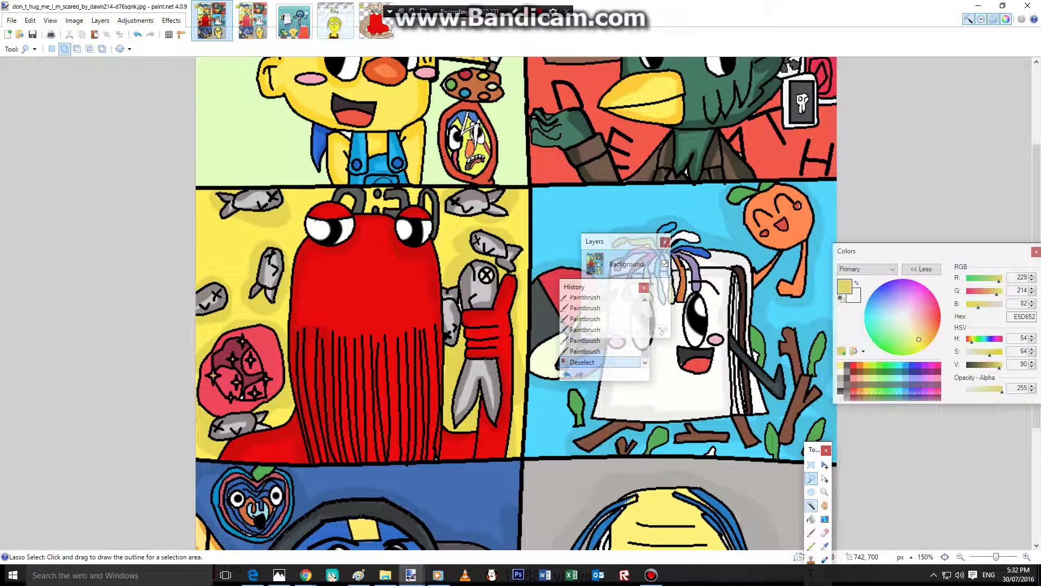
Select all pale green background areas around the blue-haired character, painting and palette with the Magic Wand.
click(811, 505)
click(246, 148)
scroll(245, 148, up, 5)
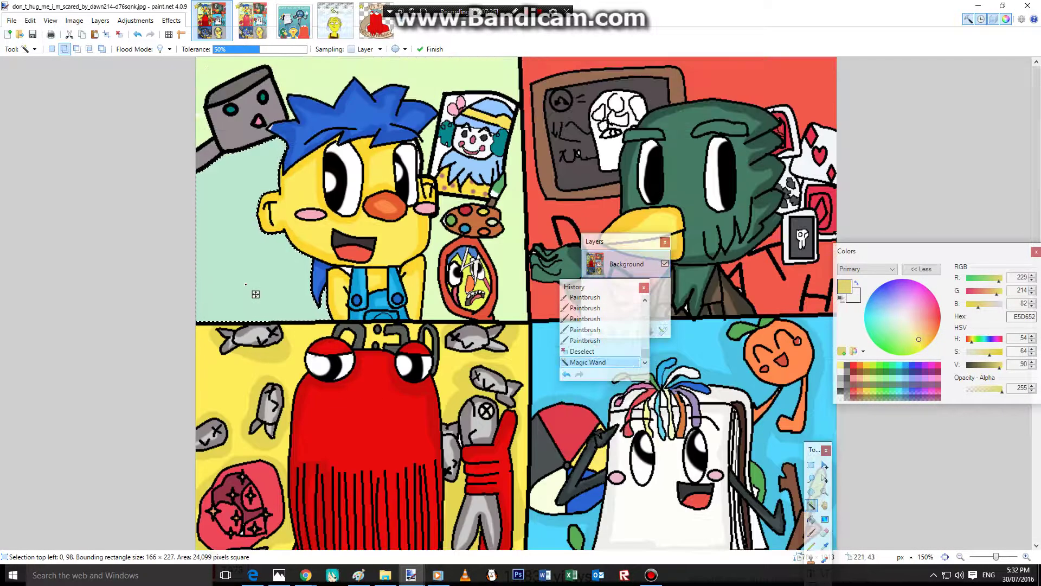
click(282, 106)
ctrl+click(430, 134)
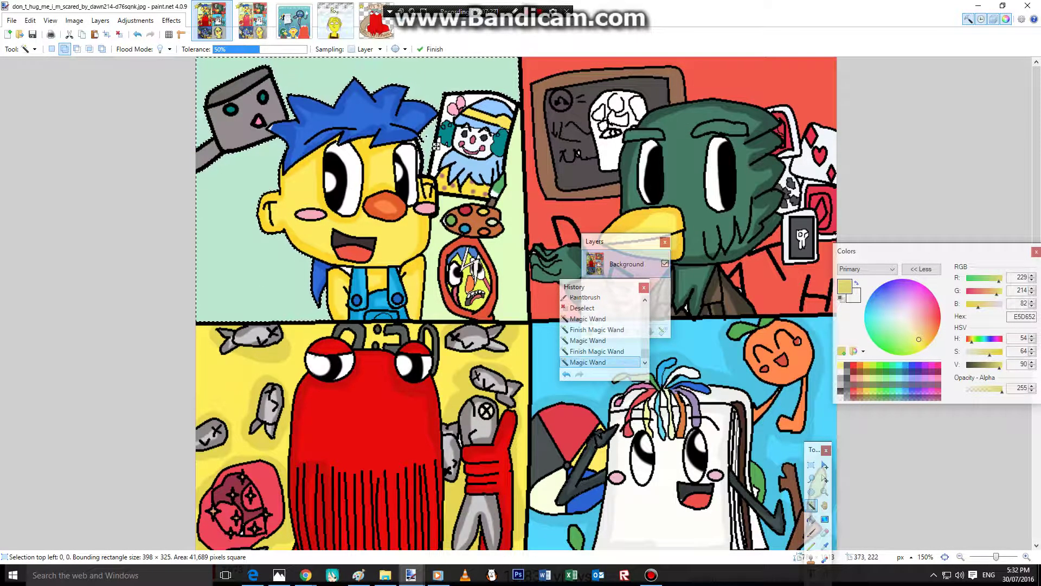
ctrl+click(507, 245)
ctrl+click(447, 203)
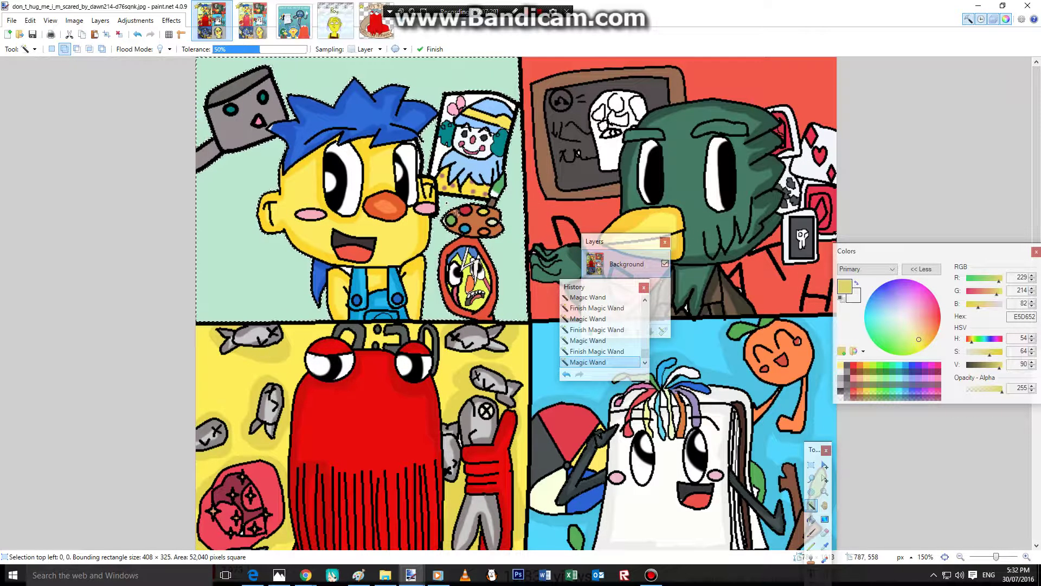
Sample the pale green of the blue-haired character's background and darken it to C1D8A6.
click(824, 546)
click(502, 305)
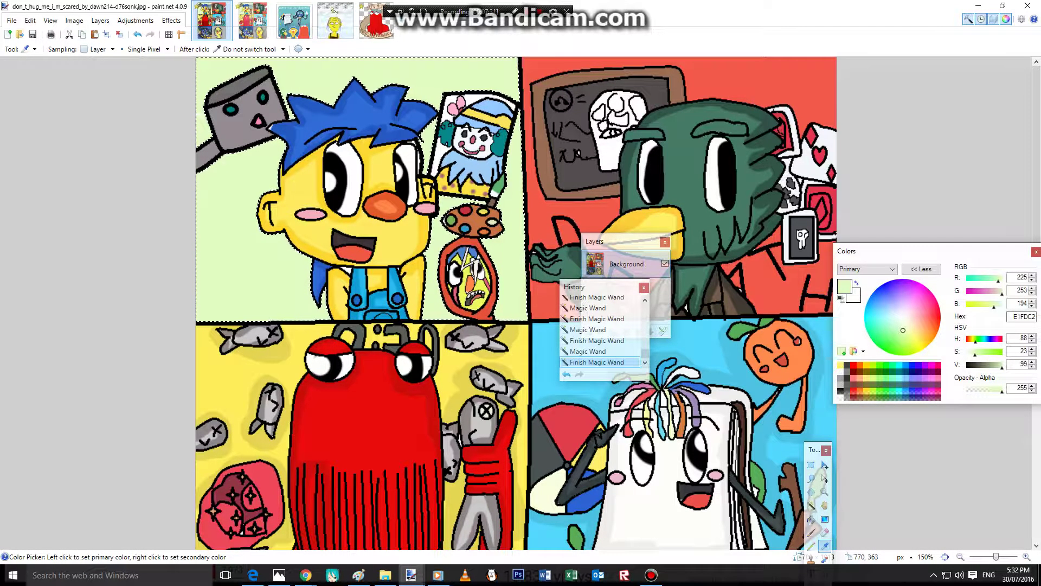
click(997, 365)
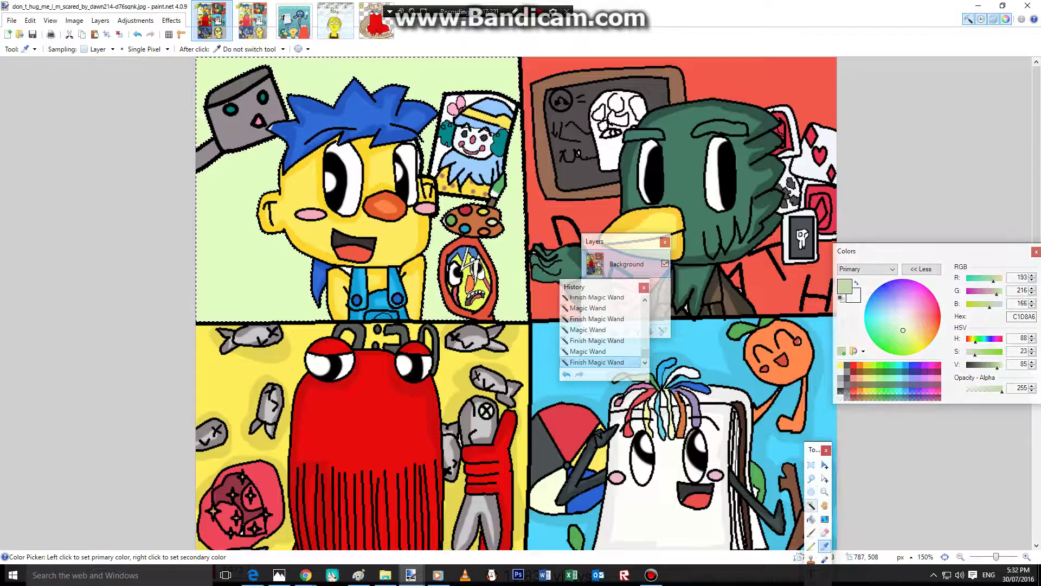
Brush C1D8A6 shading on the pale green background around the blue-haired character, grey object, clown painting, palette and oval portrait.
click(811, 505)
click(812, 532)
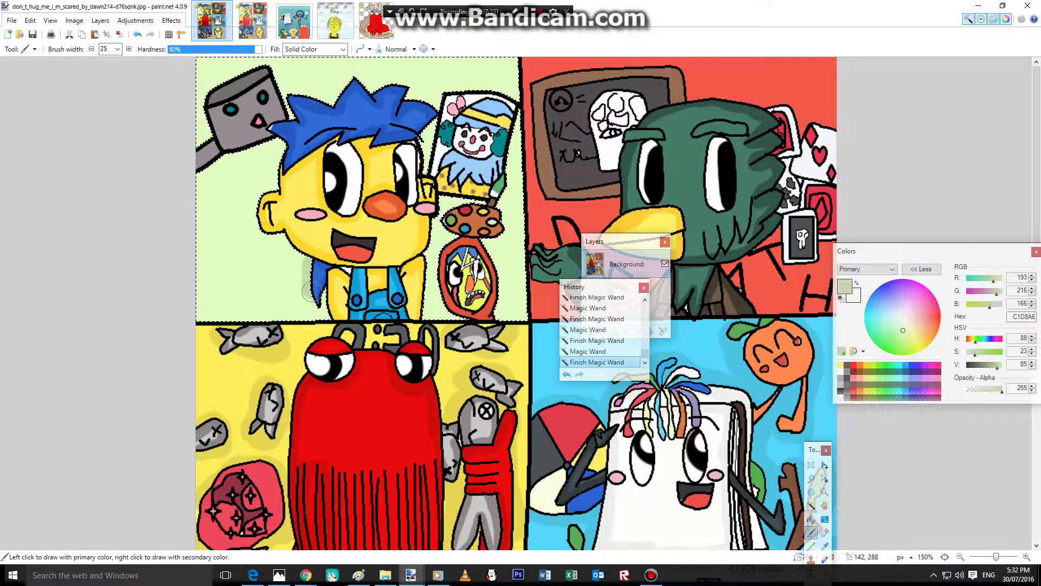
drag(310, 283, 325, 323)
drag(302, 280, 286, 245)
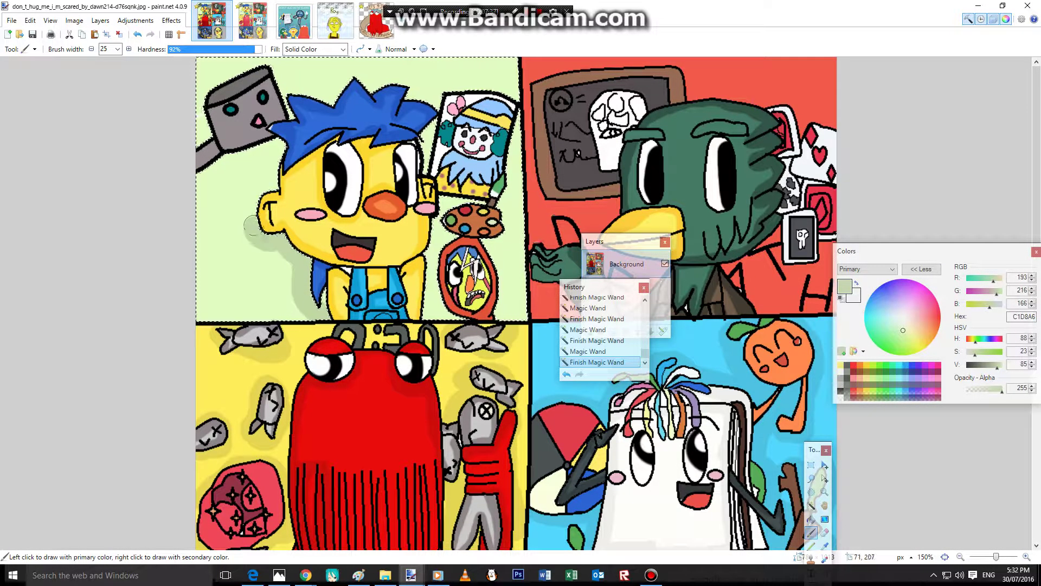
drag(253, 156, 202, 179)
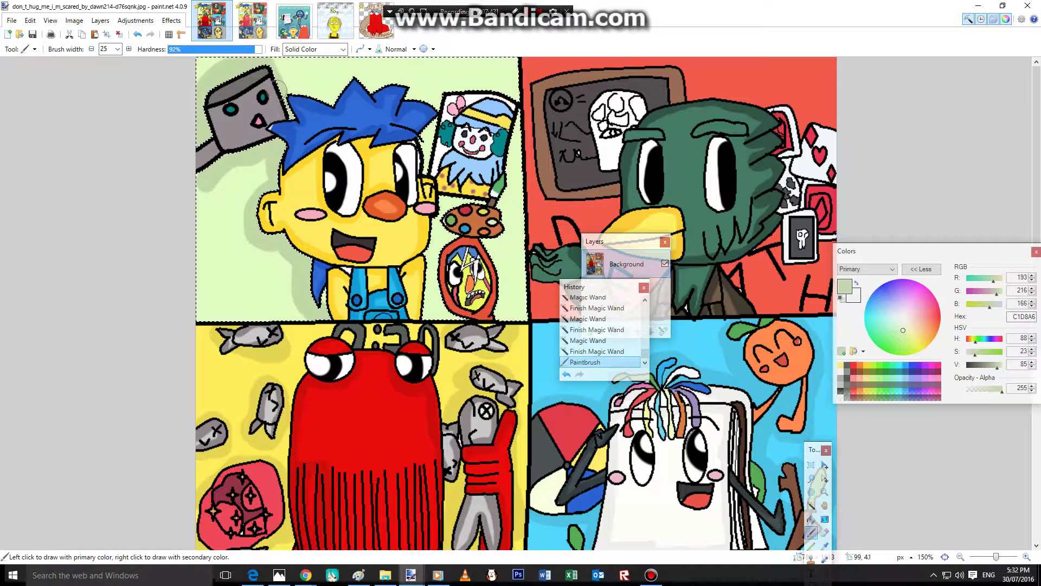
drag(303, 93, 347, 73)
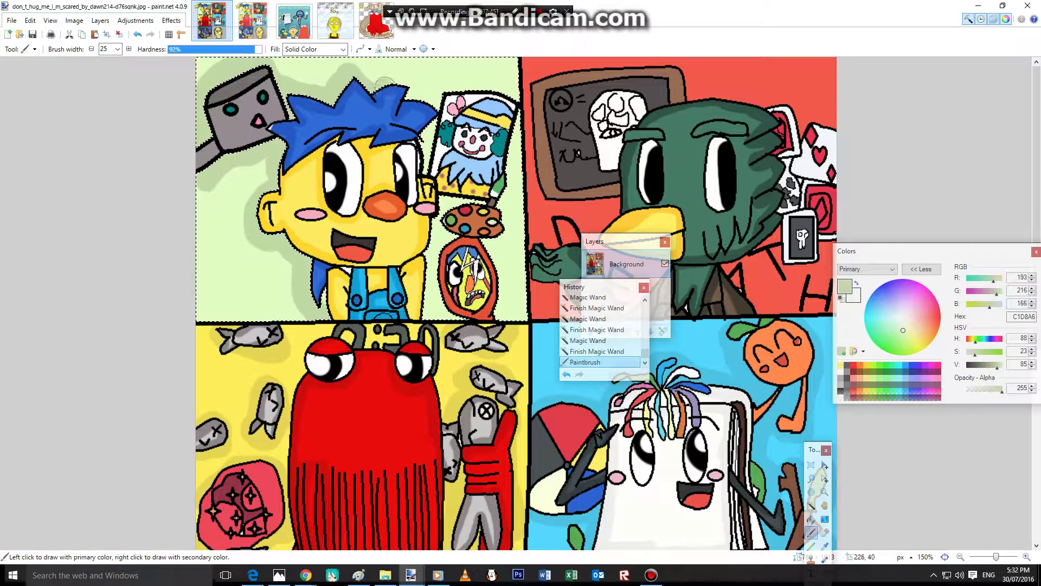
drag(417, 84, 439, 92)
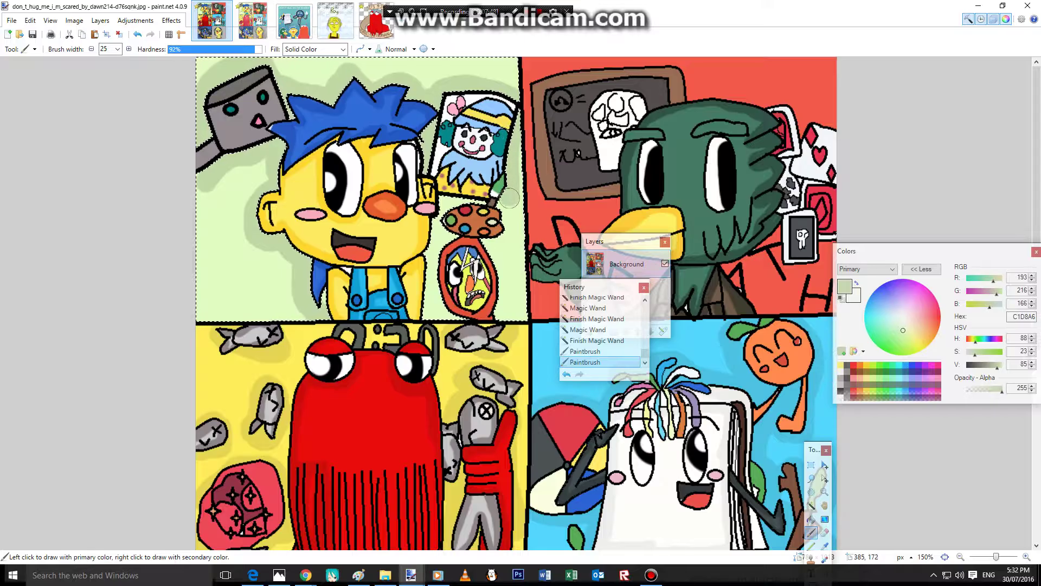
drag(499, 201, 479, 208)
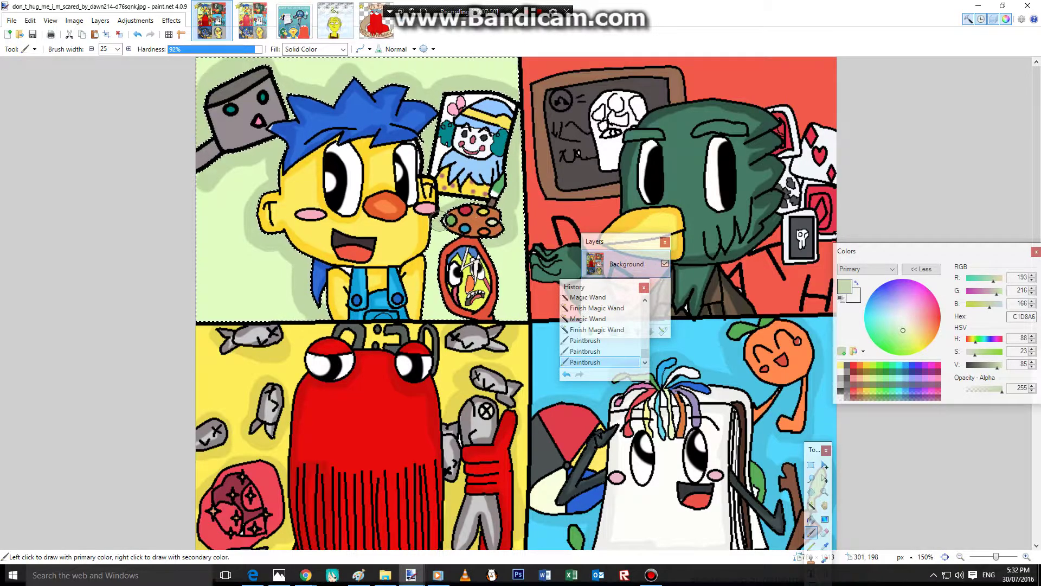
drag(447, 318, 449, 324)
drag(491, 247, 502, 324)
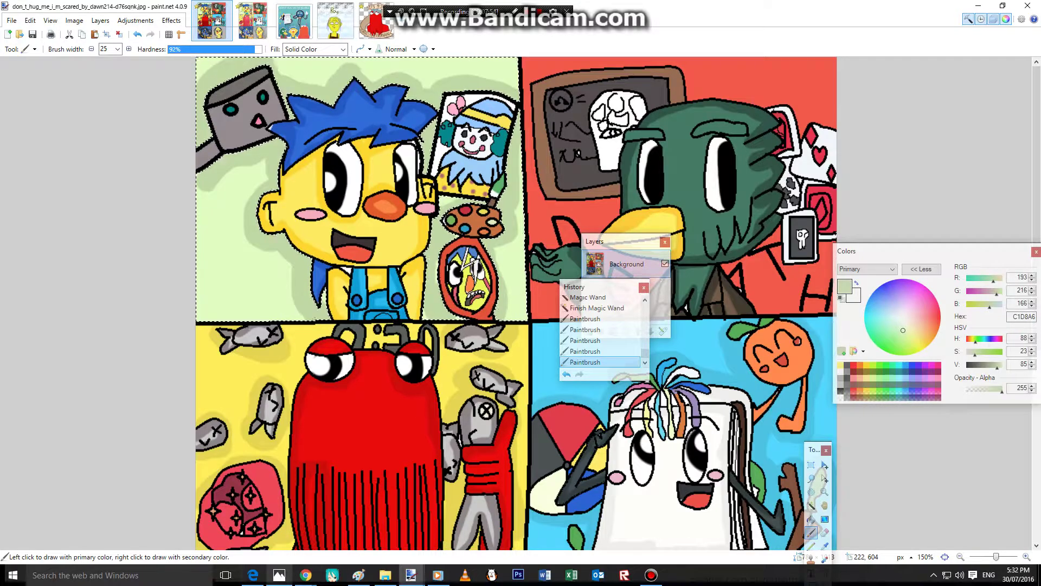
click(252, 574)
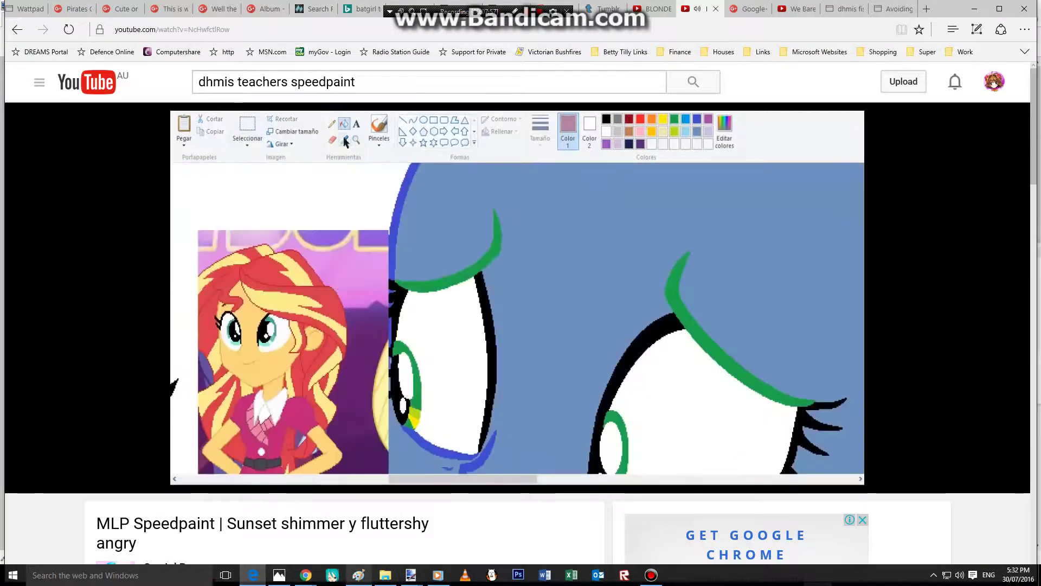
mouse_move(358, 575)
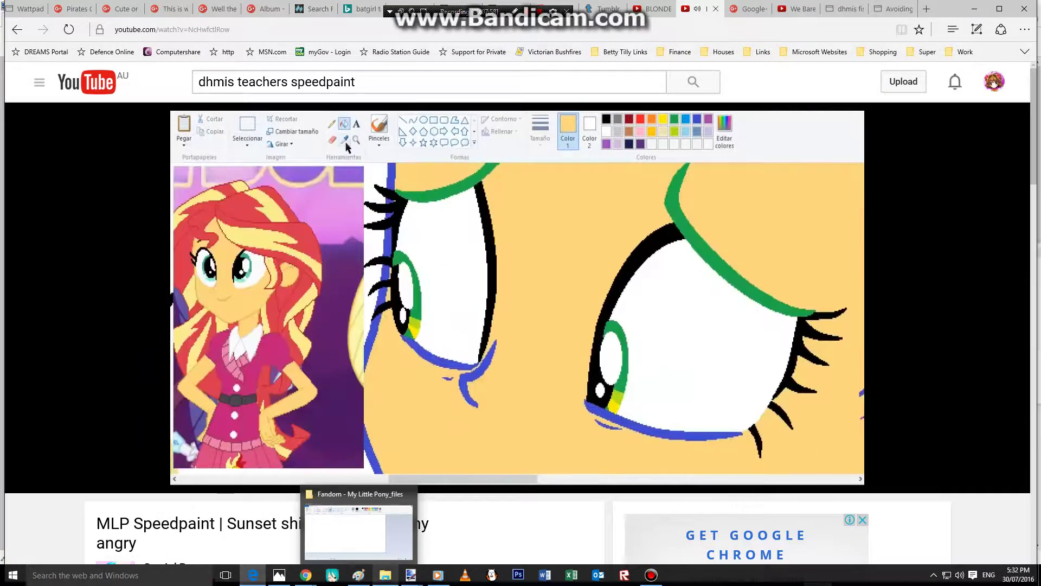
mouse_move(411, 575)
click(251, 529)
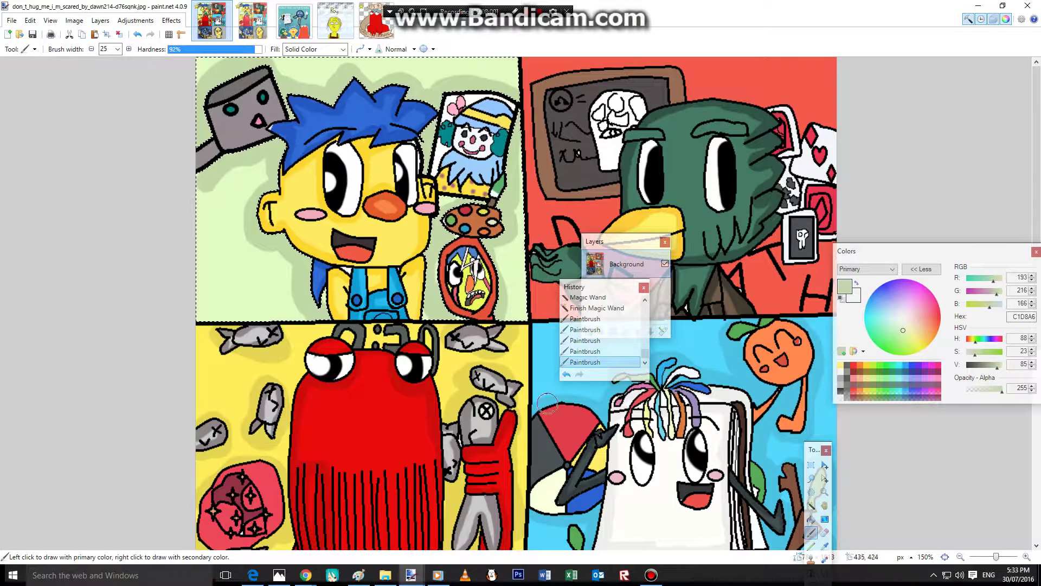
Move the History window off the red panel and deselect the pale green background.
drag(558, 291, 428, 294)
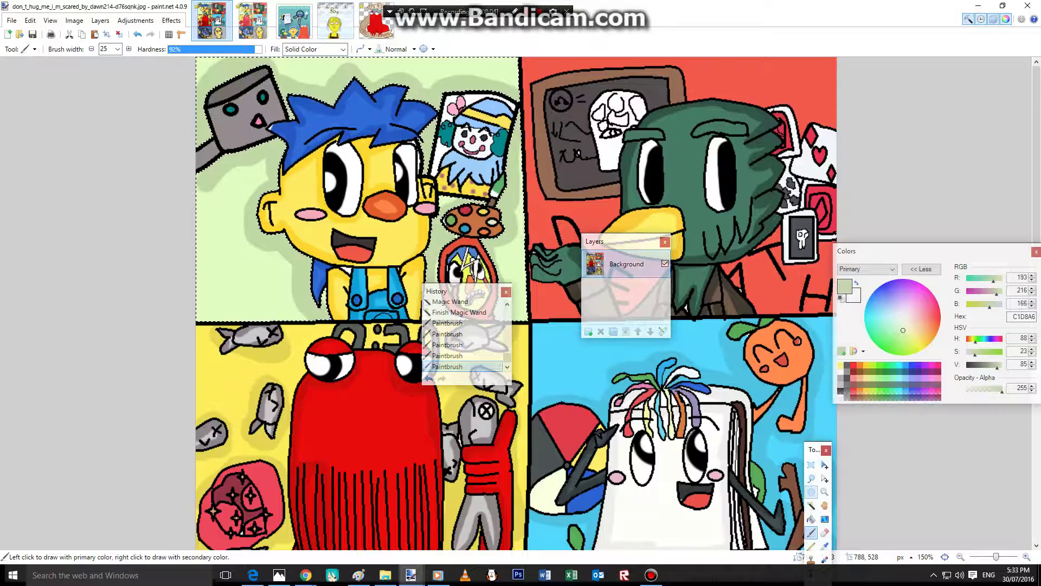
click(812, 478)
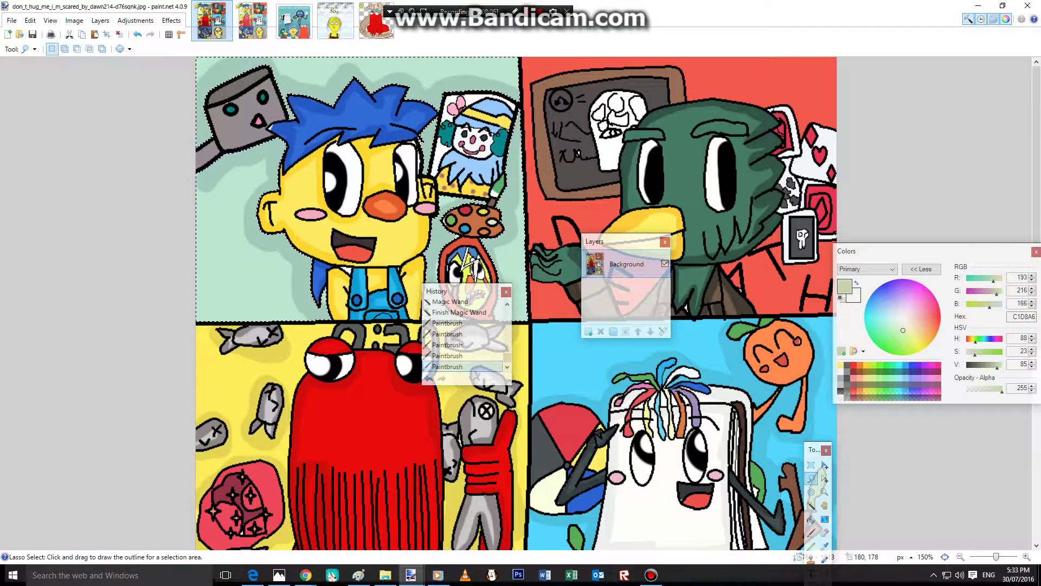
key(ctrl+d)
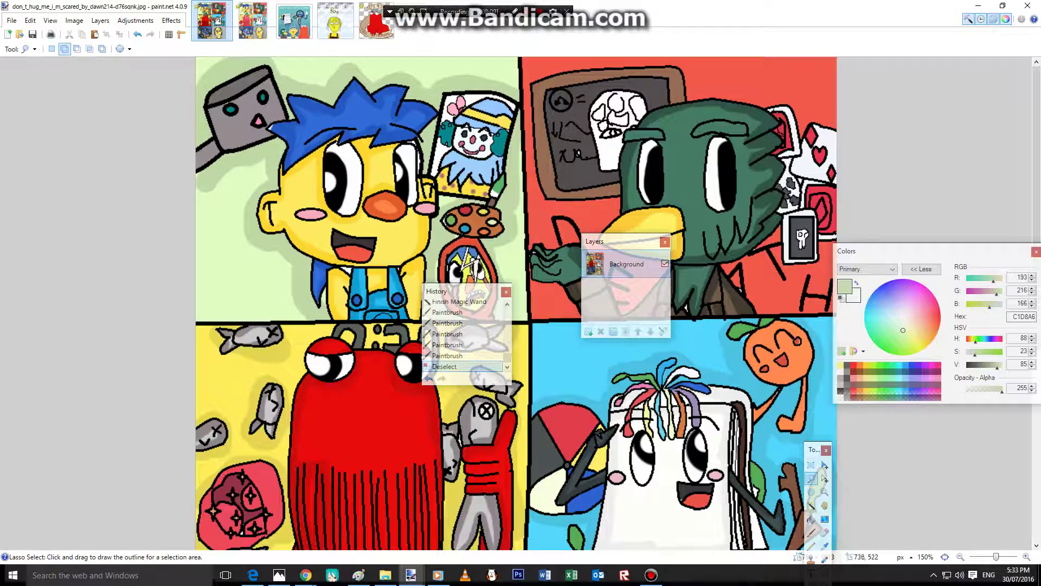
Select all red background areas around the green bird character and the letters with the Magic Wand.
click(812, 505)
click(758, 287)
click(596, 212)
drag(623, 241, 759, 311)
click(571, 236)
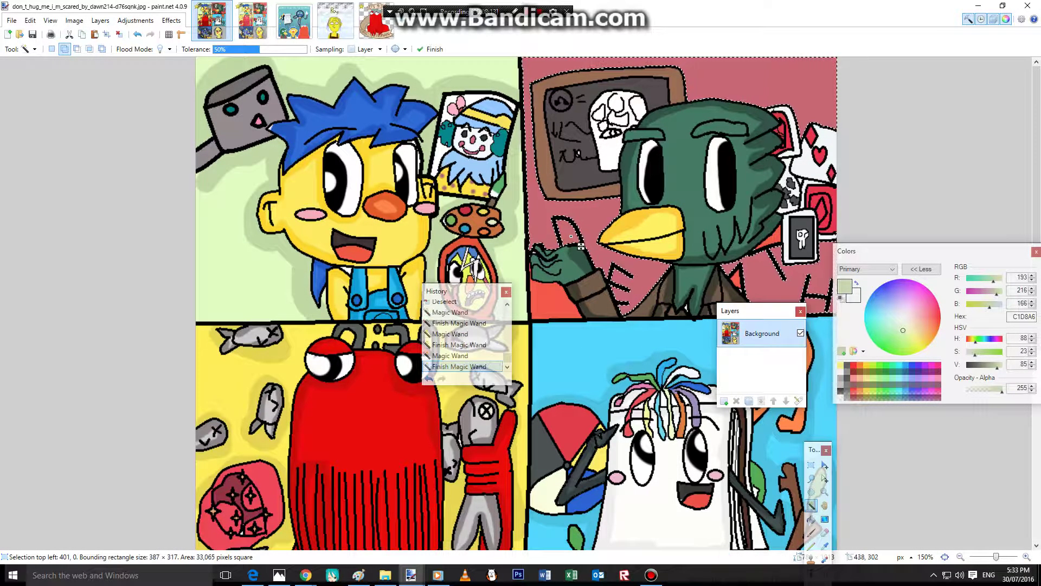
click(552, 301)
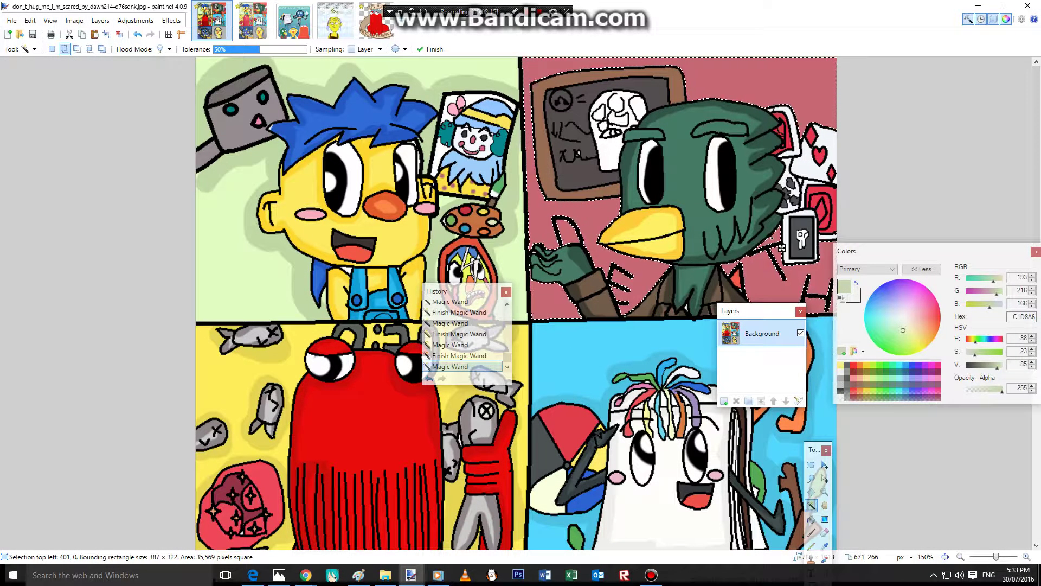
Sample the red of the bird character's background and darken it to D34F43.
click(824, 545)
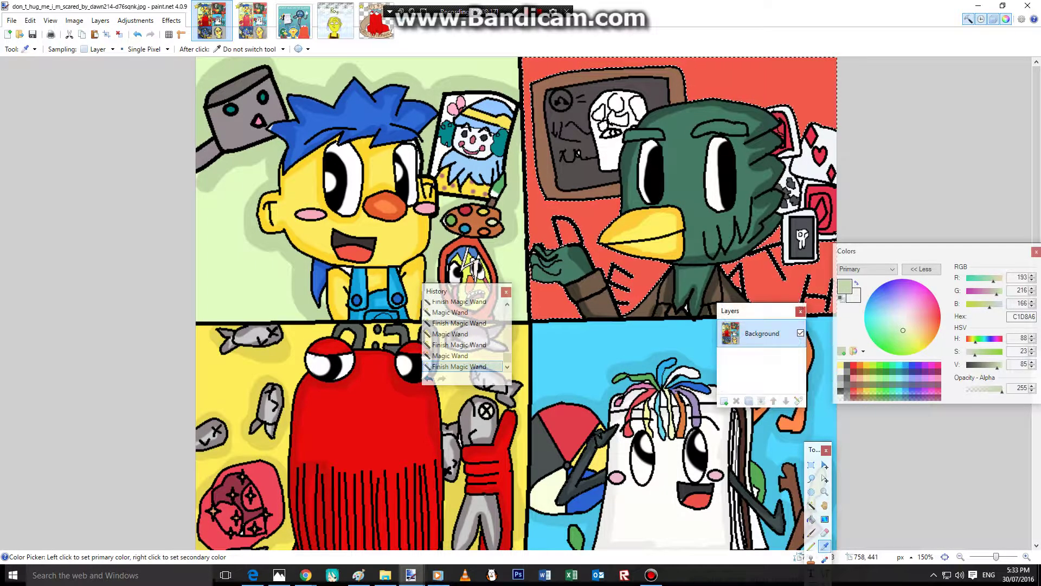
click(765, 301)
click(996, 365)
Brush D34F43 shading on the red background around the bird character, its hand, the blackboard and the playing cards.
click(812, 533)
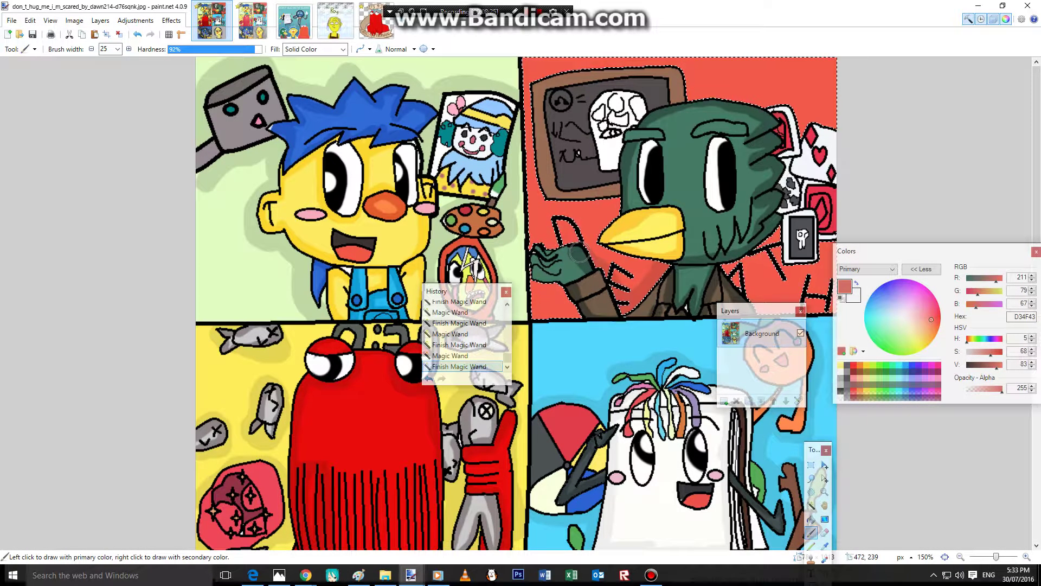
click(550, 221)
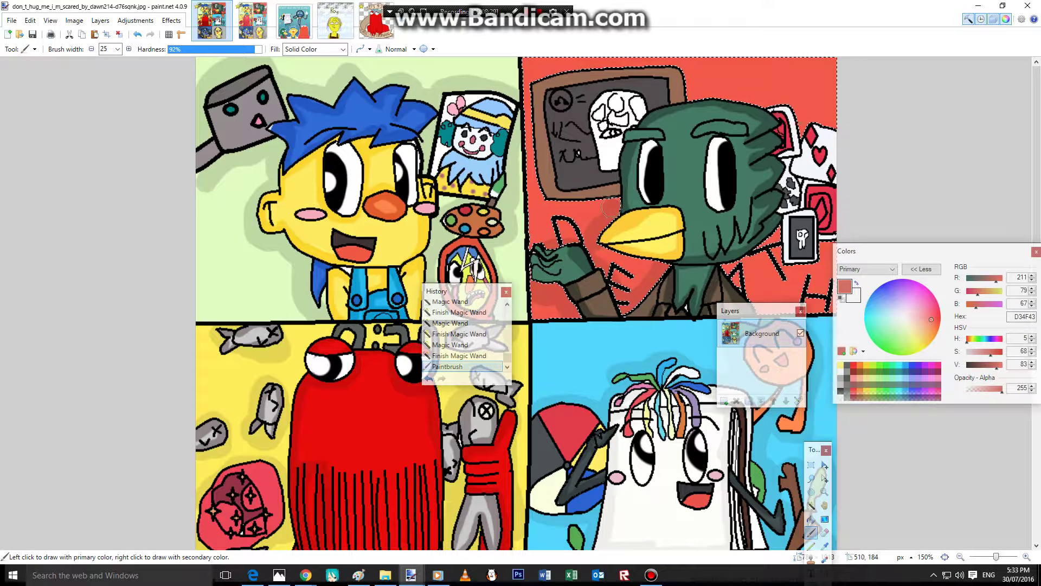
click(646, 262)
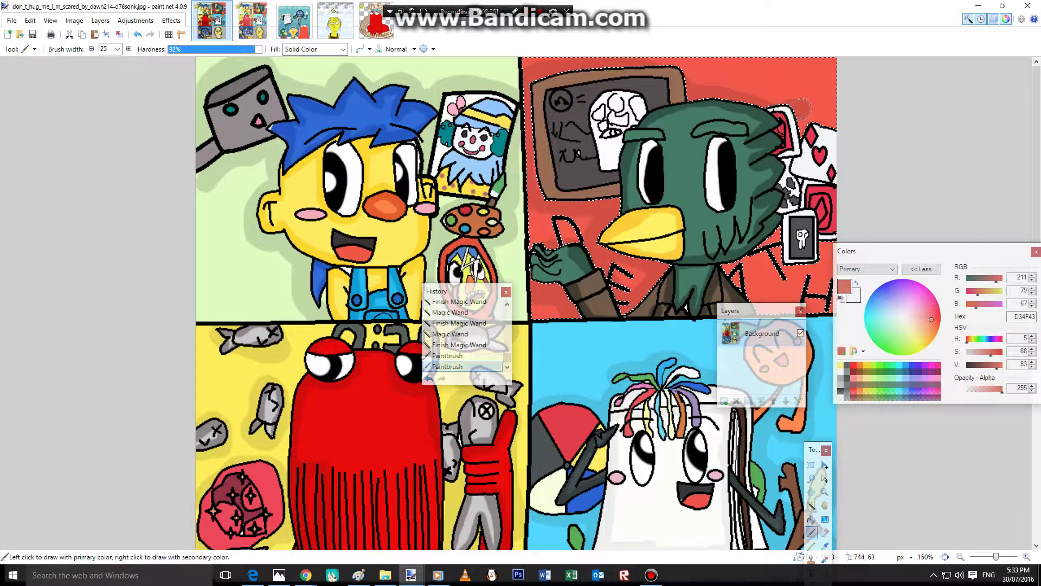
click(809, 201)
drag(749, 248, 776, 368)
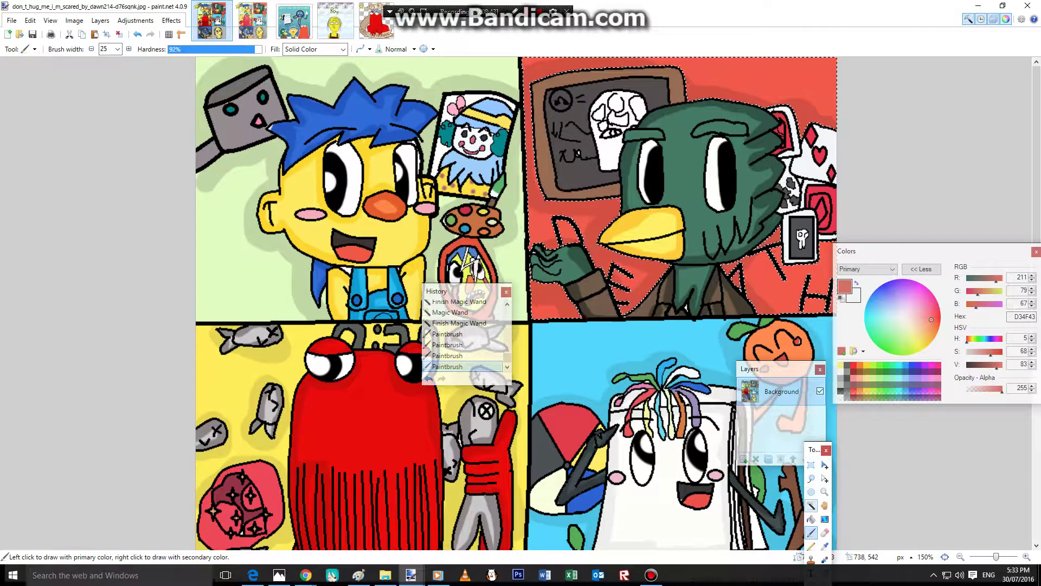
Move the Layers window off the red panel's lower neighbour and clear the selection of the red background.
click(812, 505)
drag(759, 369, 590, 340)
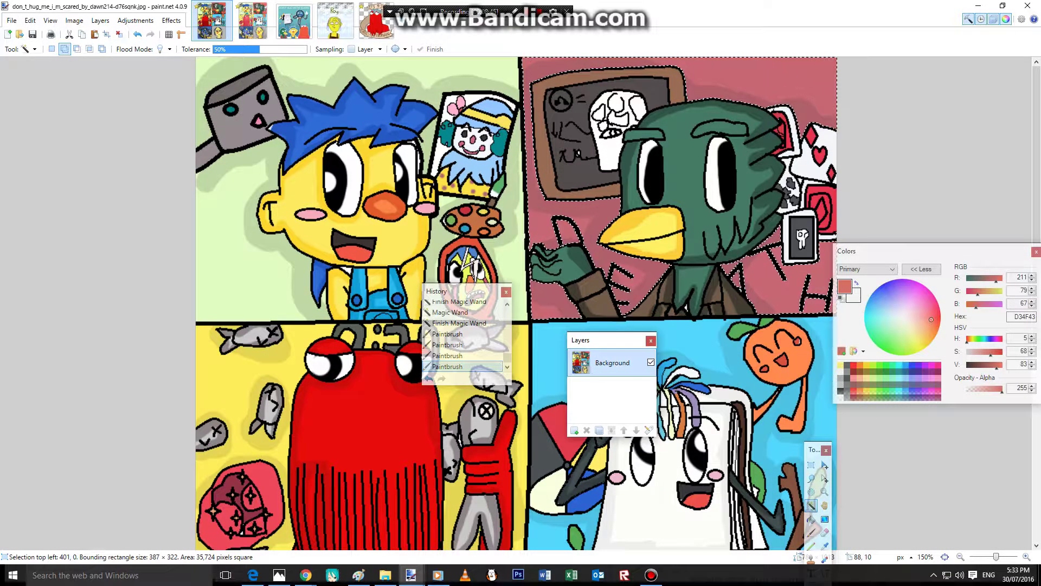
click(770, 353)
click(773, 344)
click(811, 479)
click(736, 388)
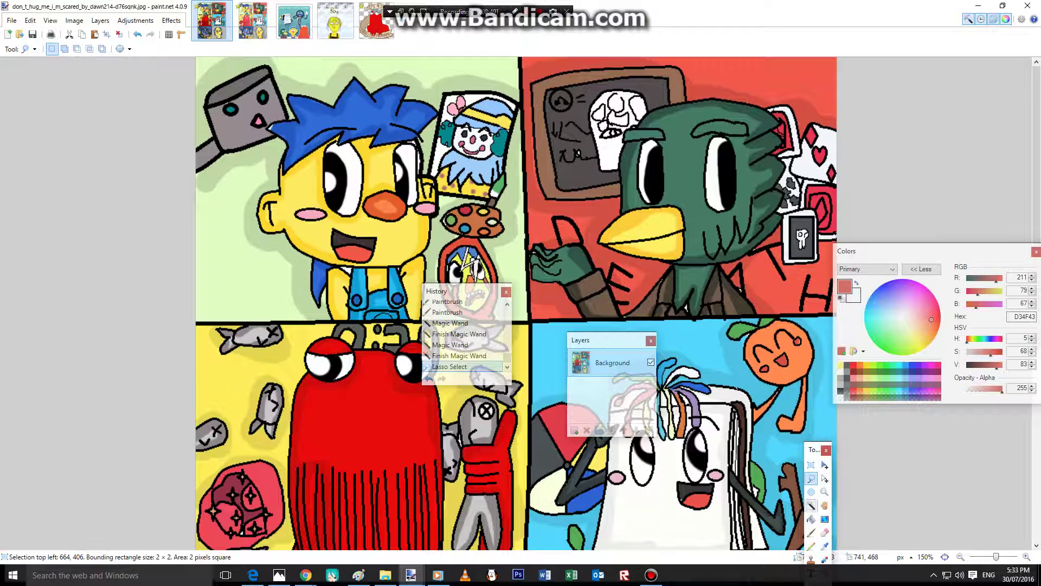
click(811, 491)
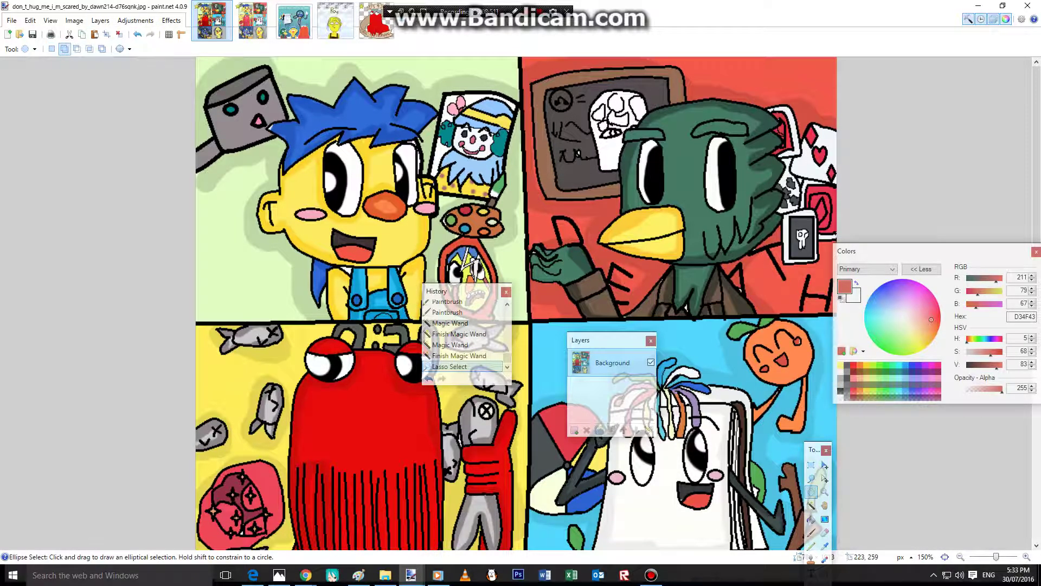
Select the orange fruit character's body and limbs with the Magic Wand.
click(812, 505)
click(796, 425)
click(762, 408)
click(795, 366)
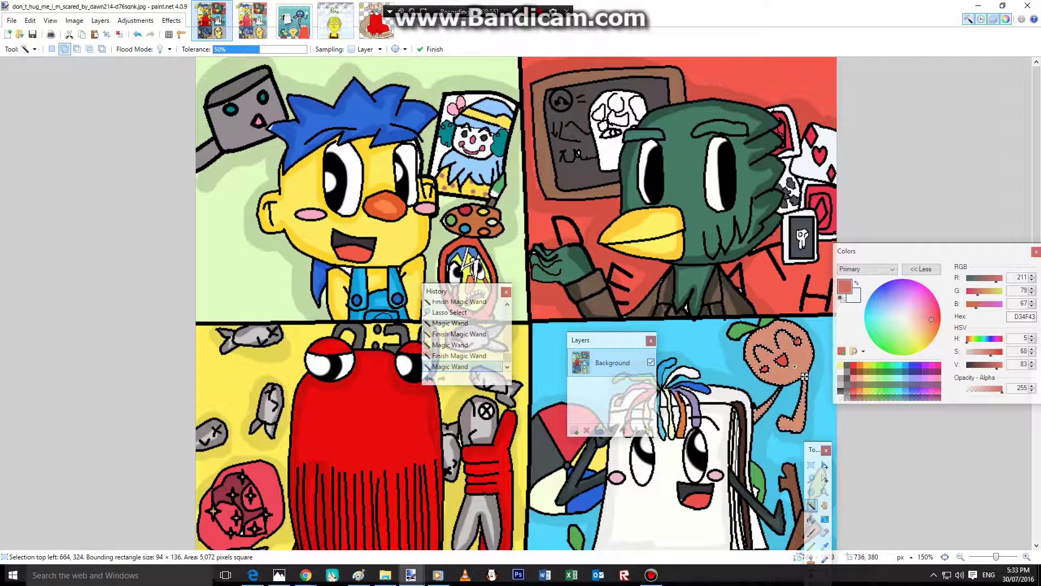
Sample the orange of the fruit character and darken it to DB7643.
click(824, 545)
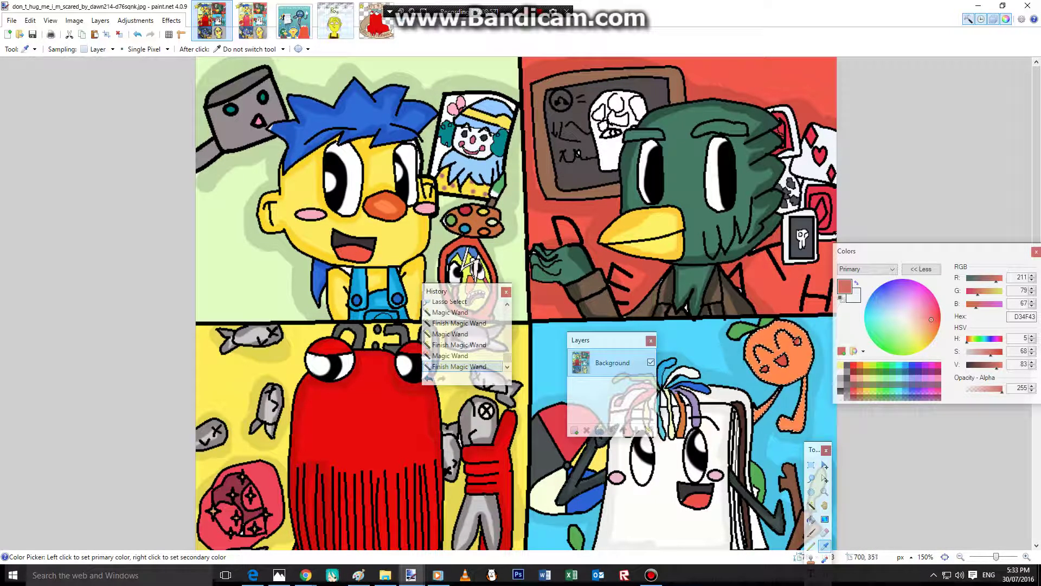
click(792, 426)
drag(1002, 366, 996, 366)
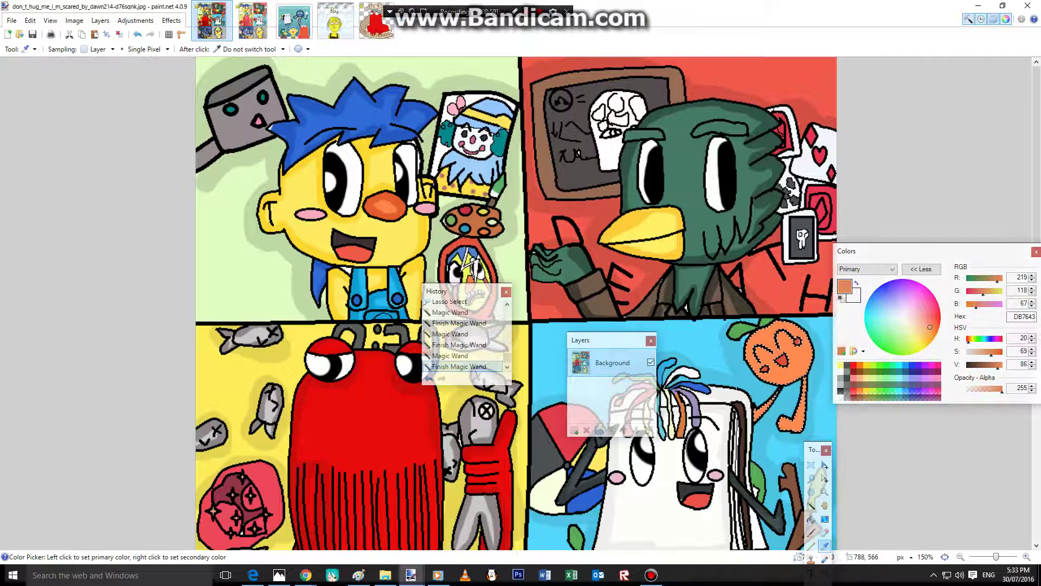
Brush DB7643 shading on the orange fruit character's body and limbs, and deselect.
click(811, 532)
mouse_move(798, 342)
mouse_down()
mouse_move(797, 396)
mouse_move(803, 388)
mouse_move(764, 417)
mouse_up()
click(772, 388)
click(811, 505)
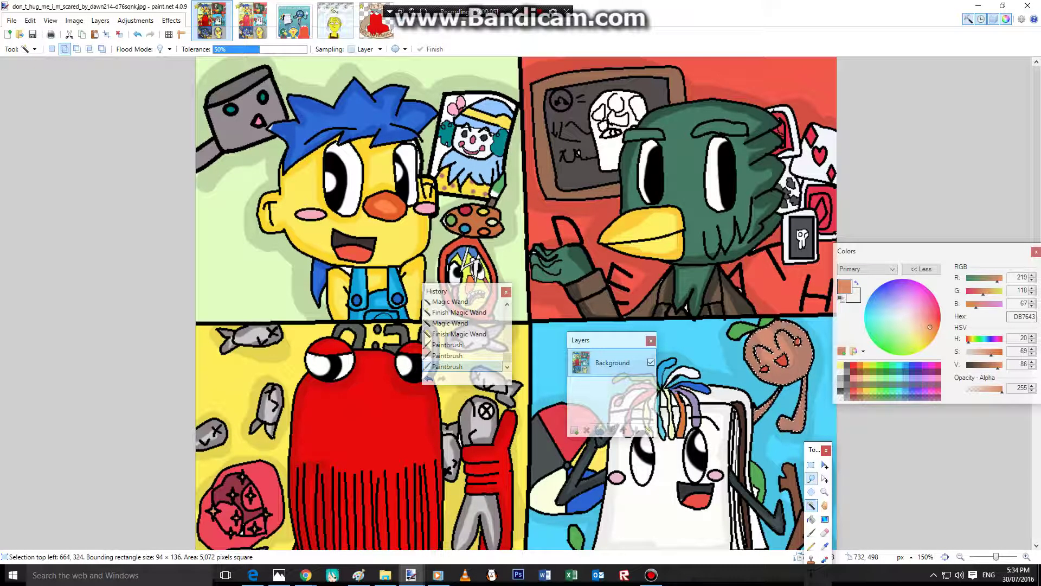
click(812, 478)
key(ctrl+d)
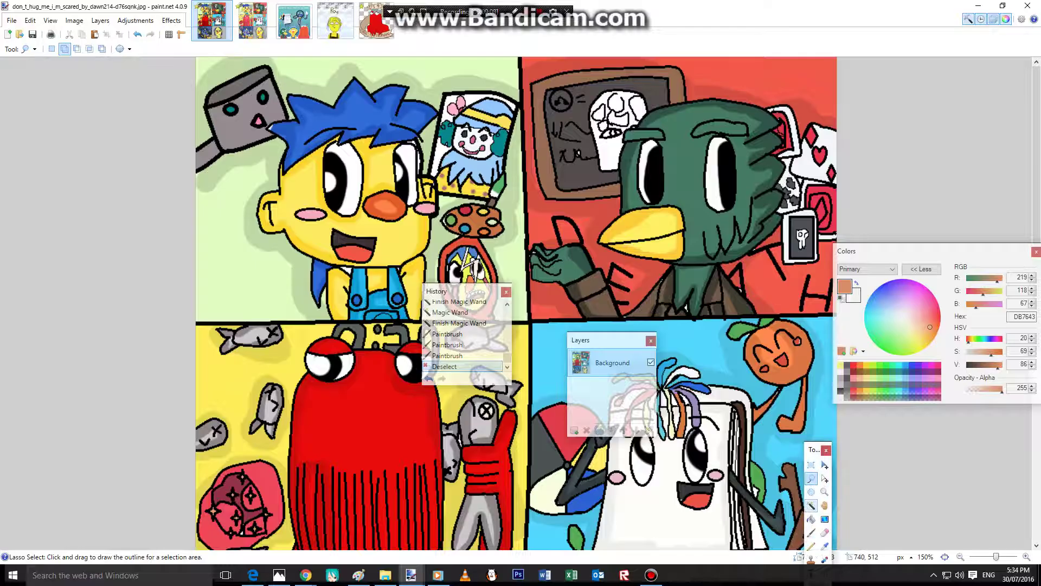
Select the green leaves on the orange fruit character's head and set the primary colour to the green 4F994E.
click(811, 505)
click(751, 328)
click(775, 329)
click(825, 546)
click(741, 330)
click(751, 328)
Brush 4F994E shading on the leaves on the orange fruit character's head.
click(811, 505)
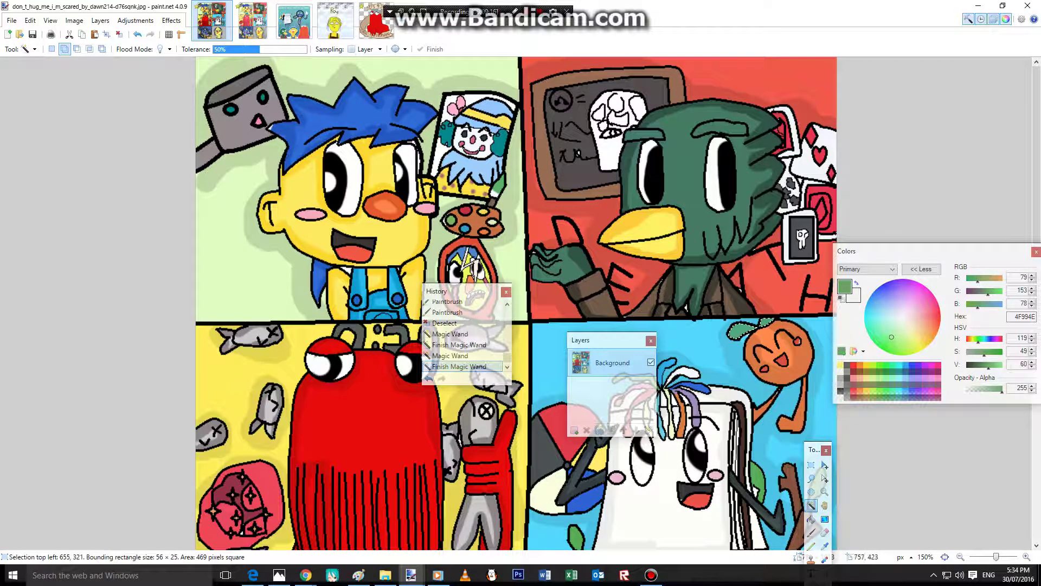
click(811, 532)
drag(747, 329, 764, 327)
click(762, 321)
Add the green leaves around the notepad character and the twigs to the selection with the Magic Wand.
scroll(741, 422, down, 3)
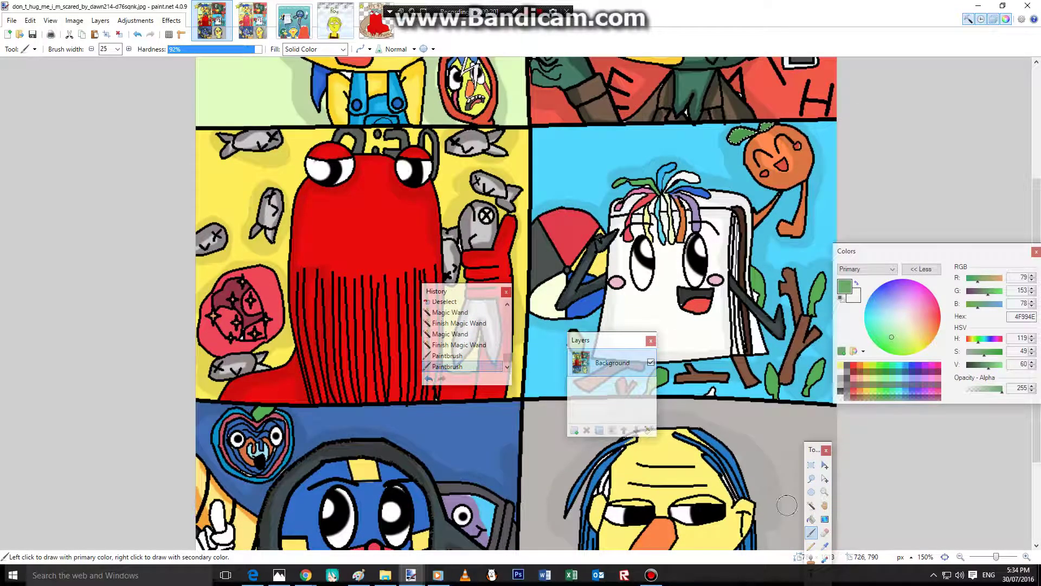
click(811, 504)
click(764, 289)
click(771, 374)
click(814, 373)
click(816, 298)
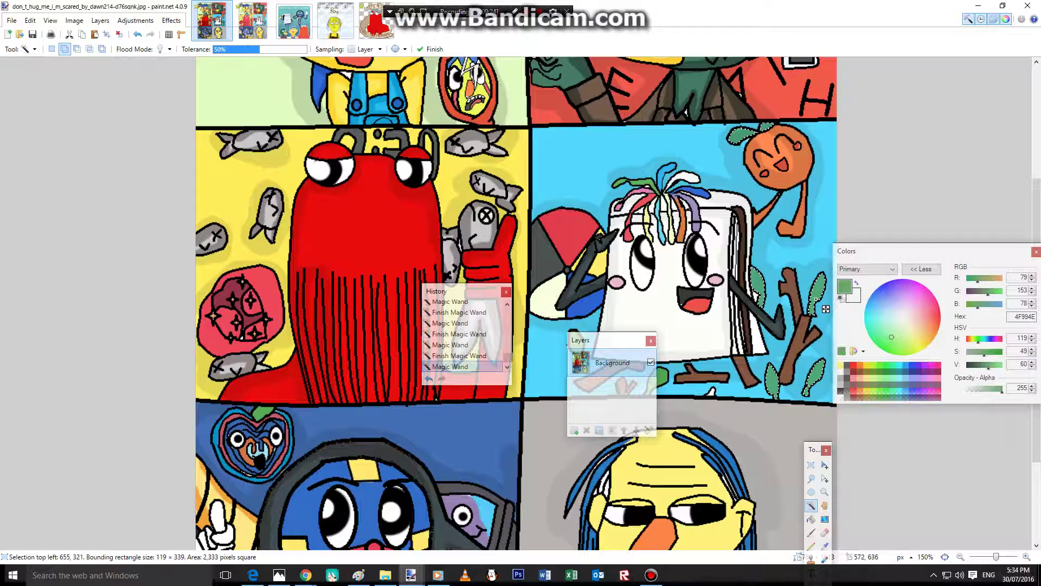
drag(609, 342, 552, 390)
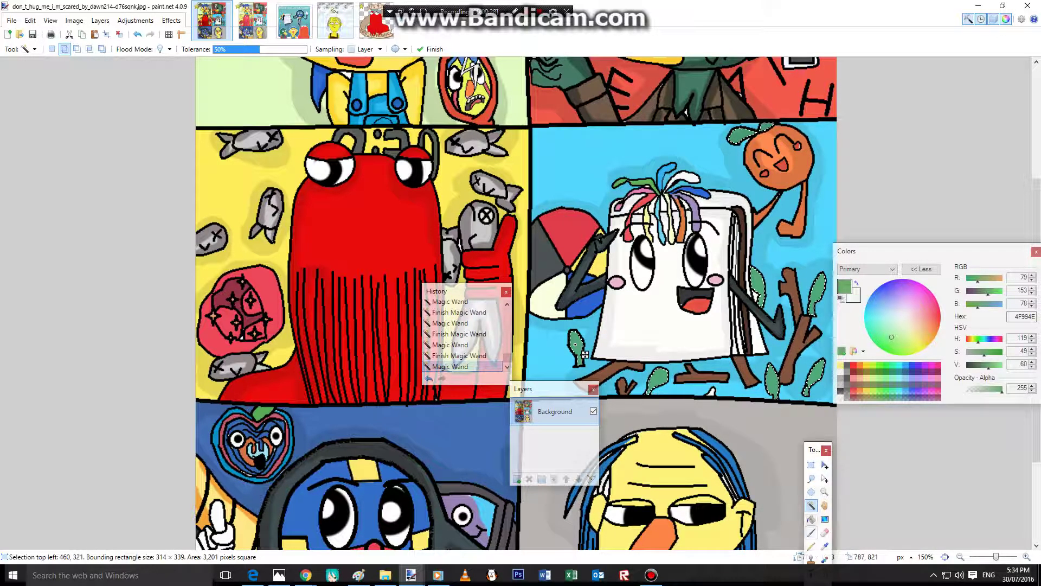
Brush 4F994E shading on the selected leaves around the notepad character and the twigs.
click(812, 532)
mouse_move(823, 316)
mouse_down()
mouse_move(821, 282)
mouse_move(805, 388)
mouse_move(759, 399)
mouse_up()
drag(662, 373, 652, 389)
drag(577, 360, 576, 337)
Select the red section of the beach ball with the Magic Wand and uncover it at 400% zoom.
click(812, 505)
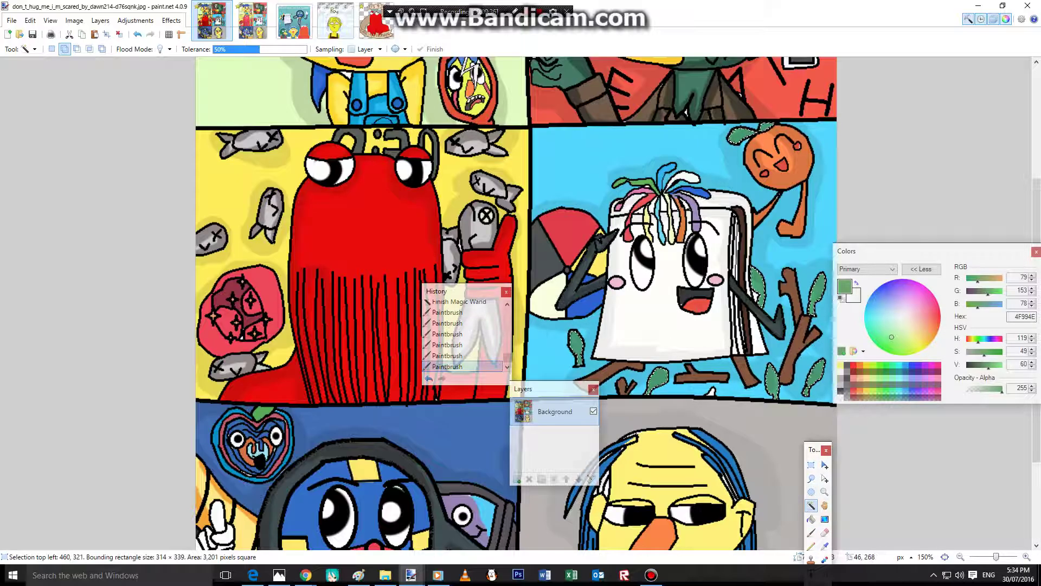
click(589, 263)
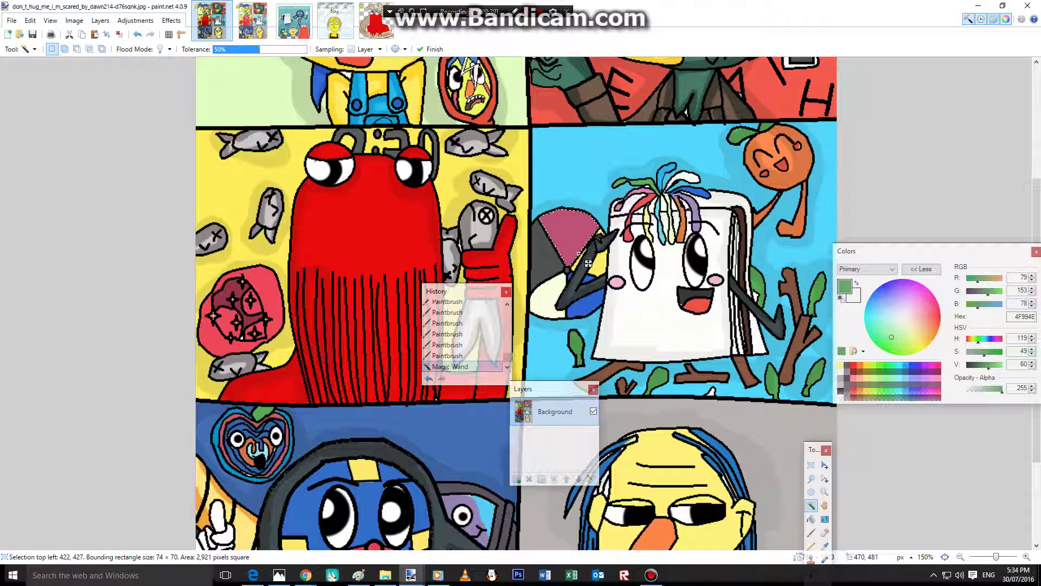
click(824, 492)
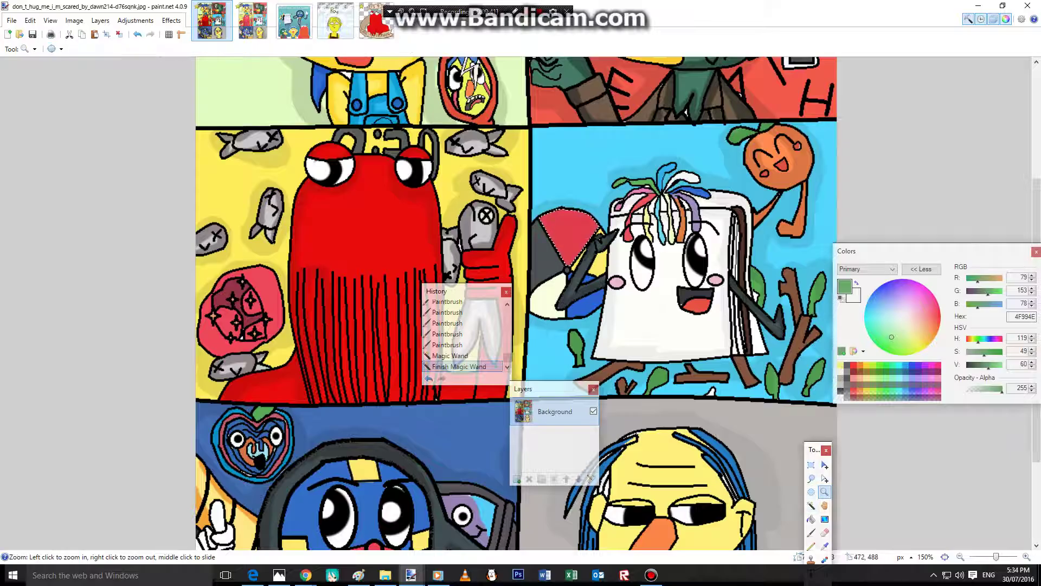
click(571, 254)
click(571, 254)
click(571, 254)
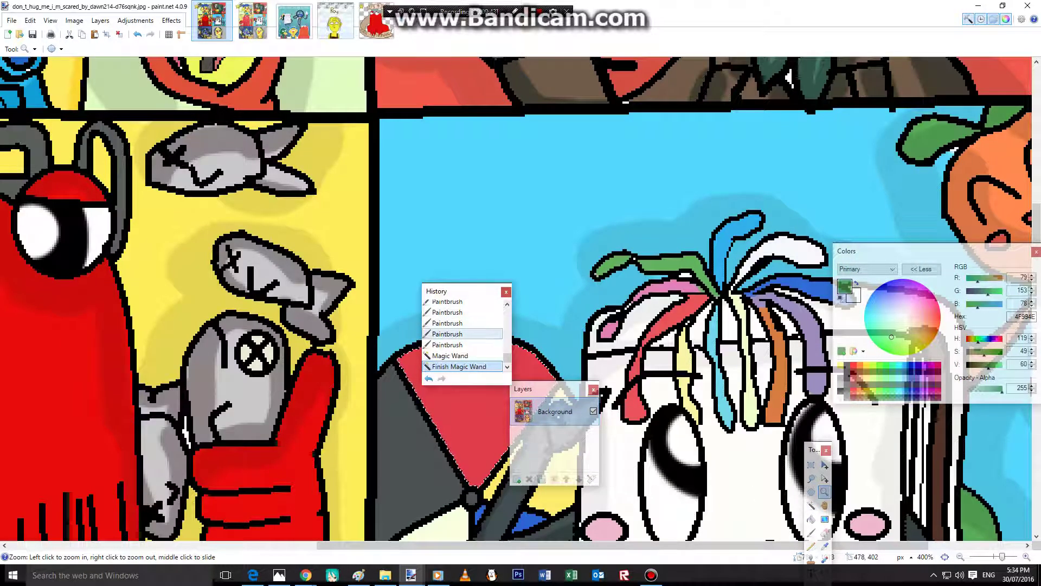
drag(469, 292, 533, 96)
scroll(561, 276, down, 2)
Sample the beach ball's red, darken it to D33948 and brush shading on the red section.
click(825, 546)
click(523, 271)
drag(998, 365, 996, 365)
click(811, 533)
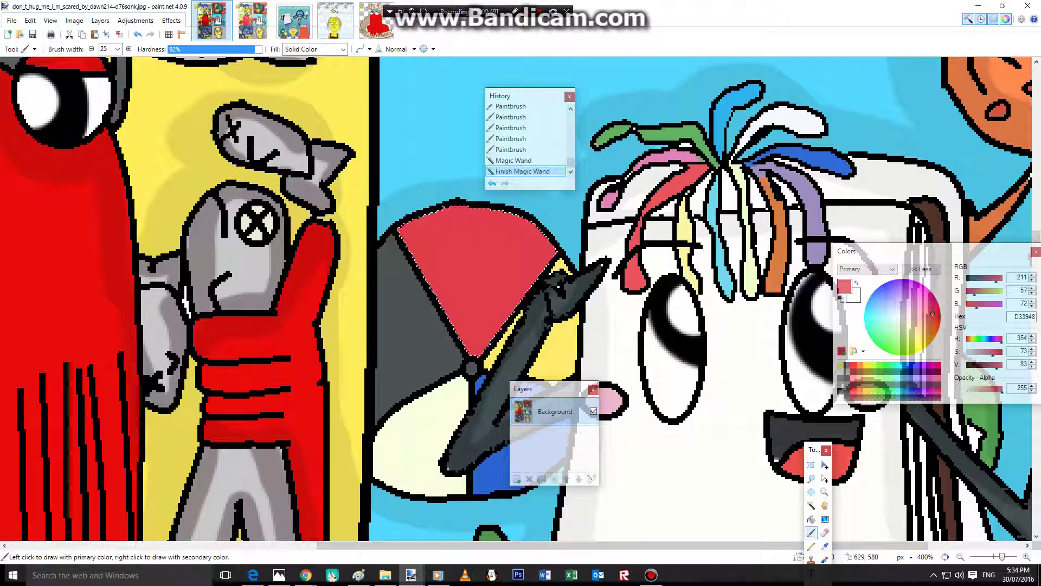
mouse_move(450, 328)
mouse_down()
mouse_move(488, 233)
mouse_move(526, 261)
mouse_move(476, 237)
mouse_up()
Select the dark grey section of the beach ball, darken its sampled colour to 252828 and brush shading on it.
click(811, 505)
click(406, 325)
click(825, 546)
click(406, 325)
drag(978, 365, 972, 365)
click(811, 533)
mouse_move(391, 244)
mouse_down()
mouse_move(456, 366)
mouse_move(418, 387)
mouse_up()
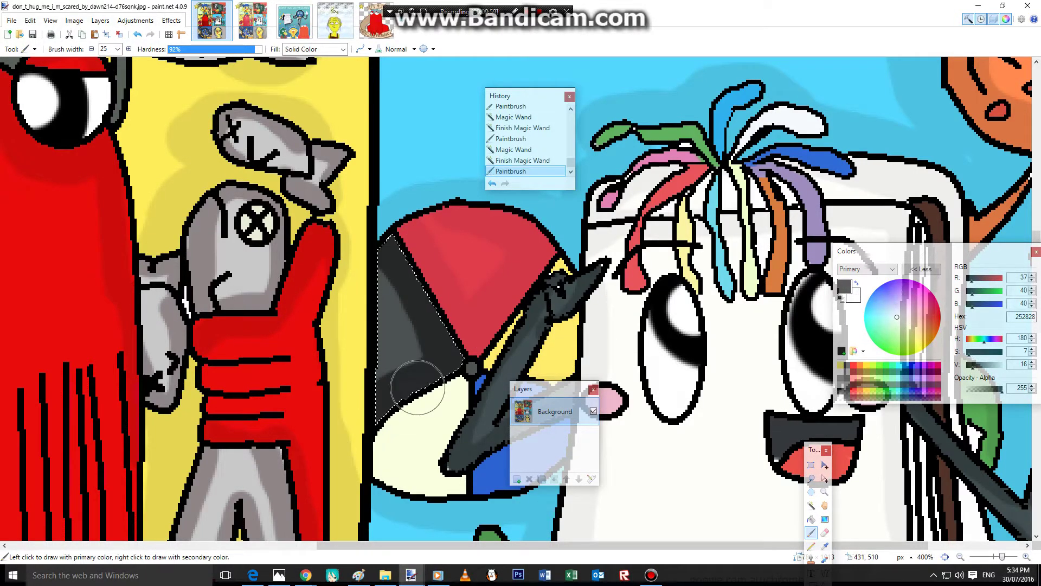